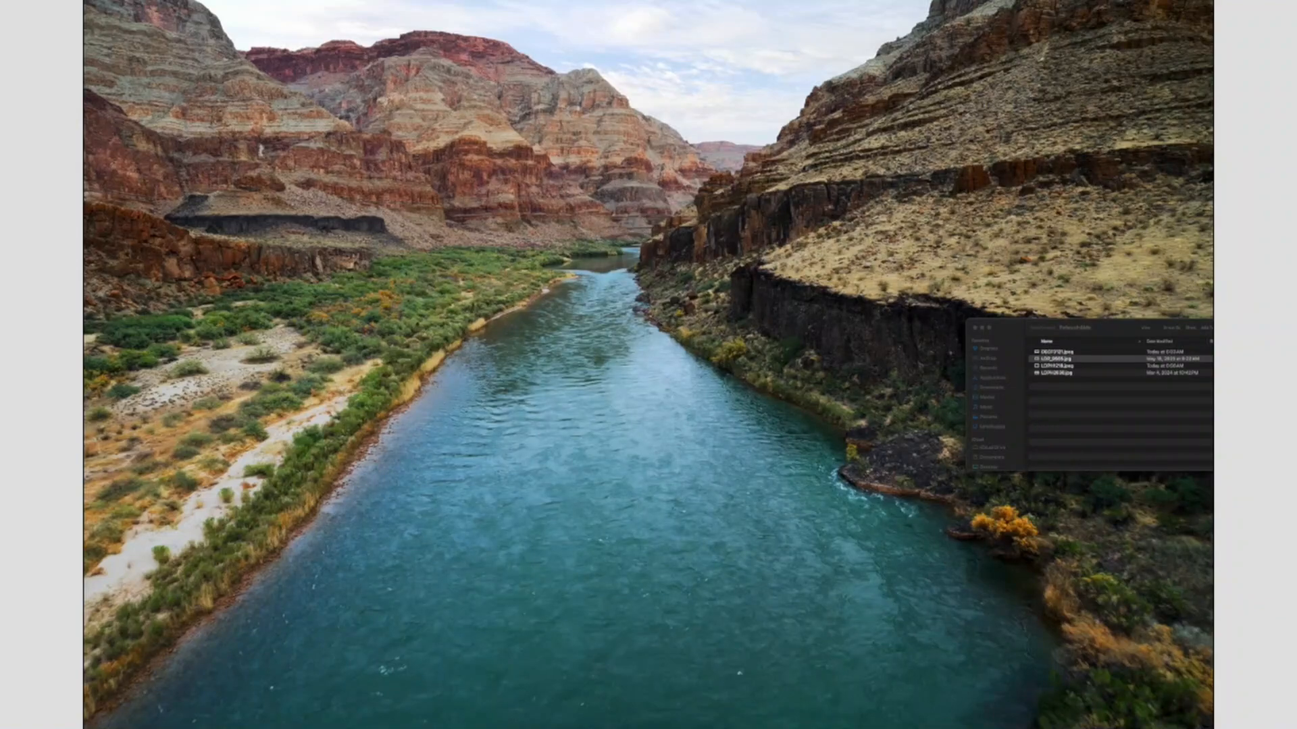
- Open the standalone Retouch4me Heal program and load DSCF0121.jpeg from the Retouch4Me folder for automatic healing
click(707, 723)
click(977, 567)
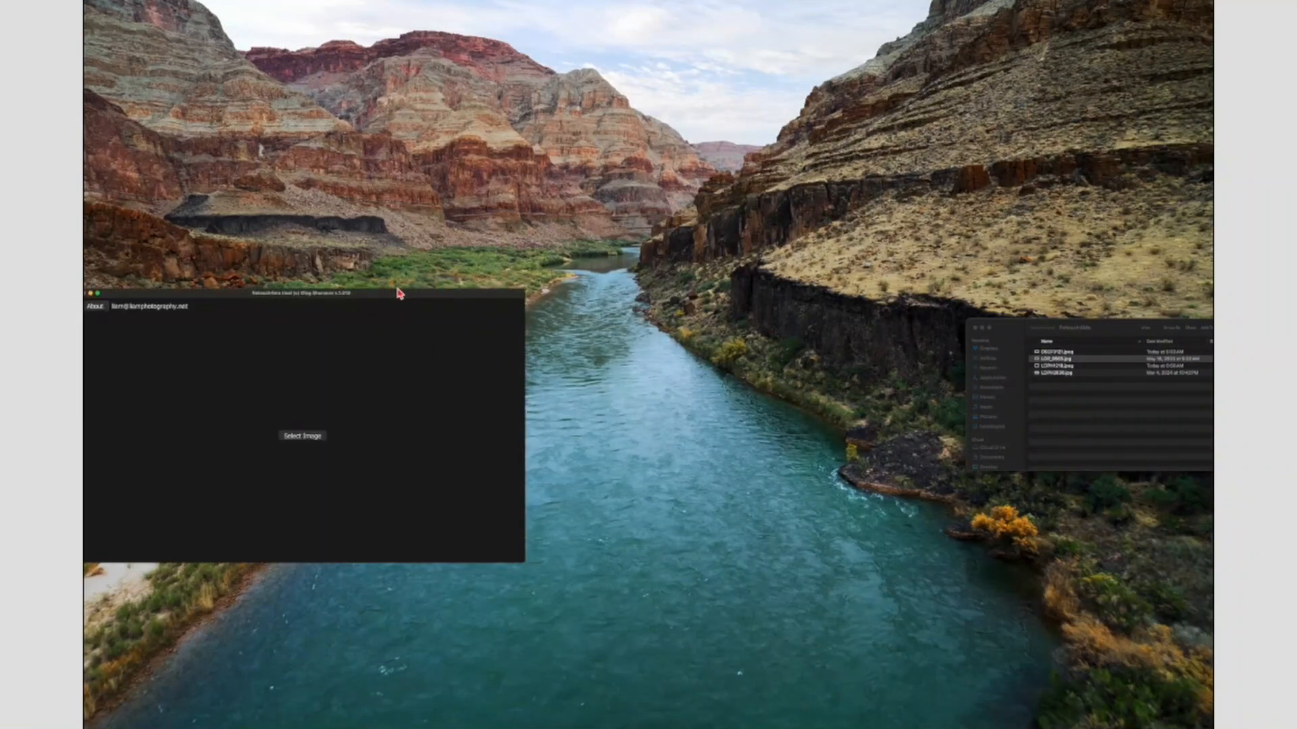
drag(397, 296, 693, 223)
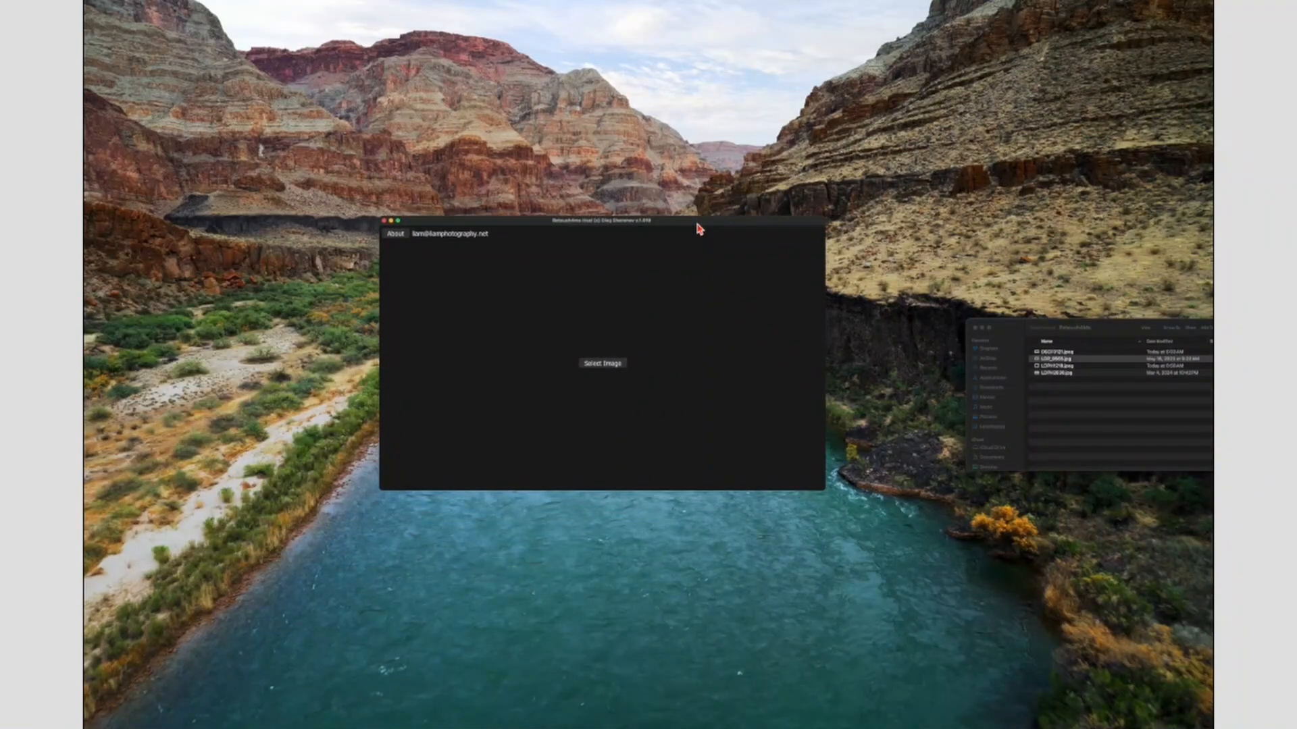
click(1062, 353)
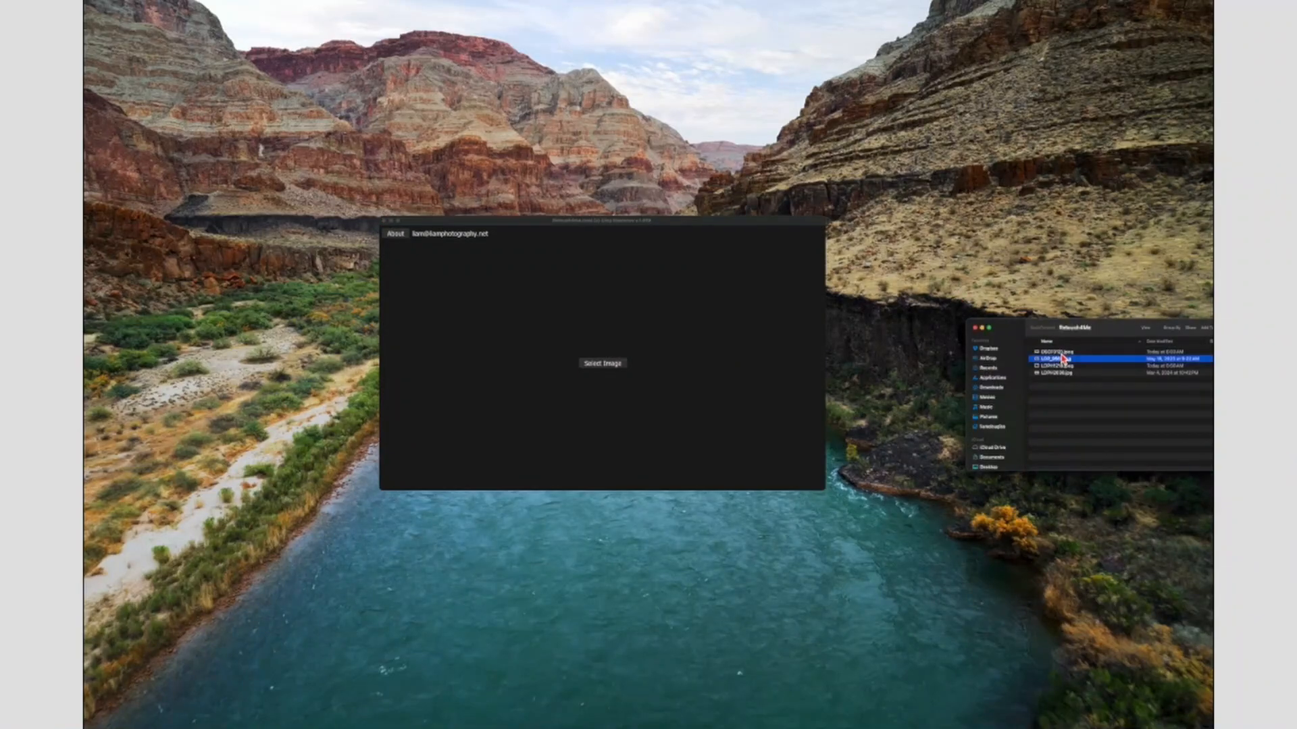
drag(1063, 358, 611, 366)
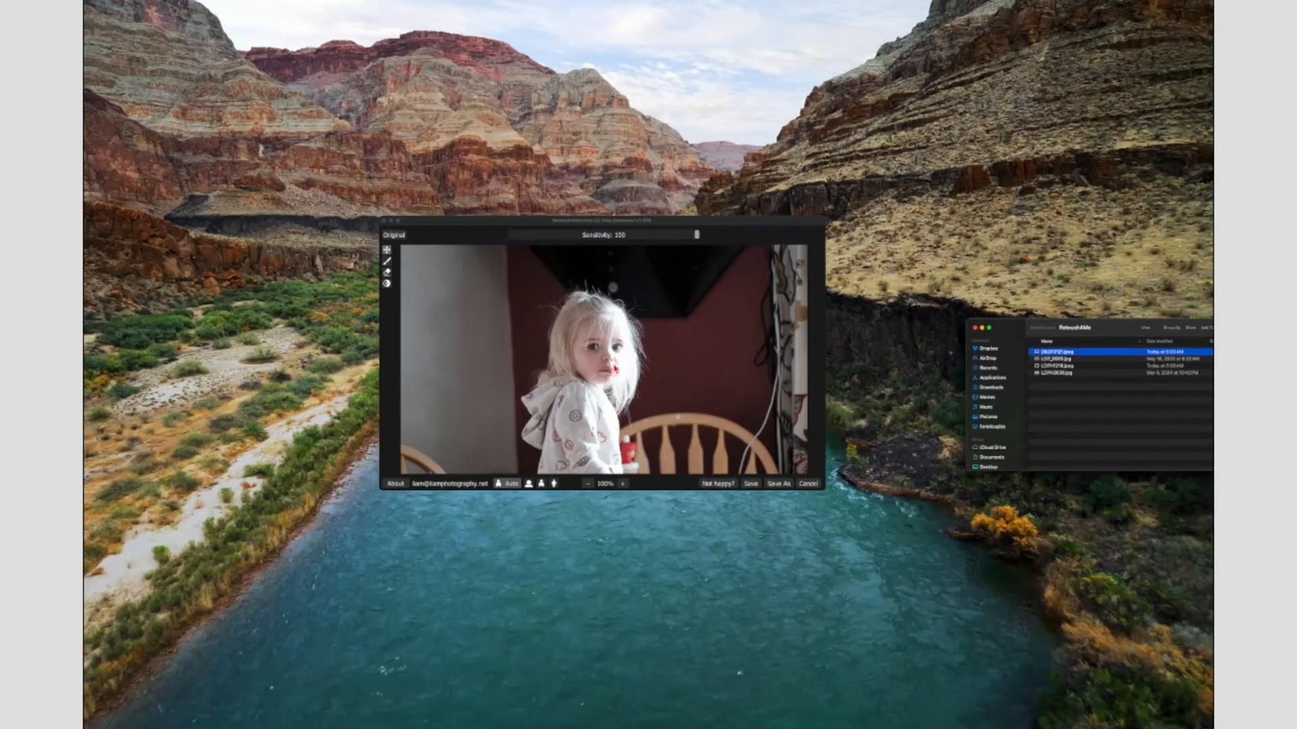
- Enlarge the retouching window and examine the girl's healed face at 200% zoom
click(623, 484)
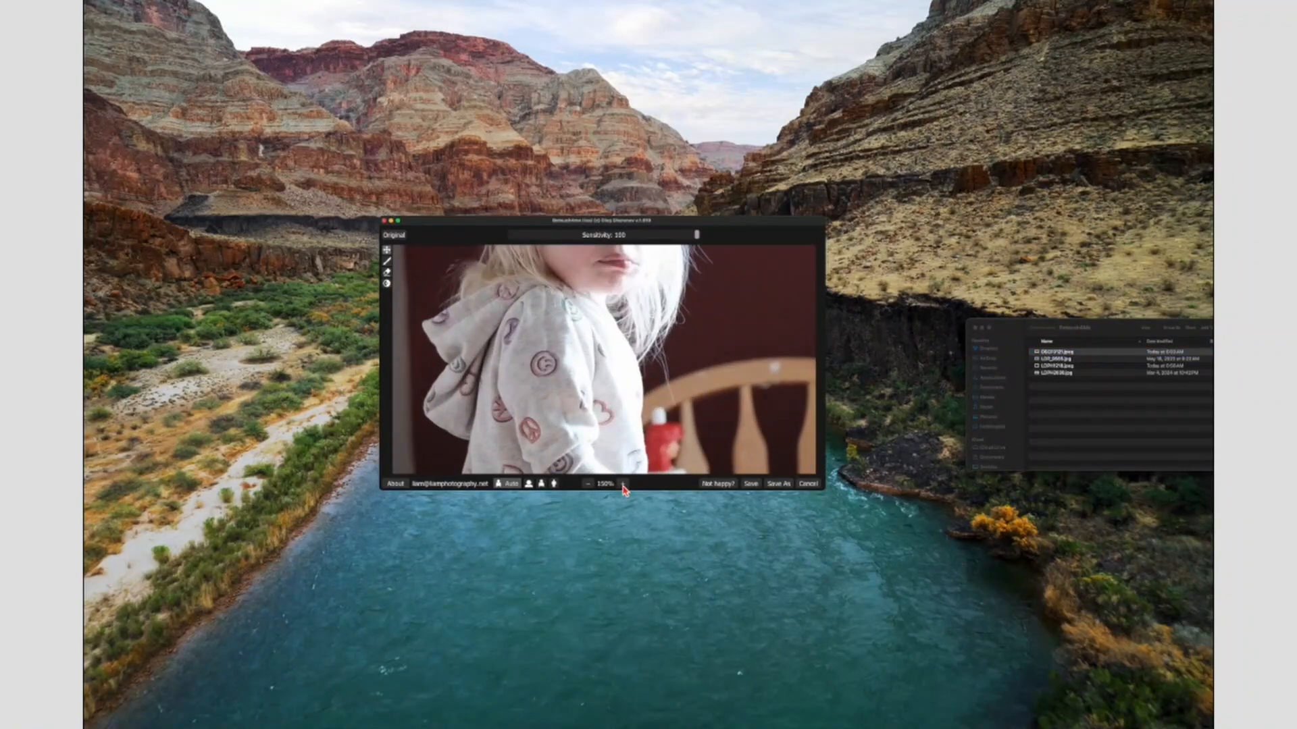
drag(824, 491, 918, 684)
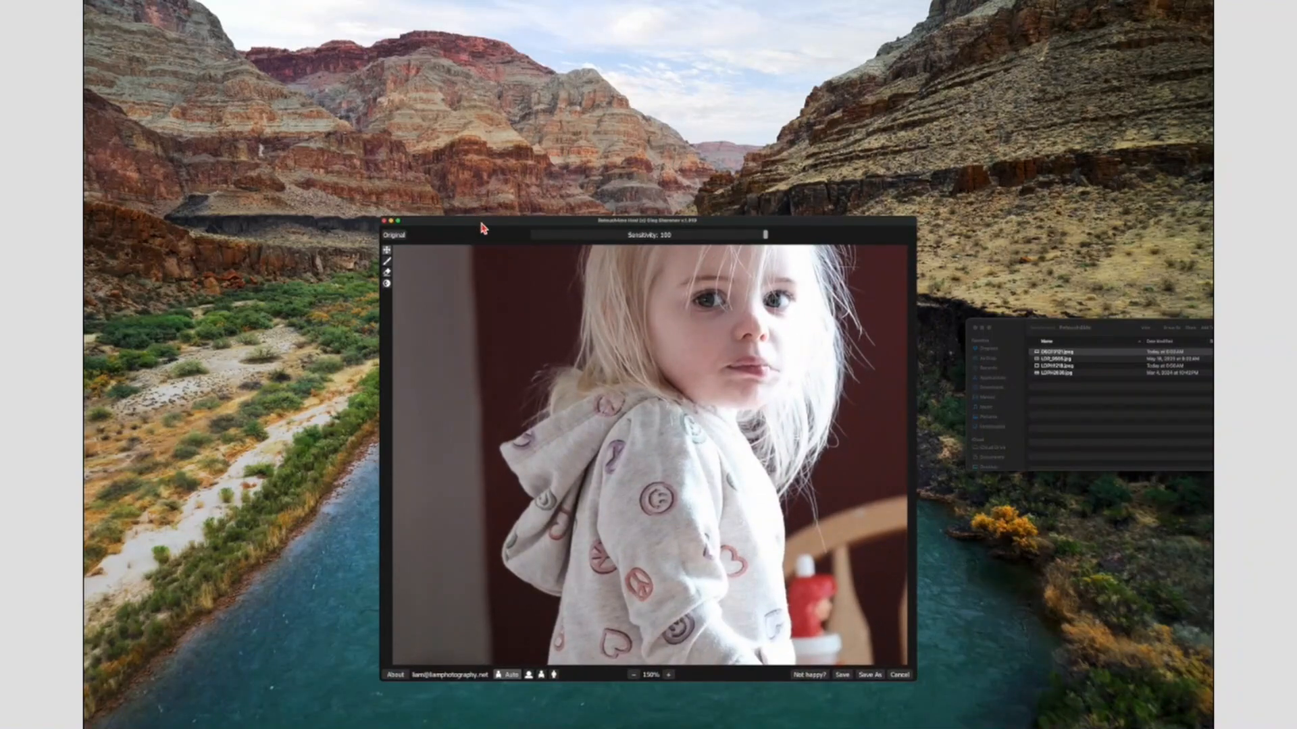
drag(482, 228, 367, 220)
drag(577, 347, 515, 454)
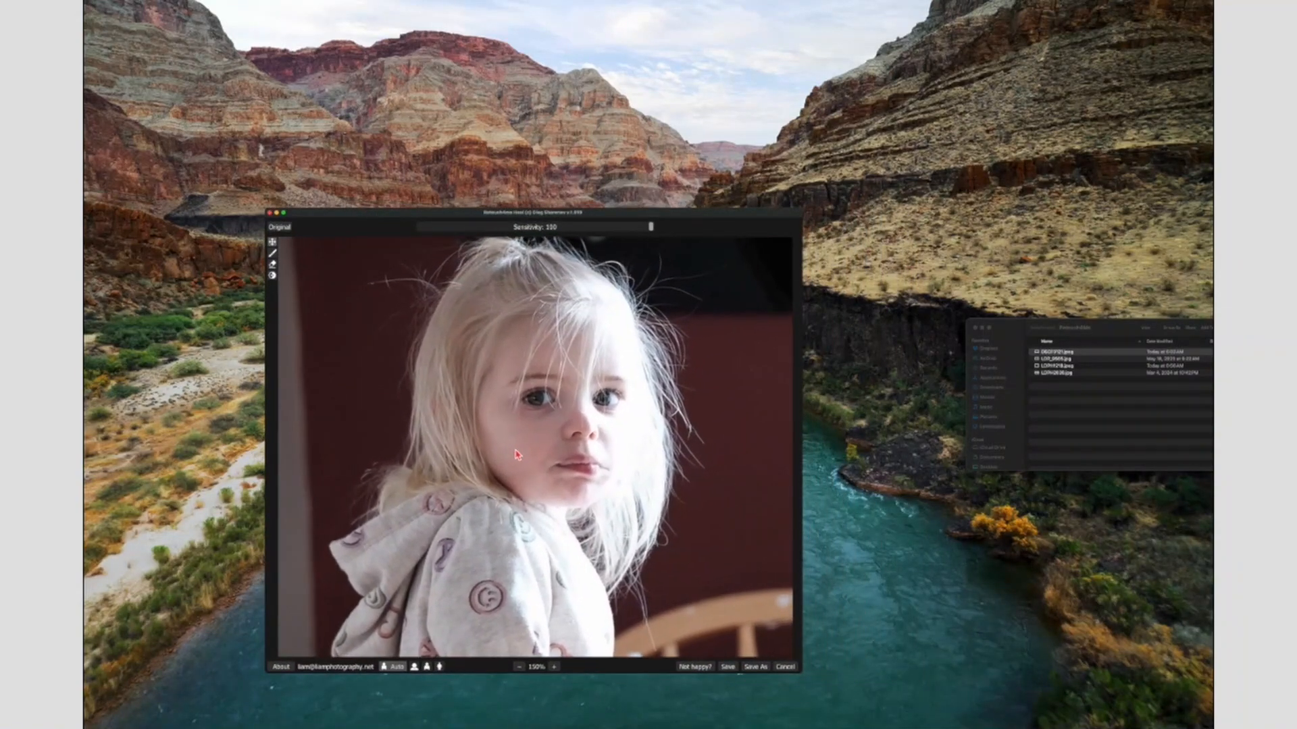
click(553, 667)
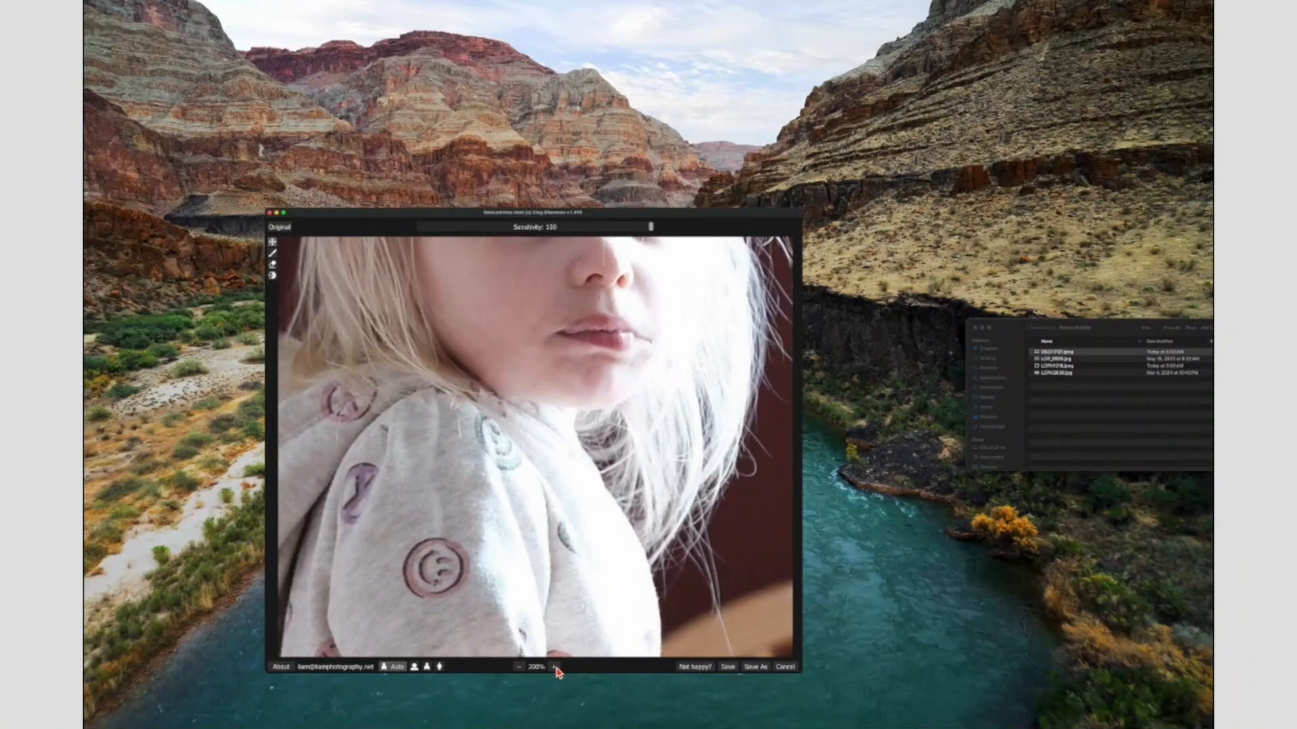
drag(468, 424, 514, 591)
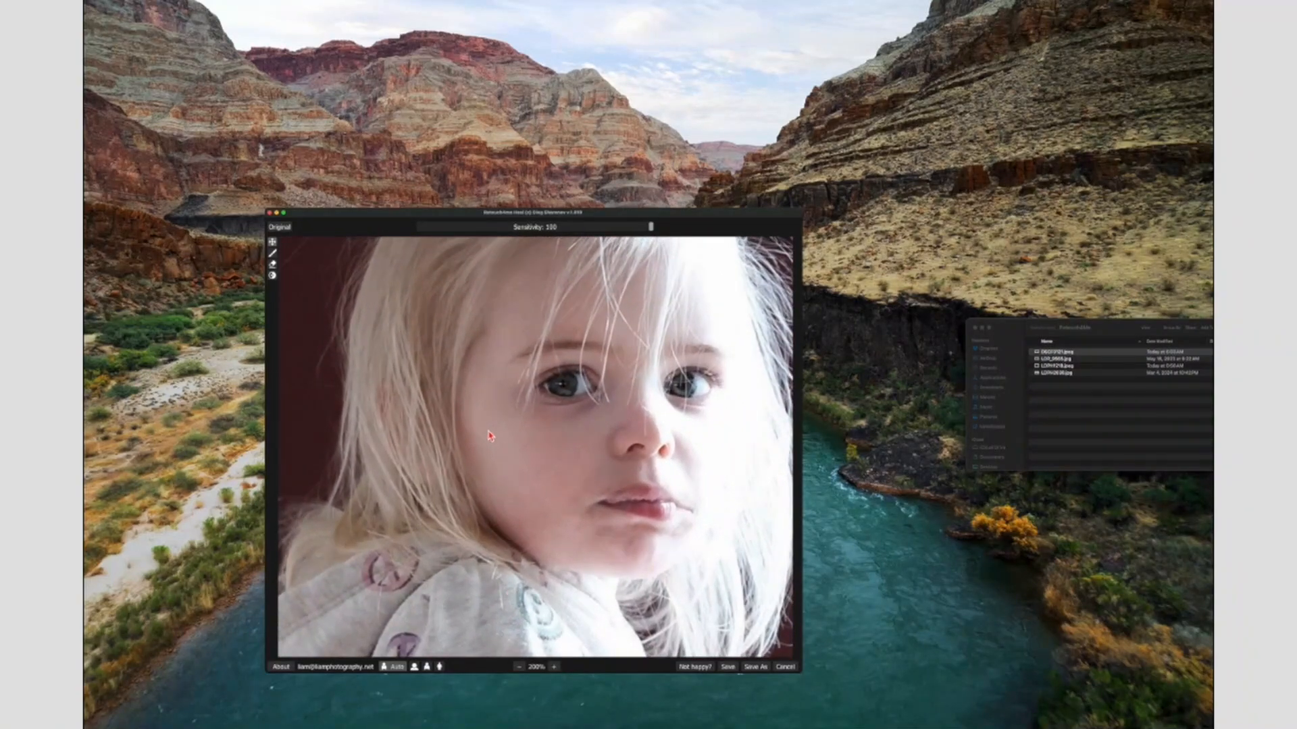
drag(490, 436, 481, 484)
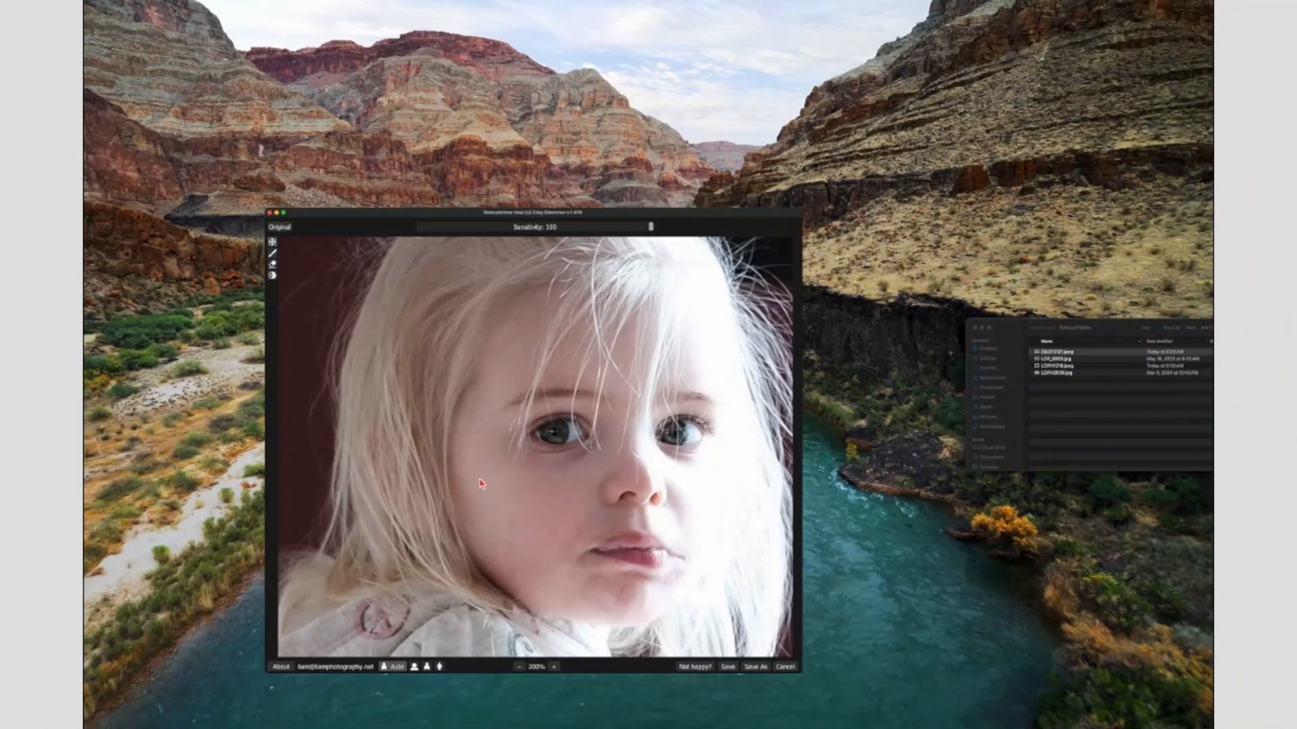
- Inspect the detected blemish mask on the girl's face and compare the healed result with the original photo
click(274, 259)
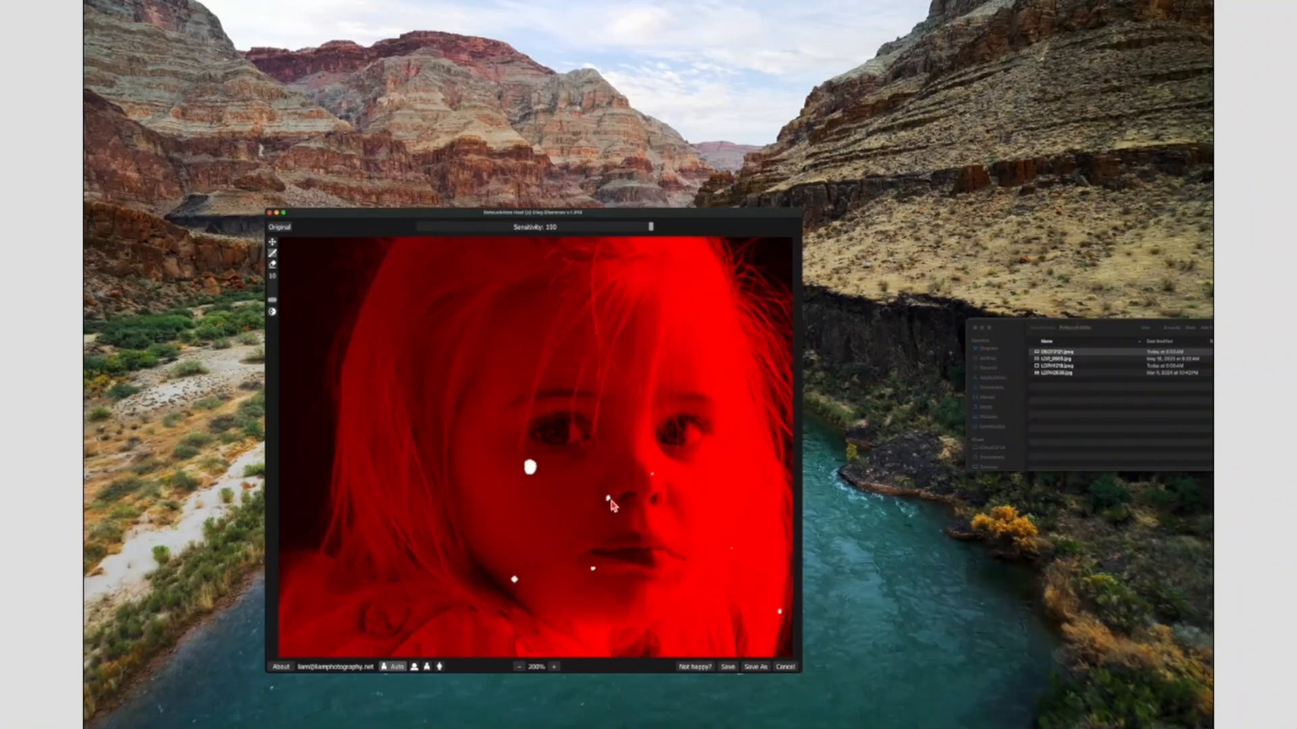
click(273, 244)
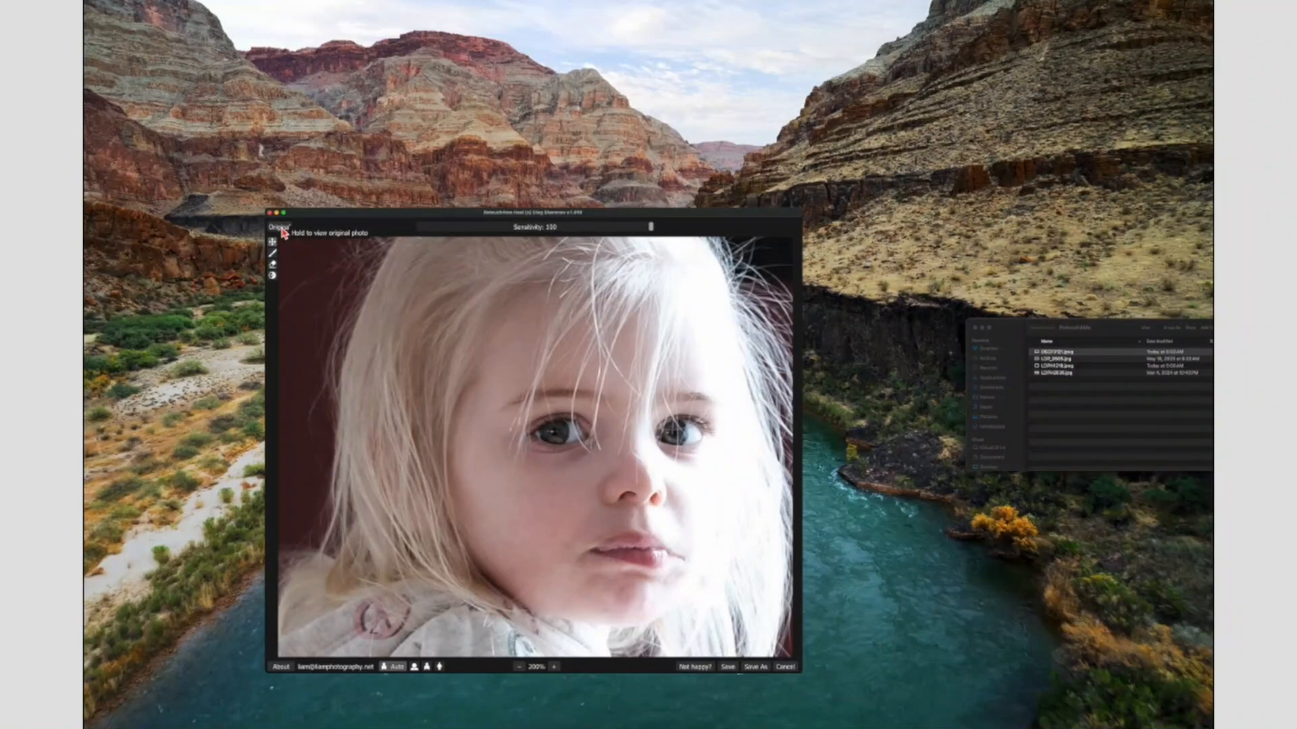
click(282, 230)
click(282, 229)
click(282, 230)
click(282, 229)
- Save the healed photo of the girl as a copy named DSCF0121-Heal.jpeg in the Retouch4Me folder
click(755, 668)
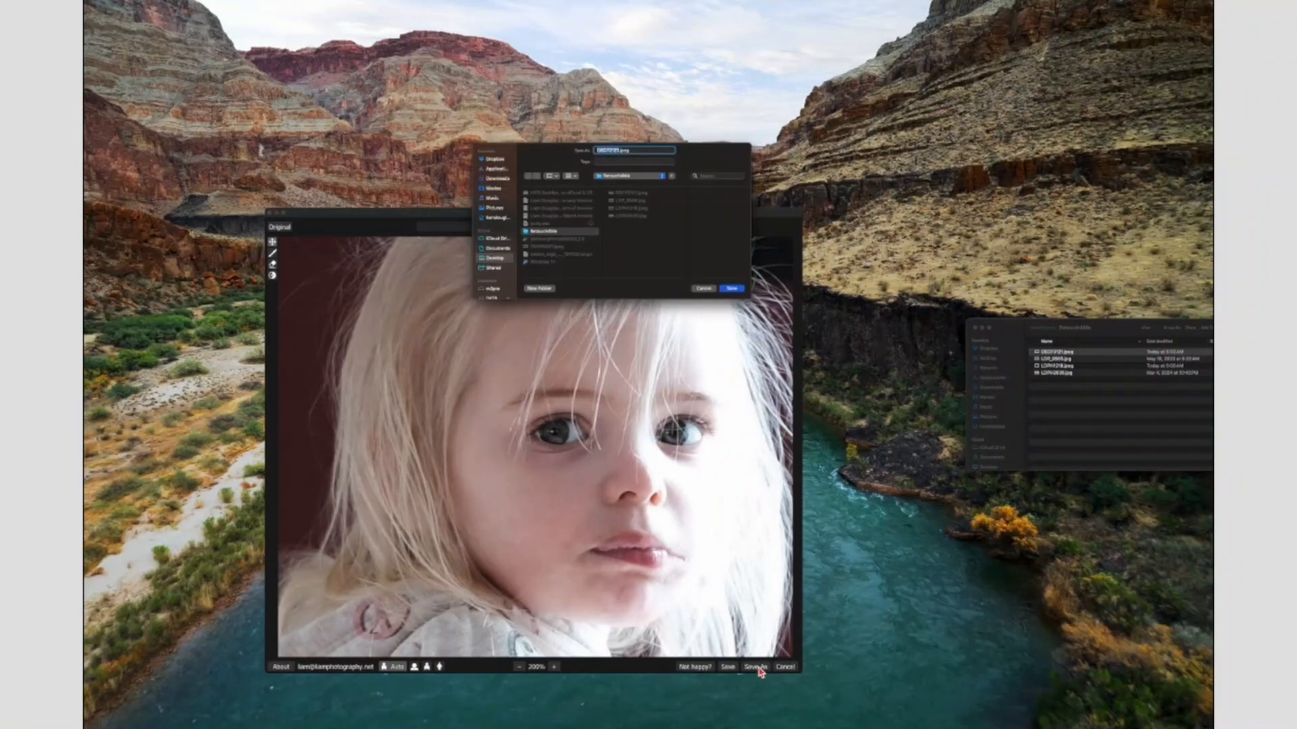
click(621, 155)
text(-Heal)
click(732, 289)
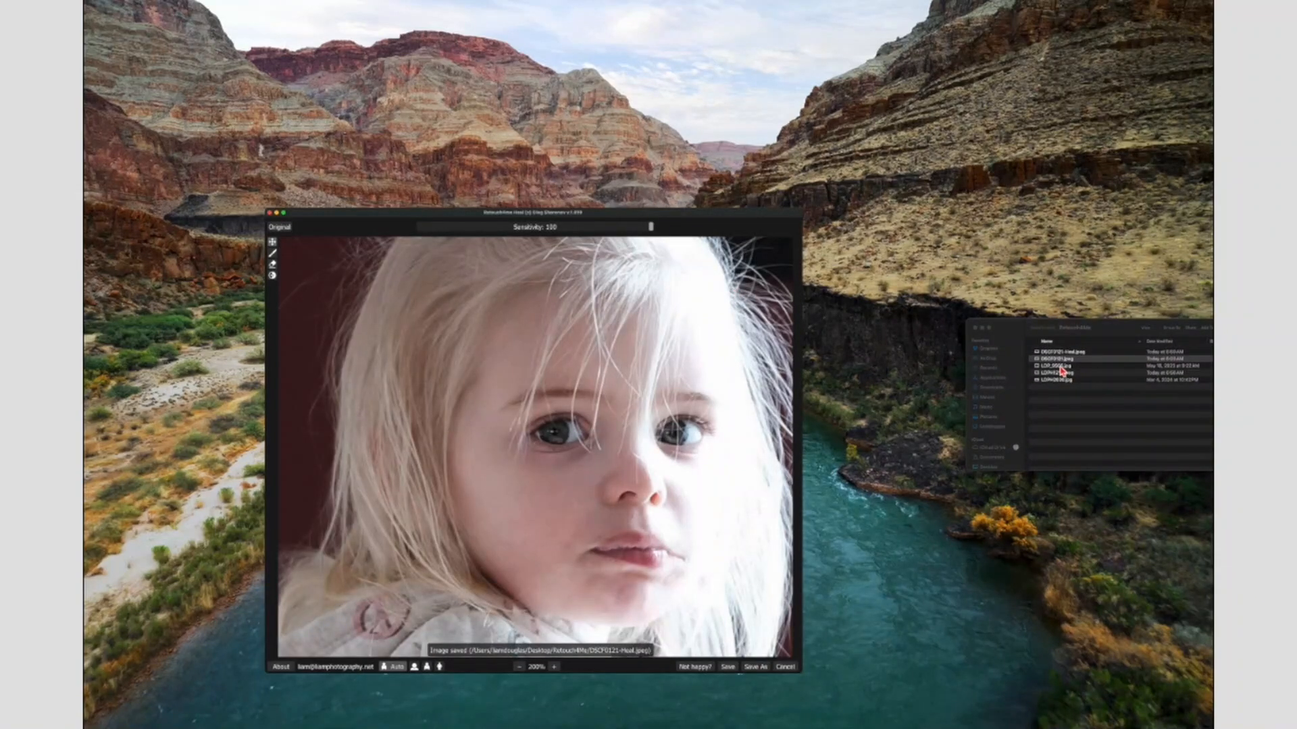
- Load LDP_5565.jpg, the man's portrait, for healing and check its blemish mask and original view
click(1059, 367)
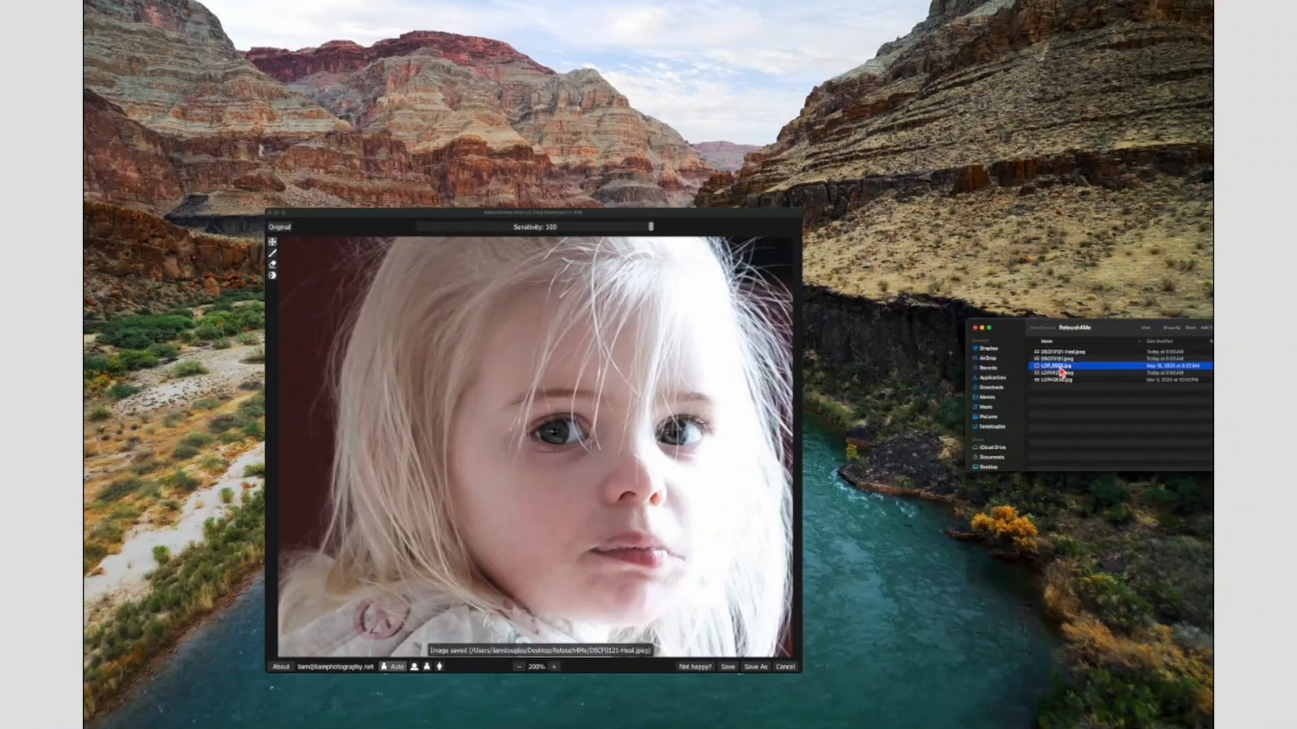
drag(1062, 372, 567, 393)
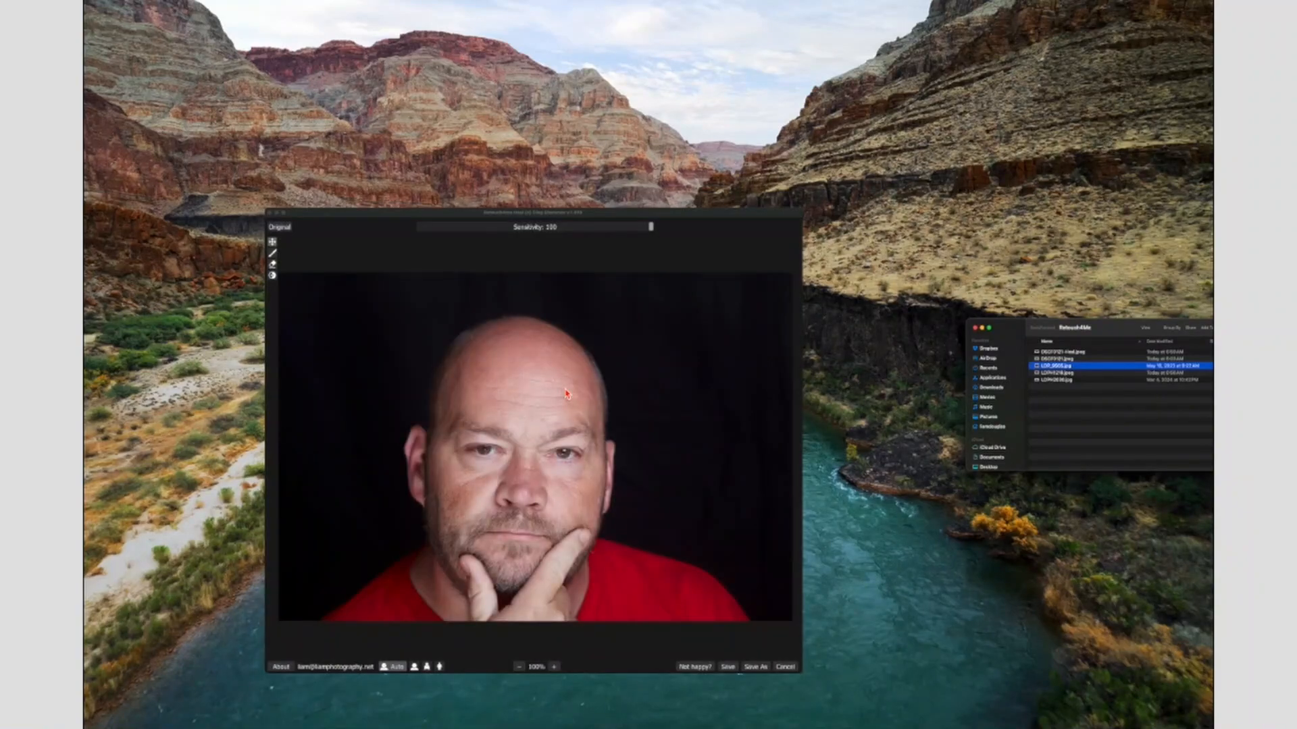
click(273, 255)
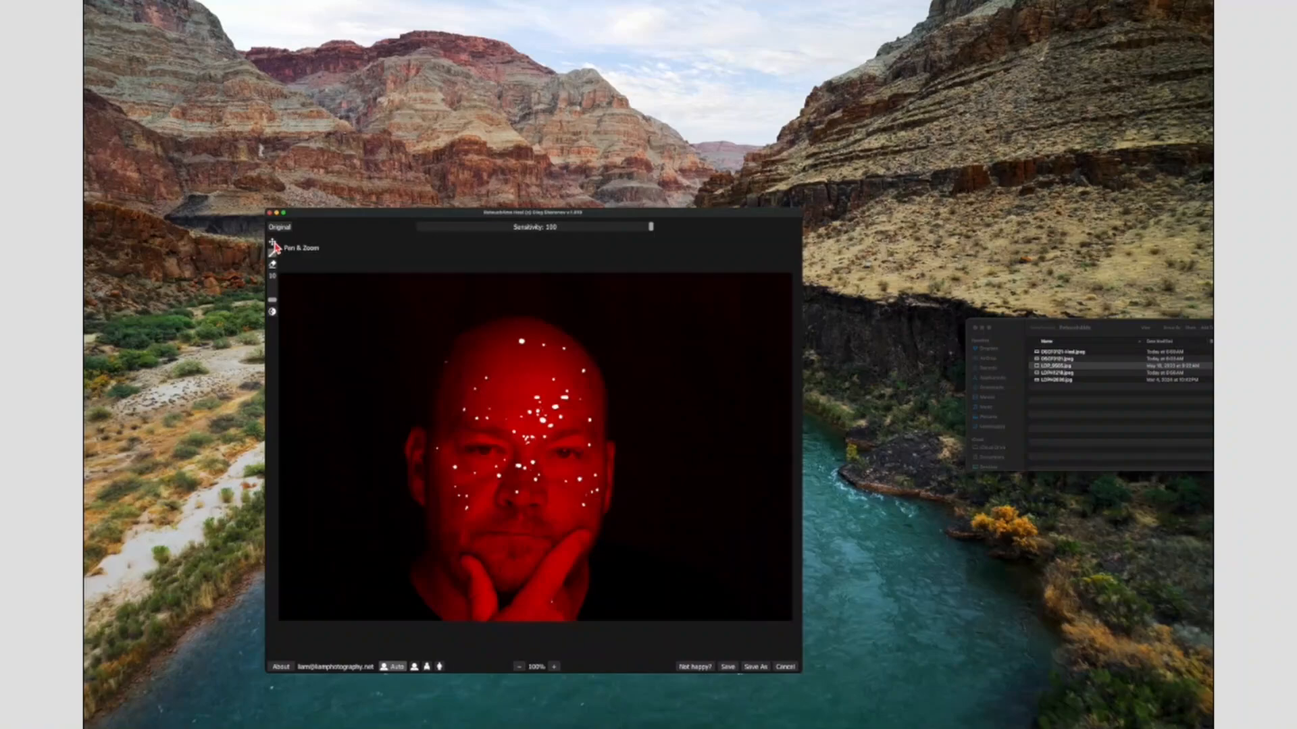
click(273, 243)
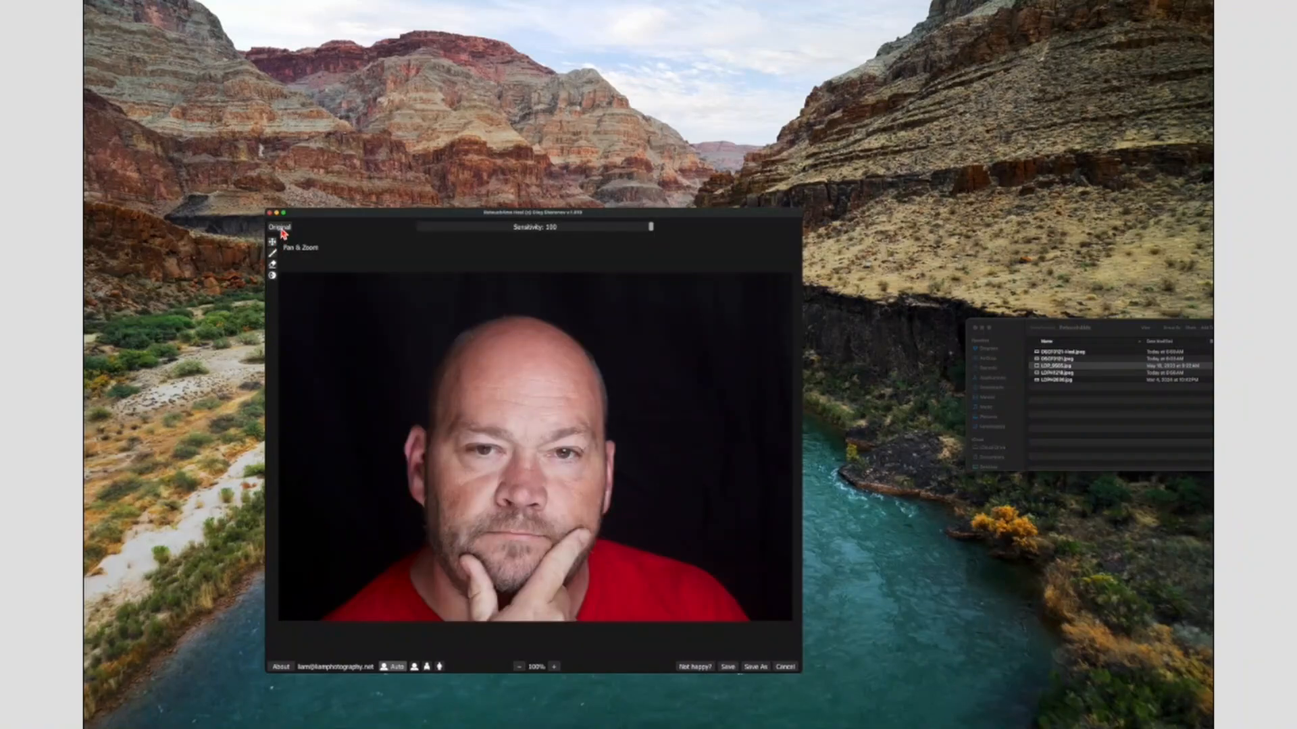
click(279, 228)
- Enlarge the window and compare the man's healed forehead with the original photo at 200% zoom
click(553, 667)
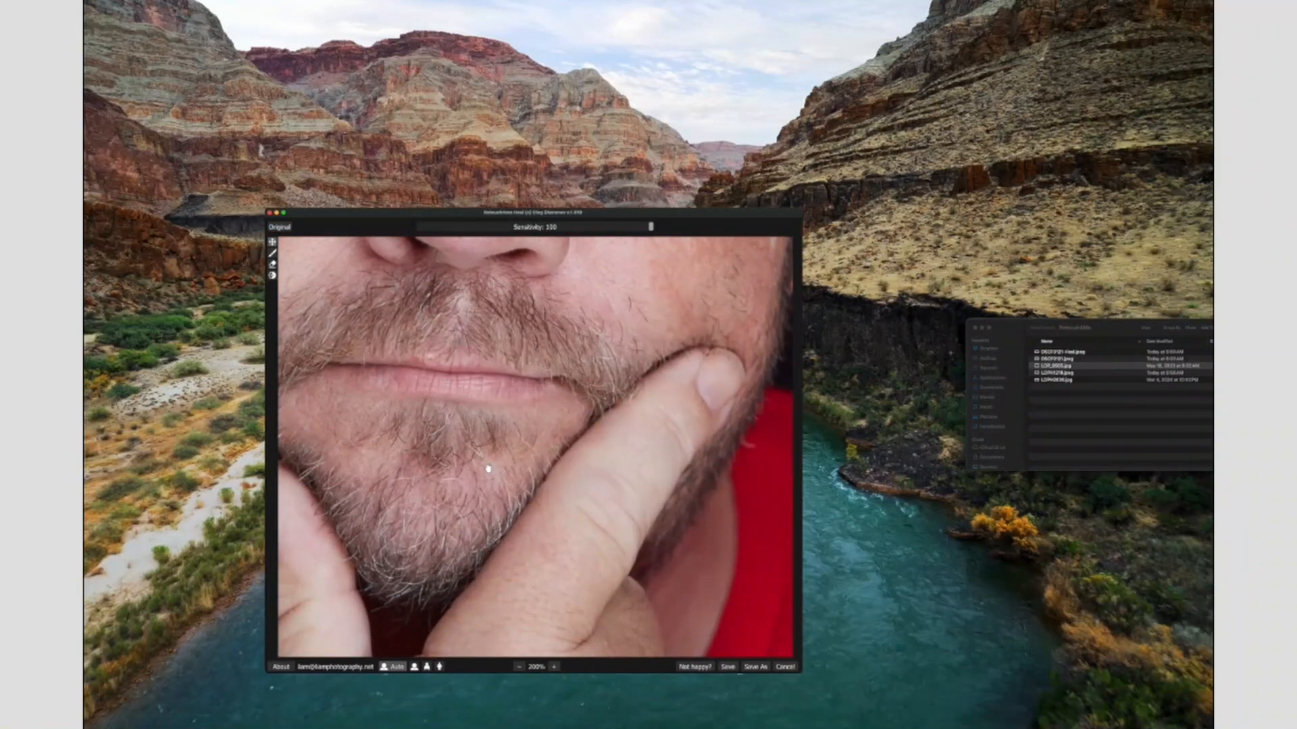
drag(487, 468, 513, 659)
drag(508, 546, 517, 642)
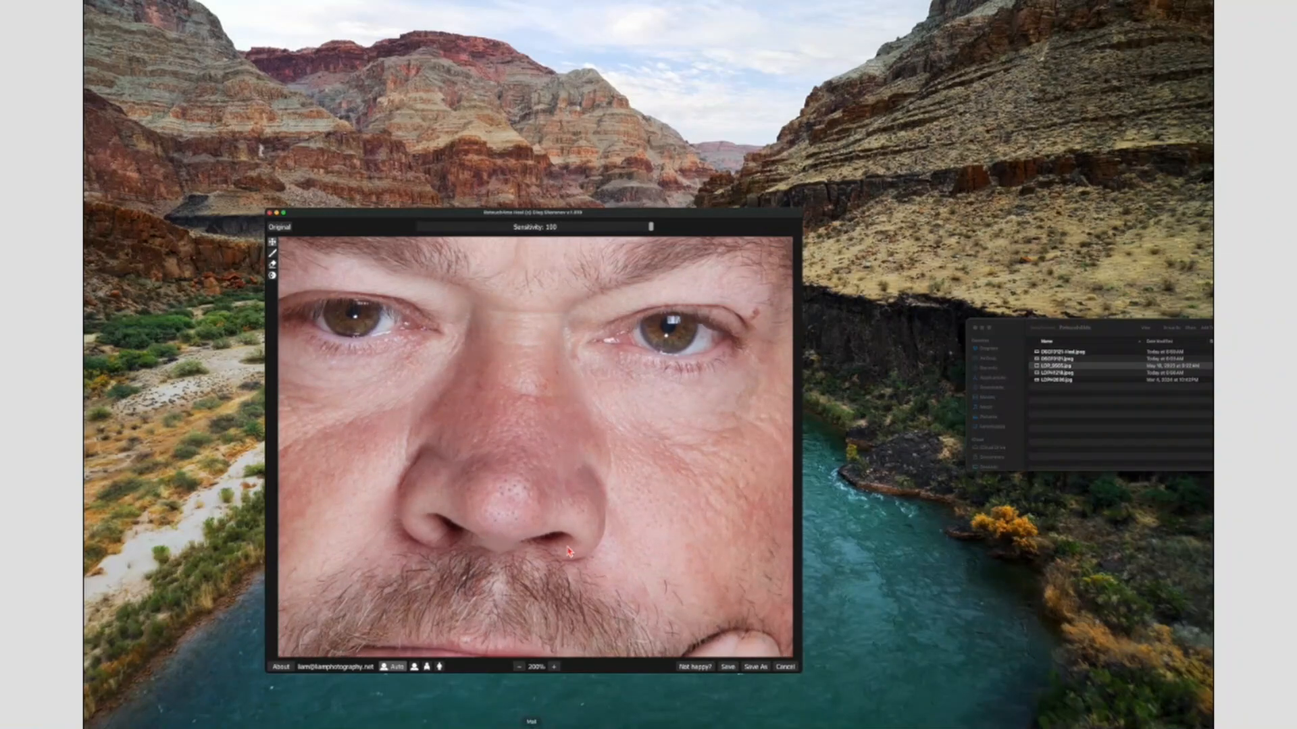
drag(550, 492, 556, 635)
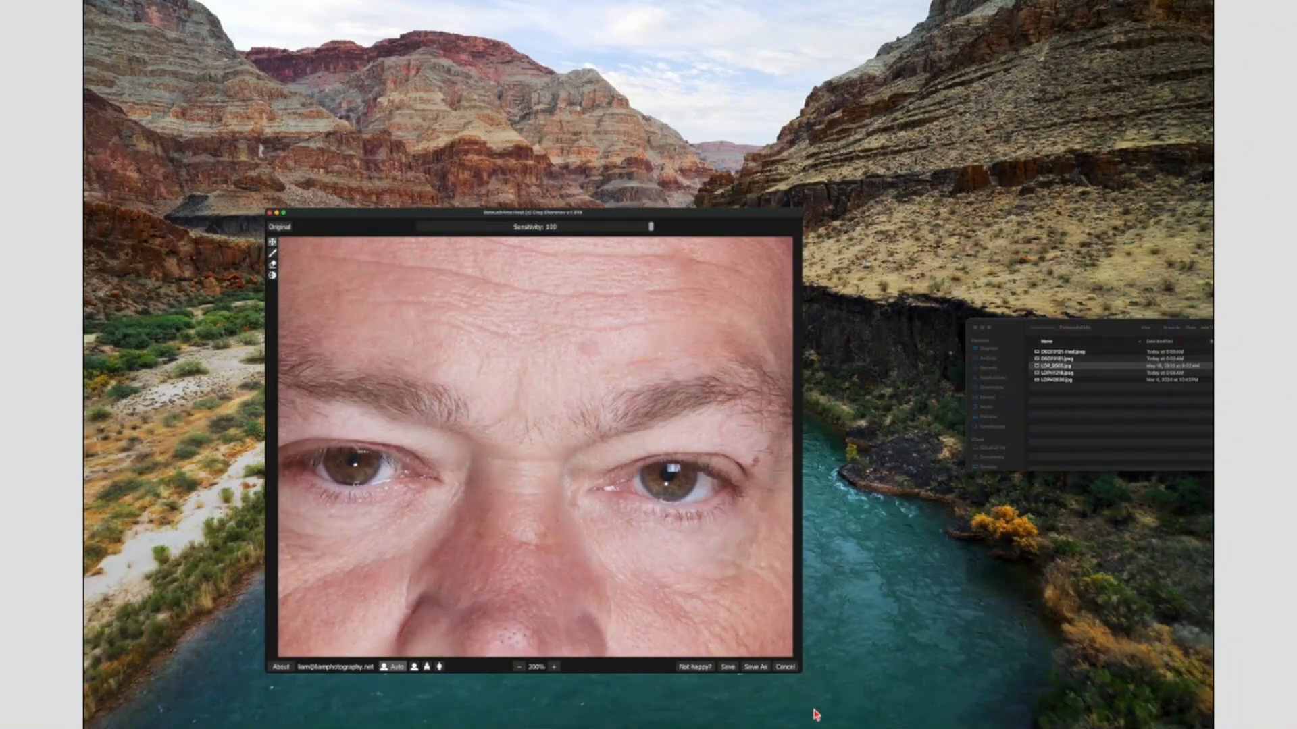
drag(804, 673, 1013, 728)
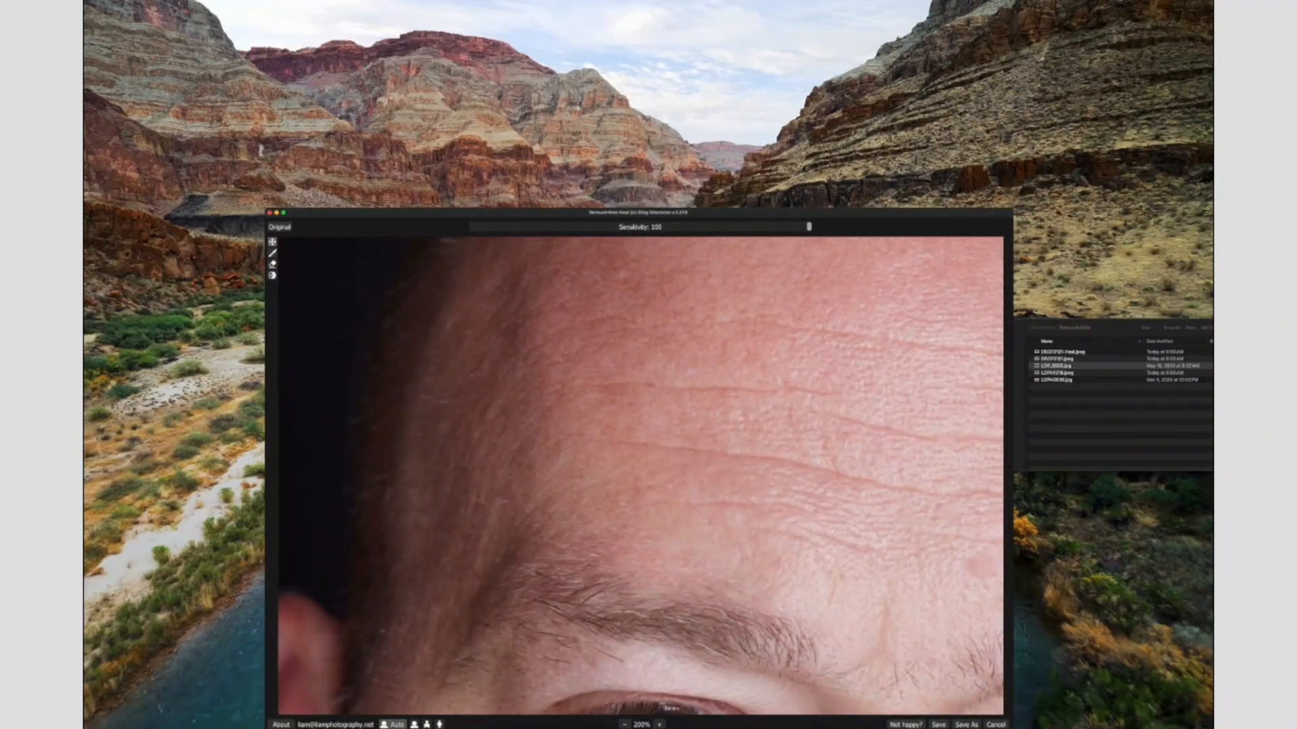
drag(675, 374, 443, 553)
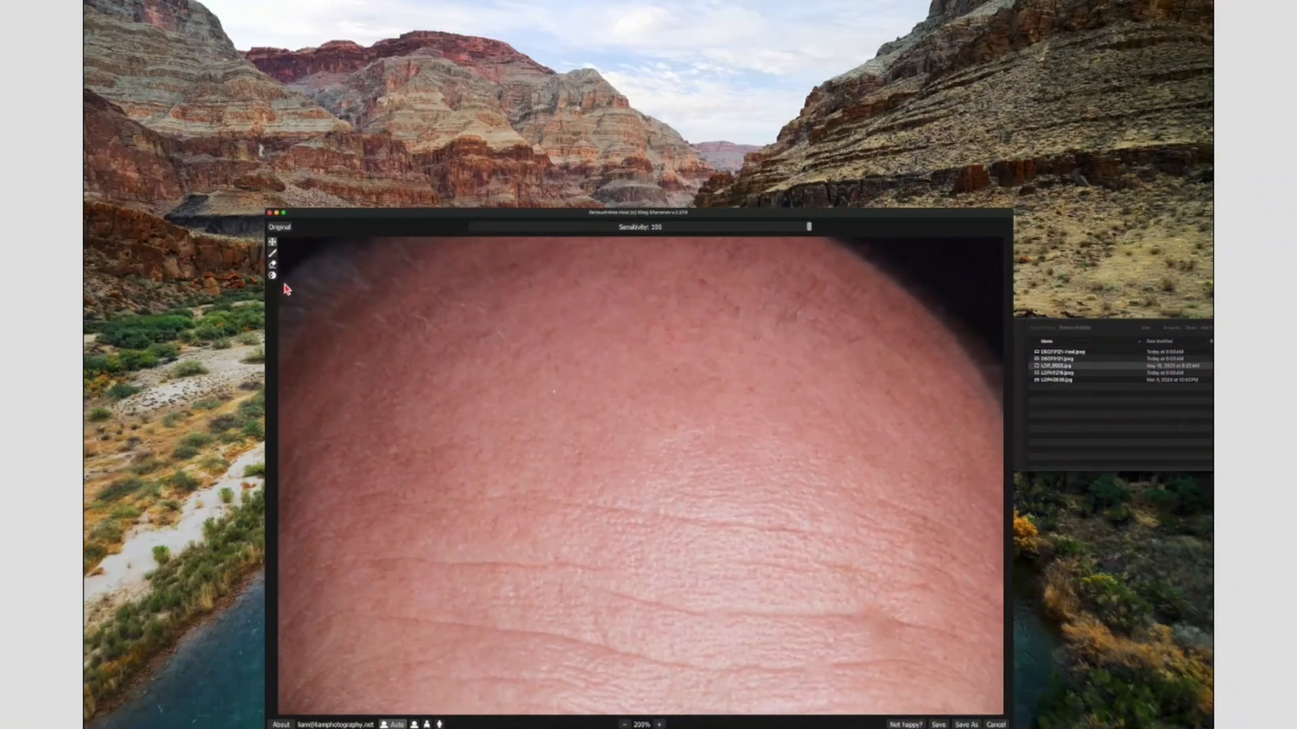
click(280, 228)
click(281, 231)
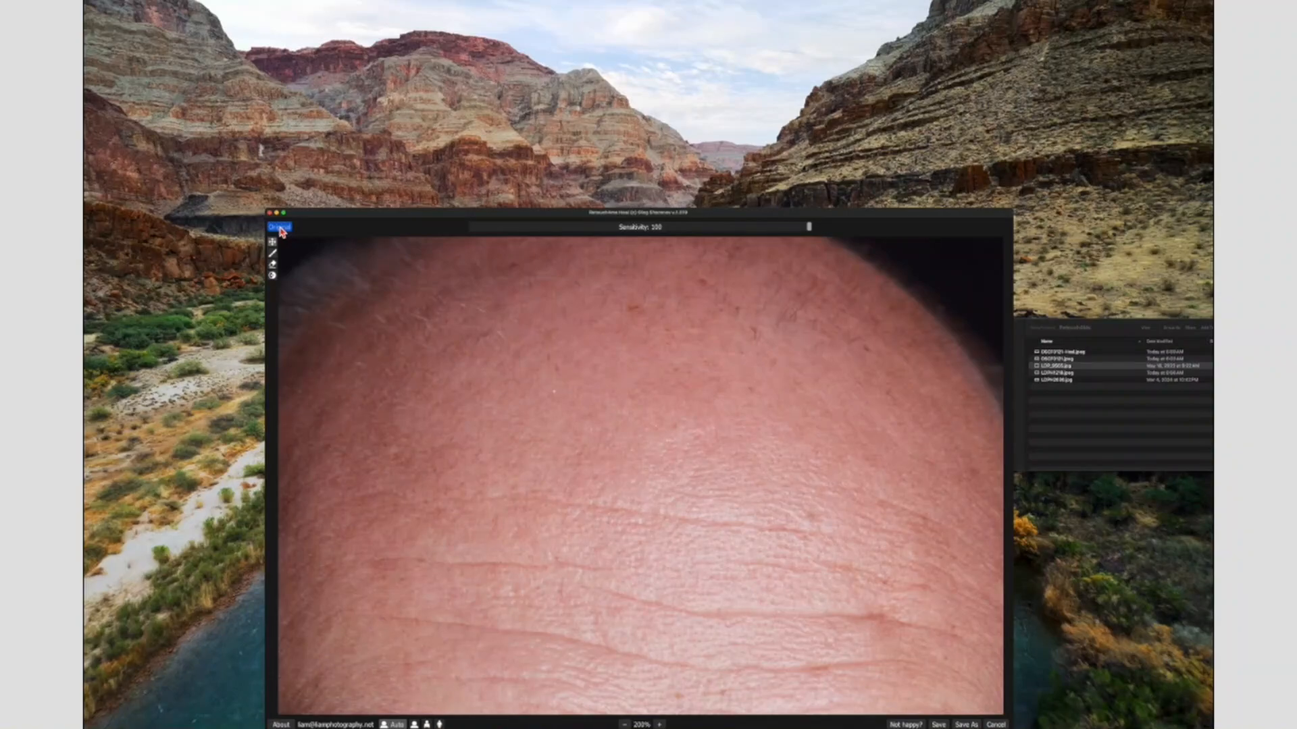
click(281, 231)
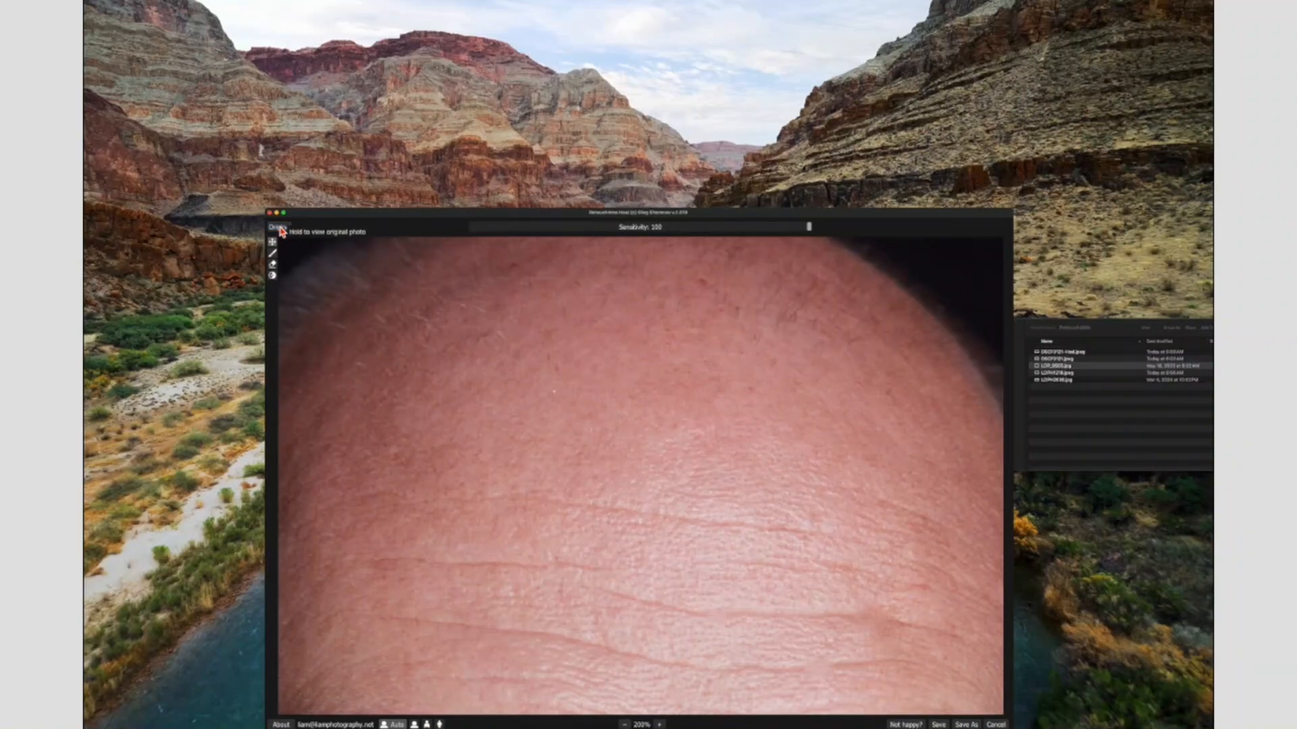
click(281, 231)
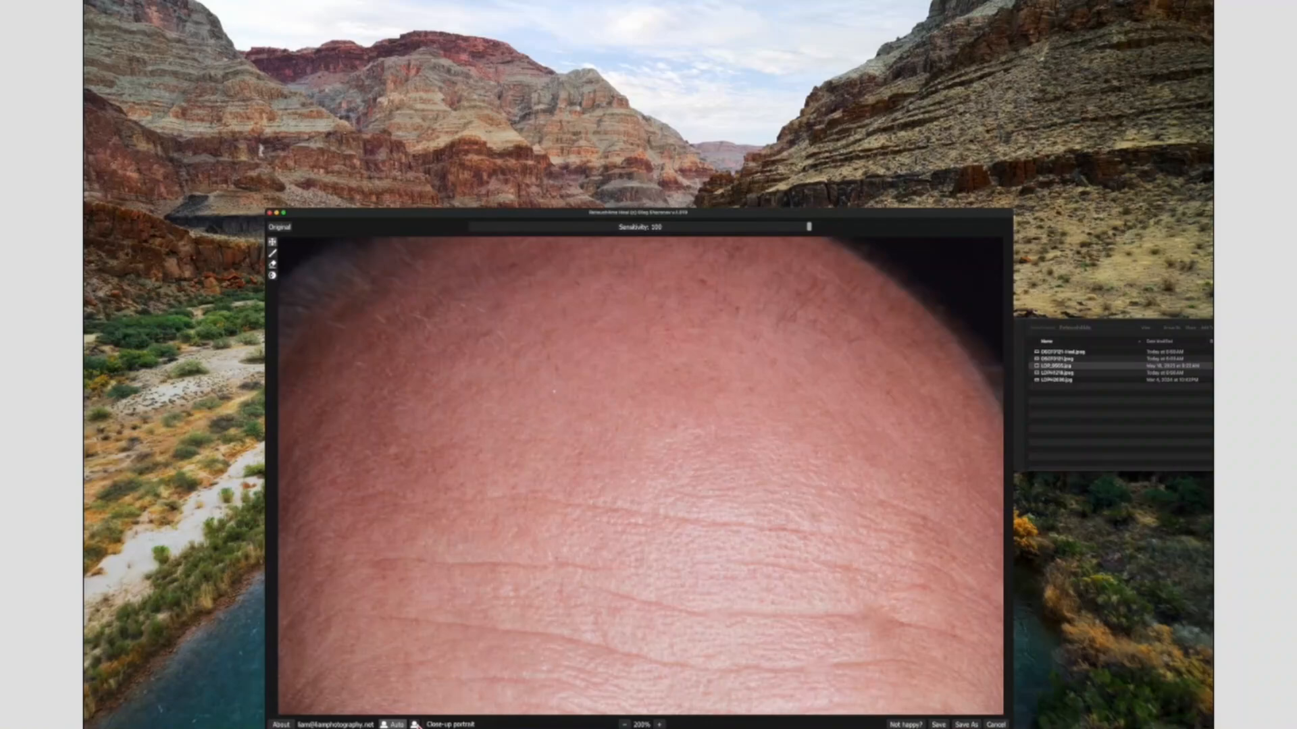
- Save the man's healed portrait as a copy named LDP_5565-Heal.jpg
click(974, 725)
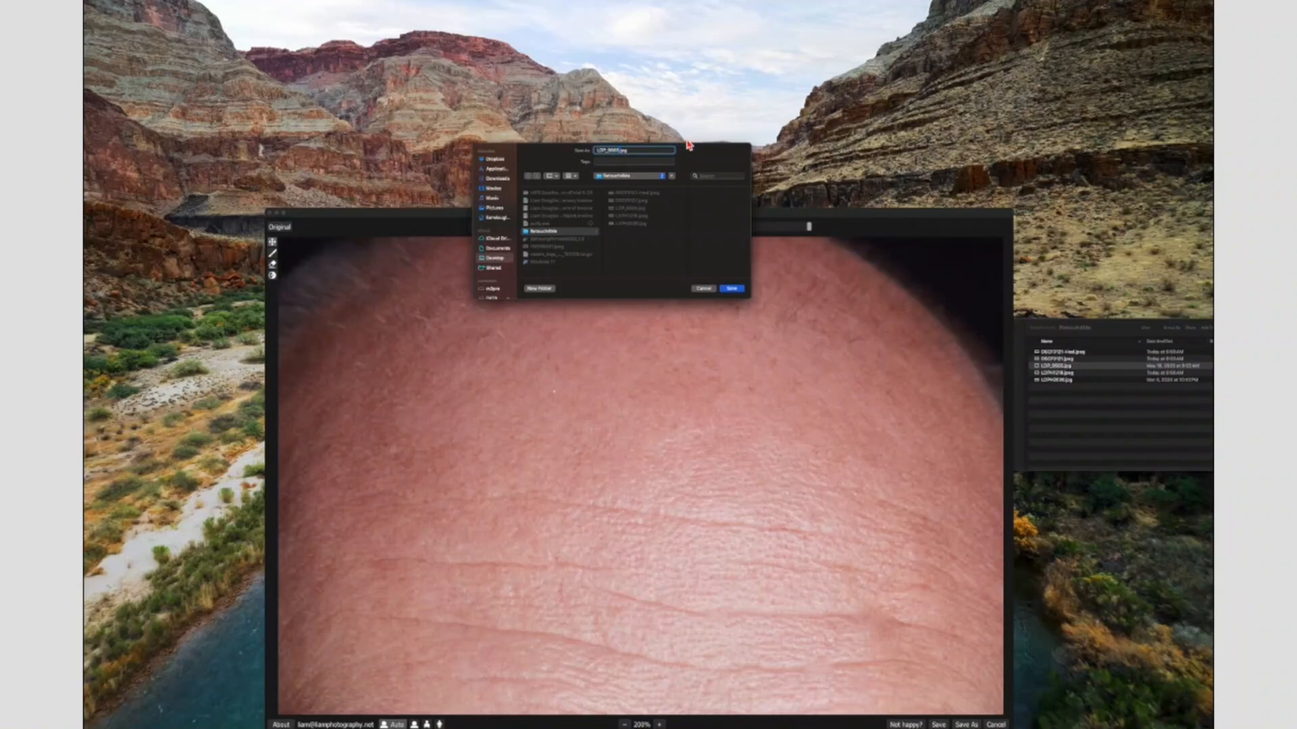
key(Right)
text(-Hea)
click(732, 290)
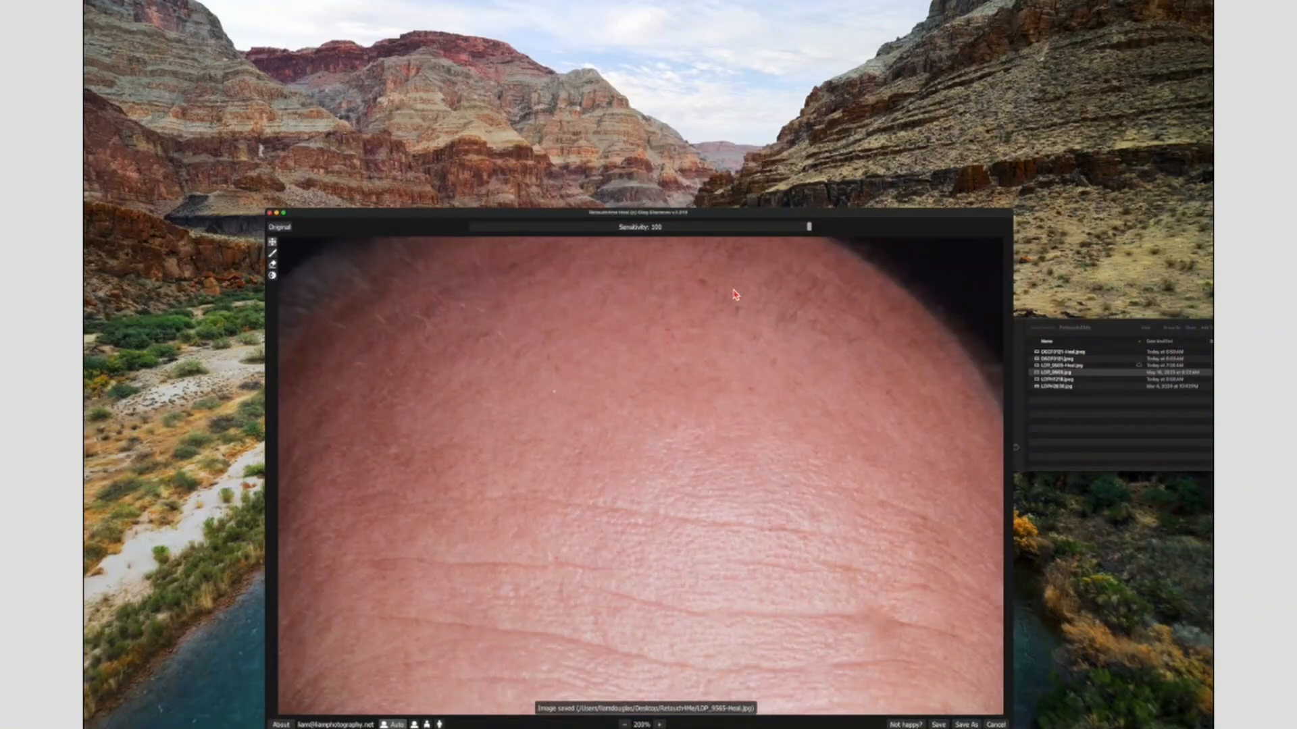
- Uncover the file list and load the blond boy's photo, the next original JPEG, for automatic healing
drag(891, 215, 796, 67)
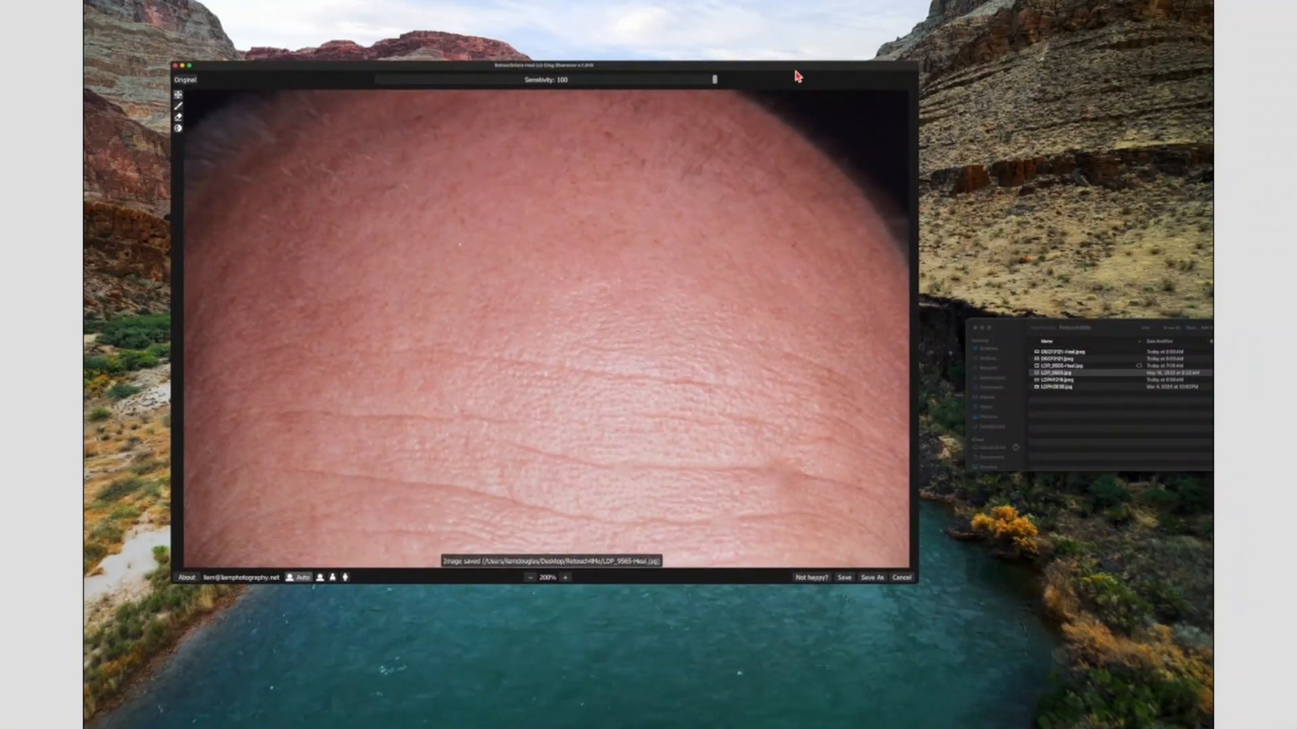
click(1051, 376)
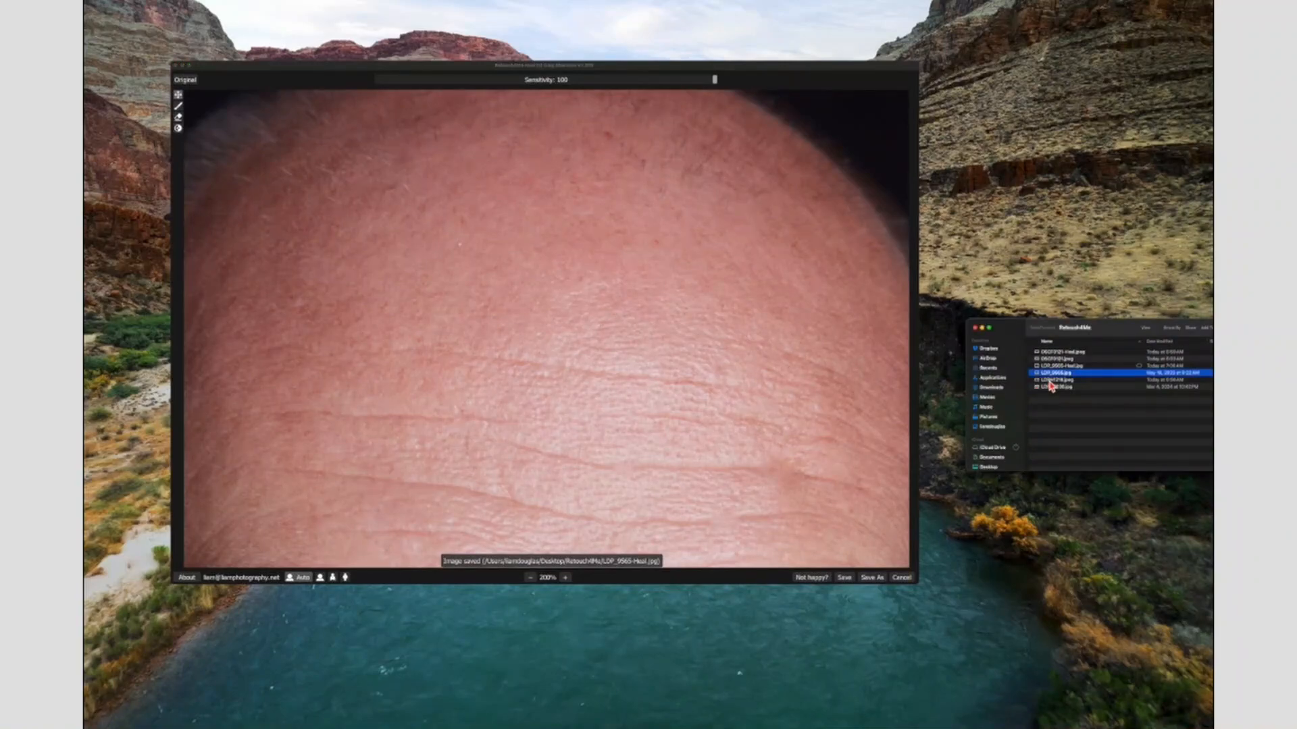
drag(1052, 381, 500, 322)
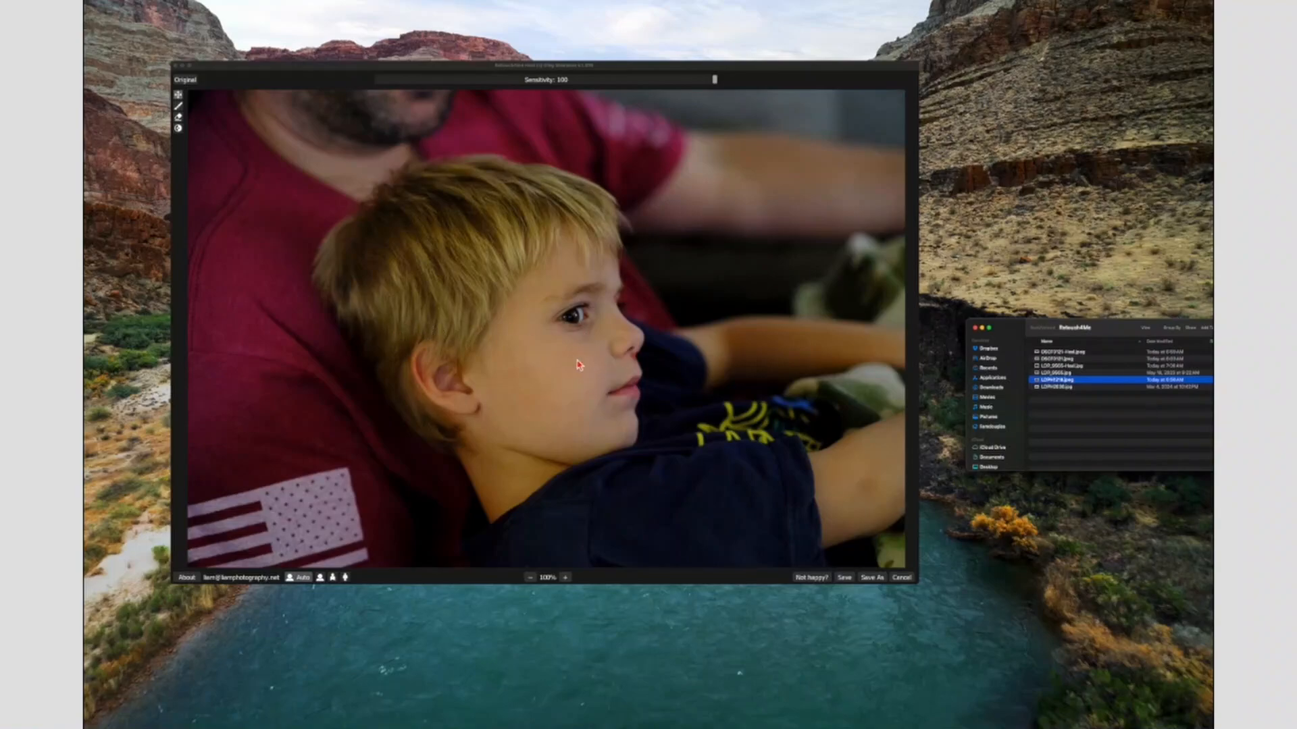
- Examine the boy's face at 150% zoom and display the mask of detected blemishes
click(566, 579)
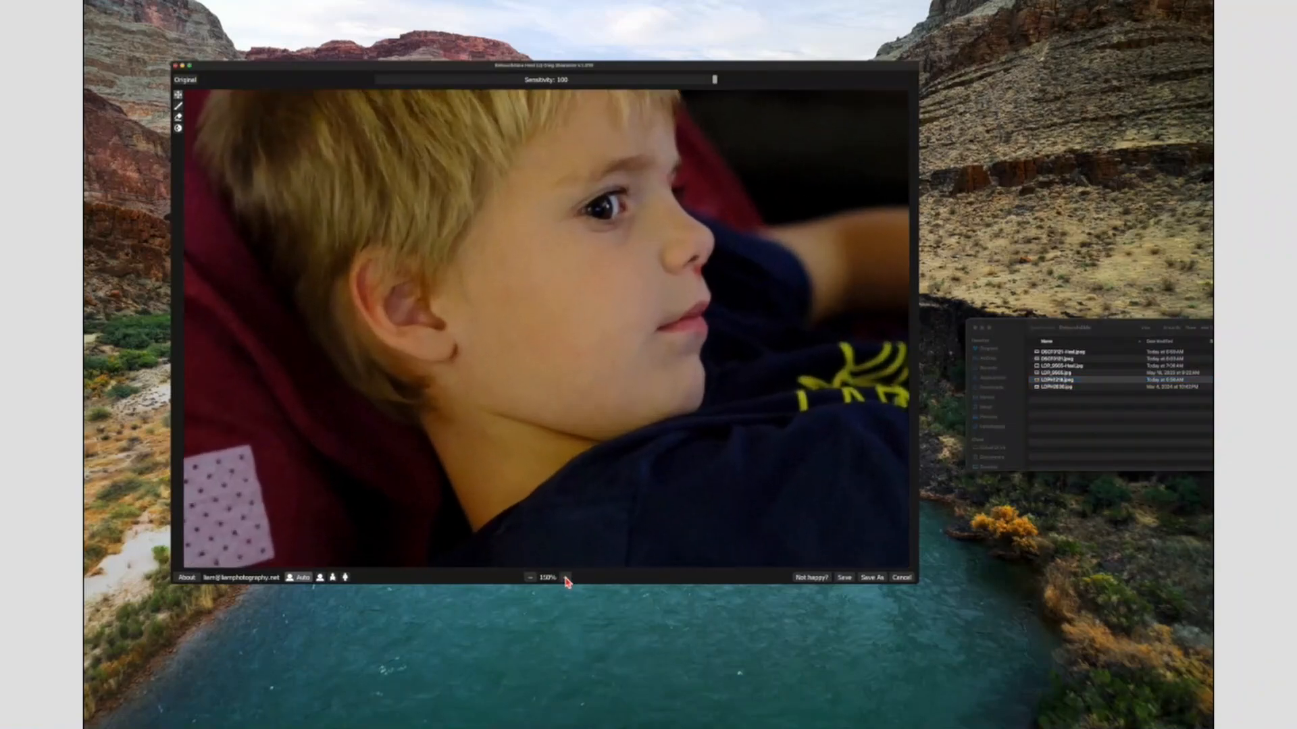
click(566, 579)
drag(498, 313, 443, 481)
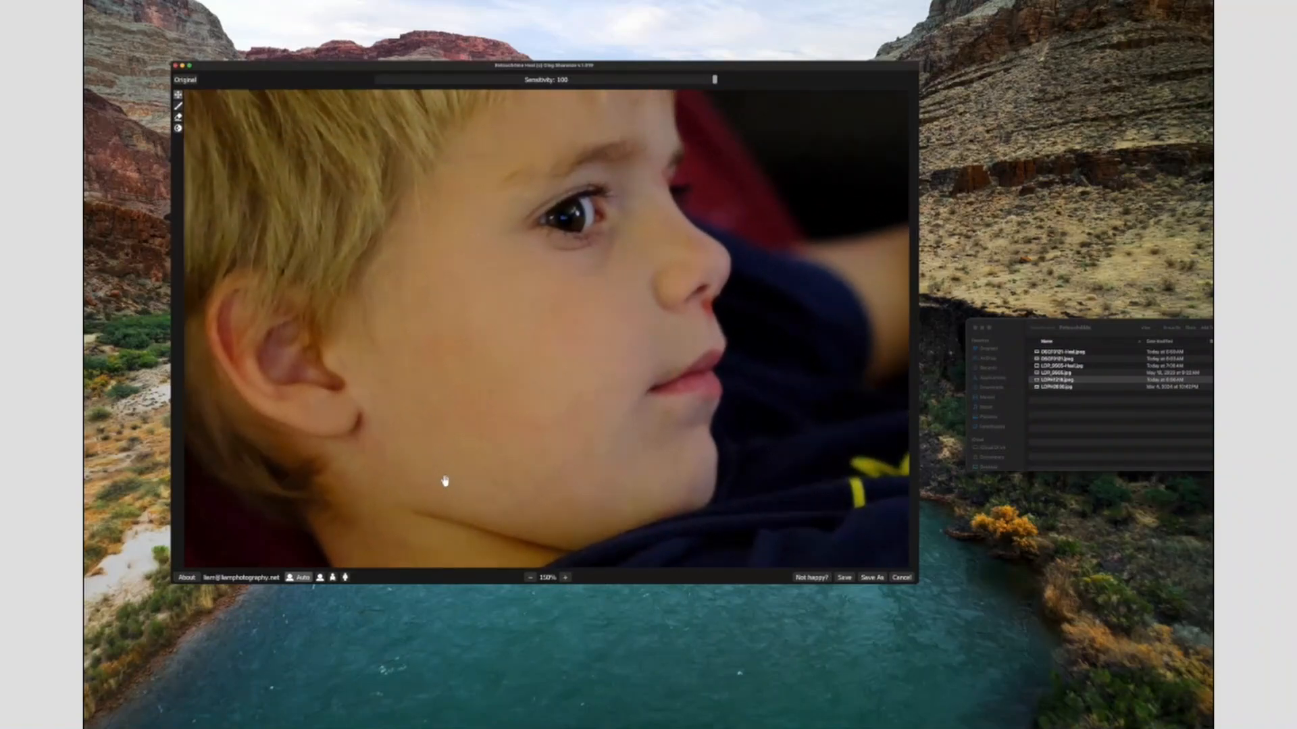
drag(463, 342, 482, 397)
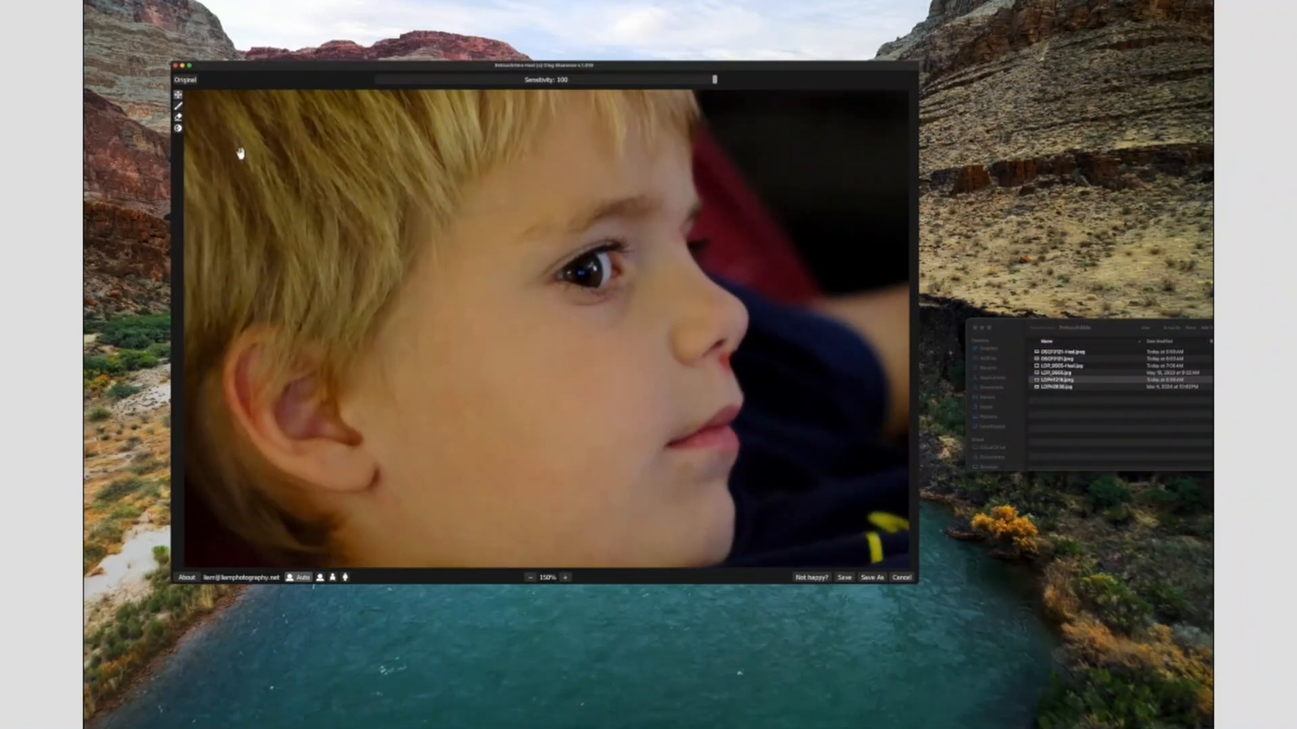
click(179, 108)
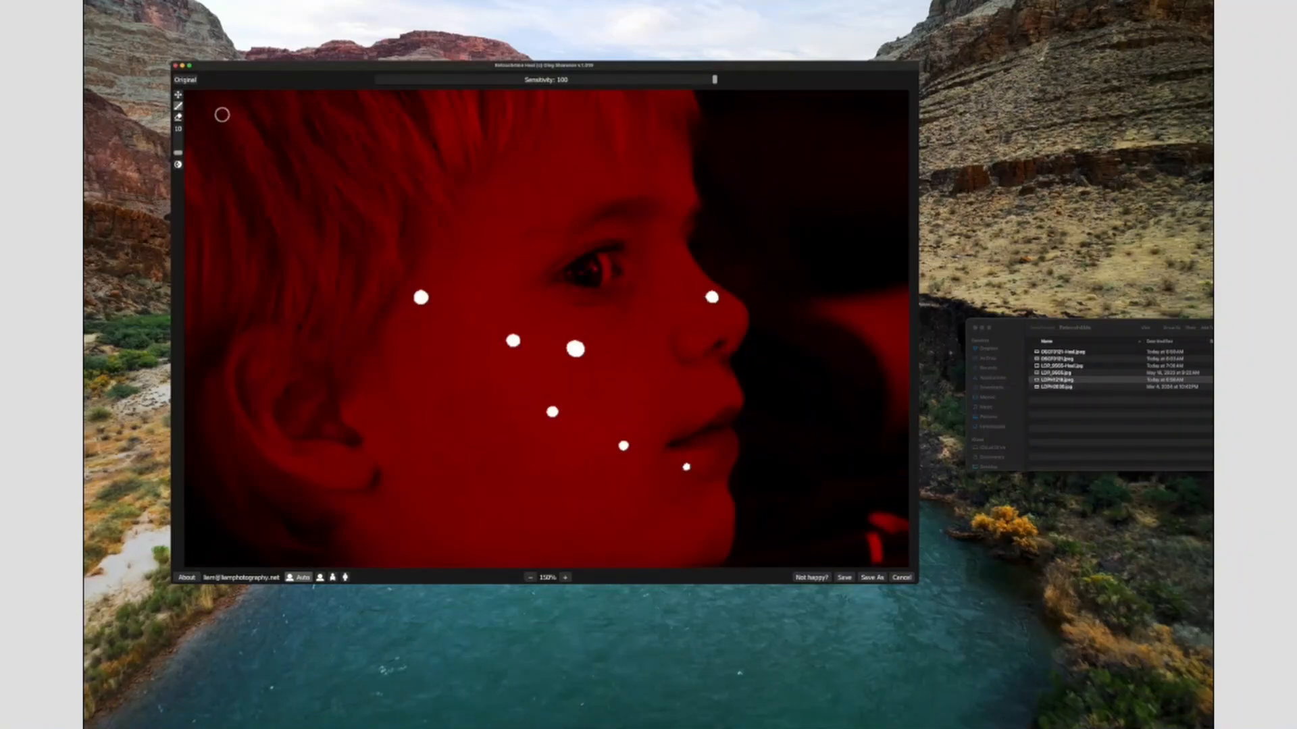
- Hide the blemish mask and compare the boy's healed face with the original photo
click(180, 97)
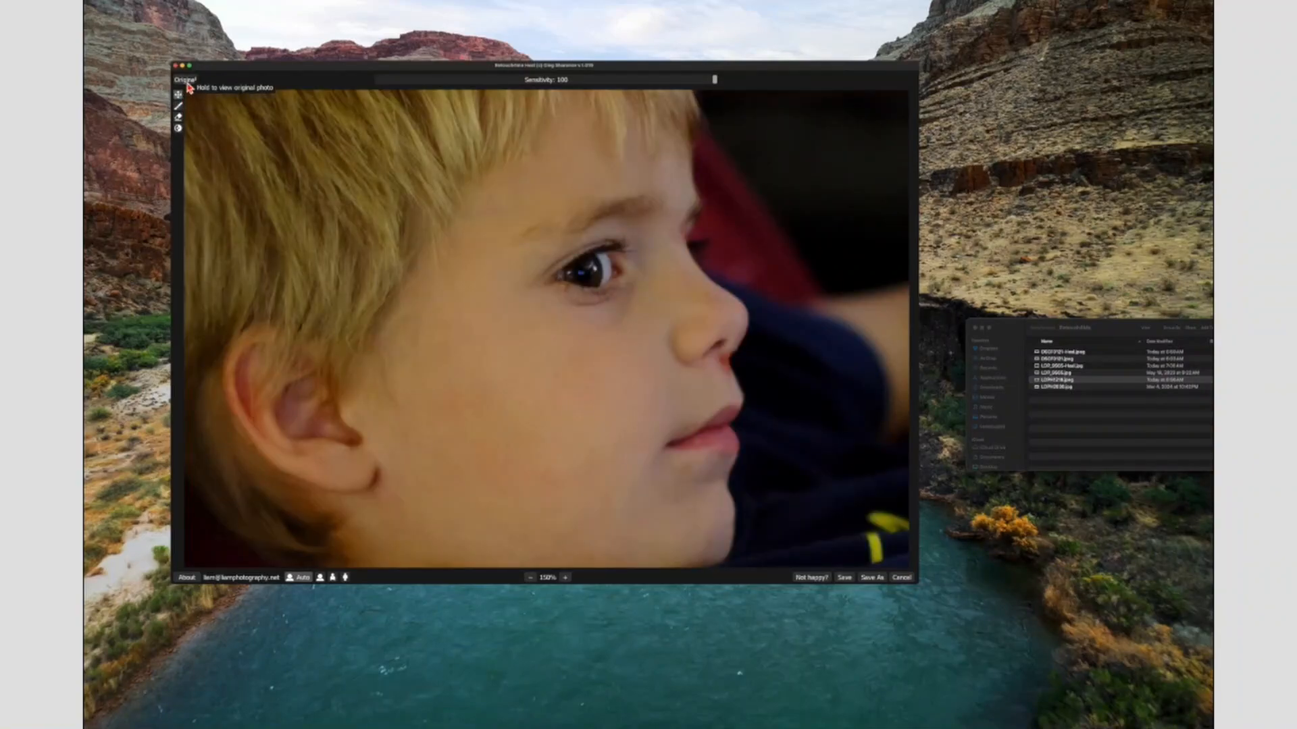
click(189, 87)
click(190, 87)
- Save the boy's healed portrait as a copy named LDPH1218-Heal.jpeg and close the healing program
click(872, 577)
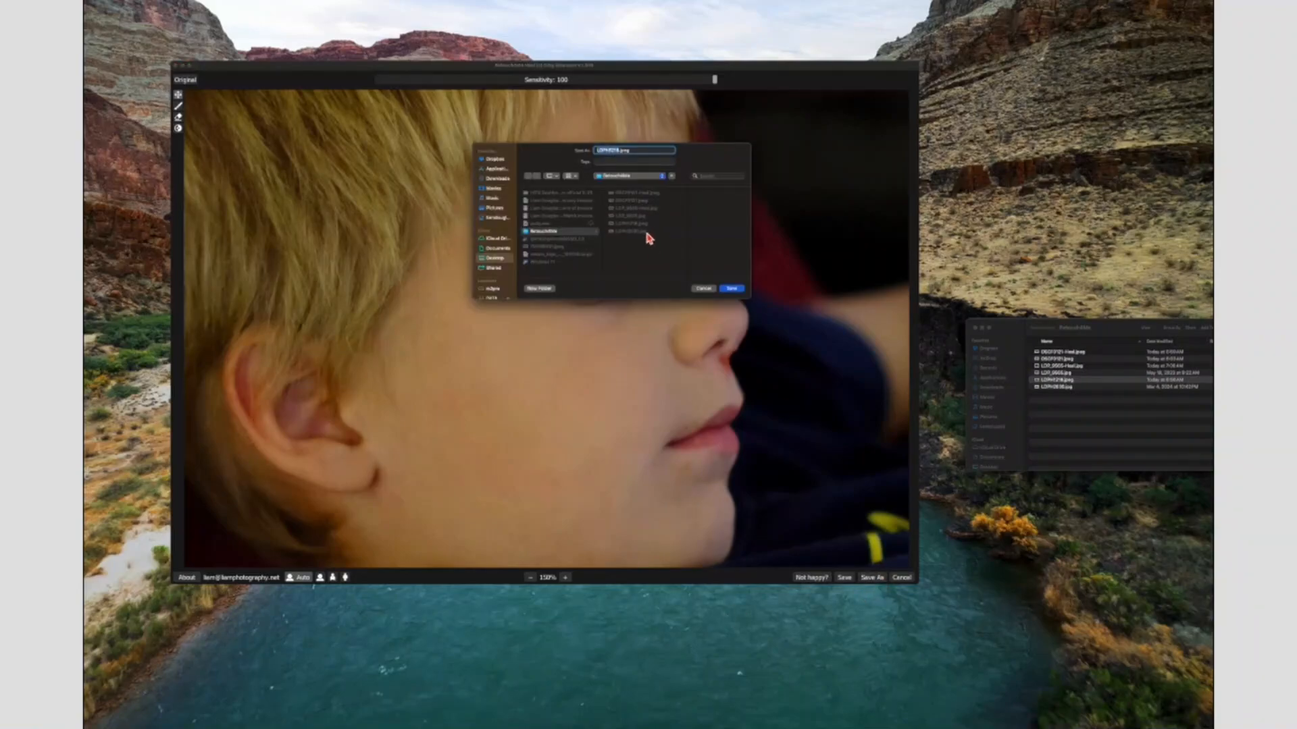
click(622, 153)
text(-Heal)
click(733, 289)
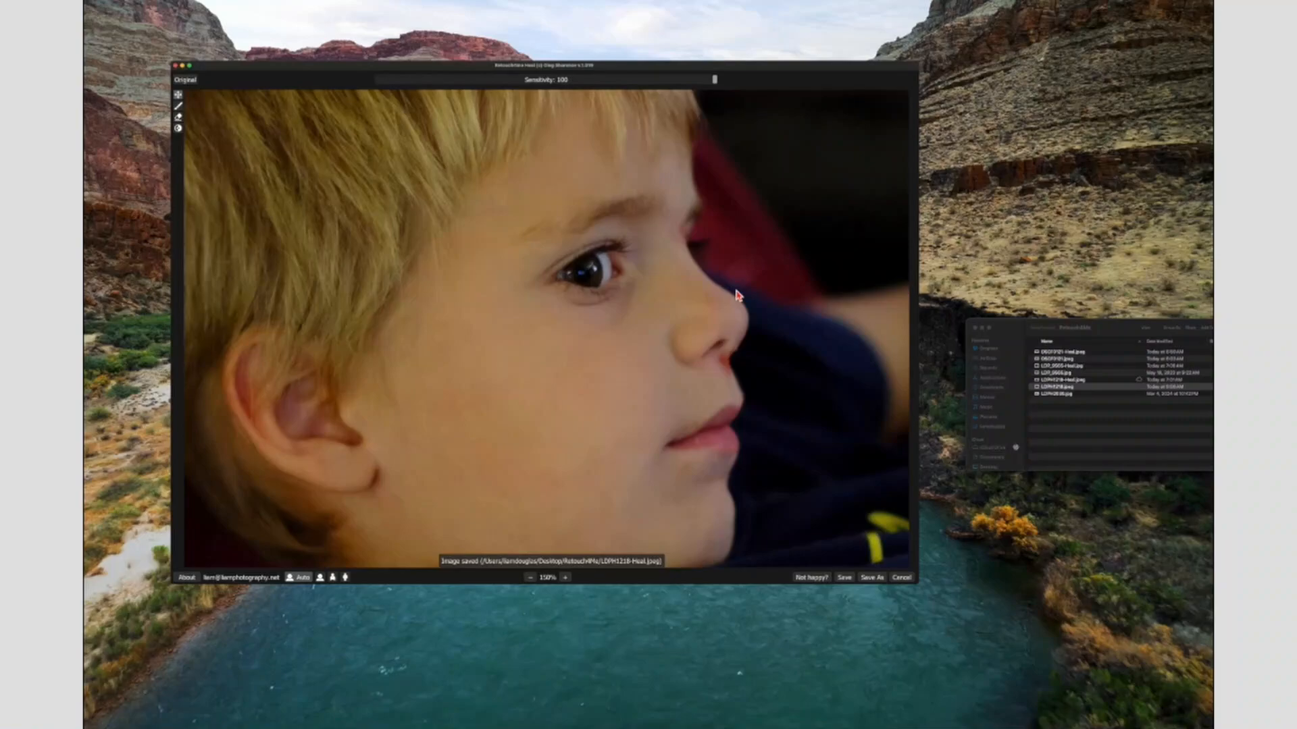
click(175, 66)
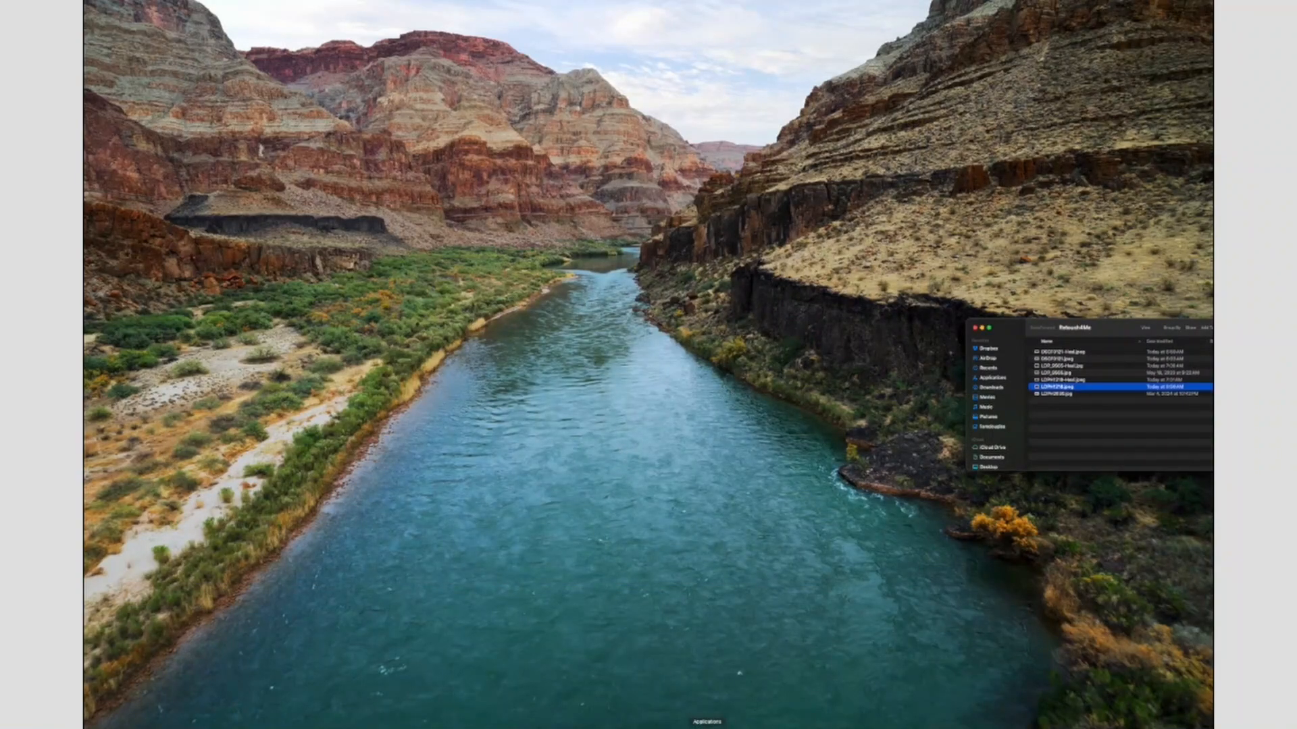
- Launch Retouch4me Clean Backdrop and load the man's healed portrait from the file list
click(707, 726)
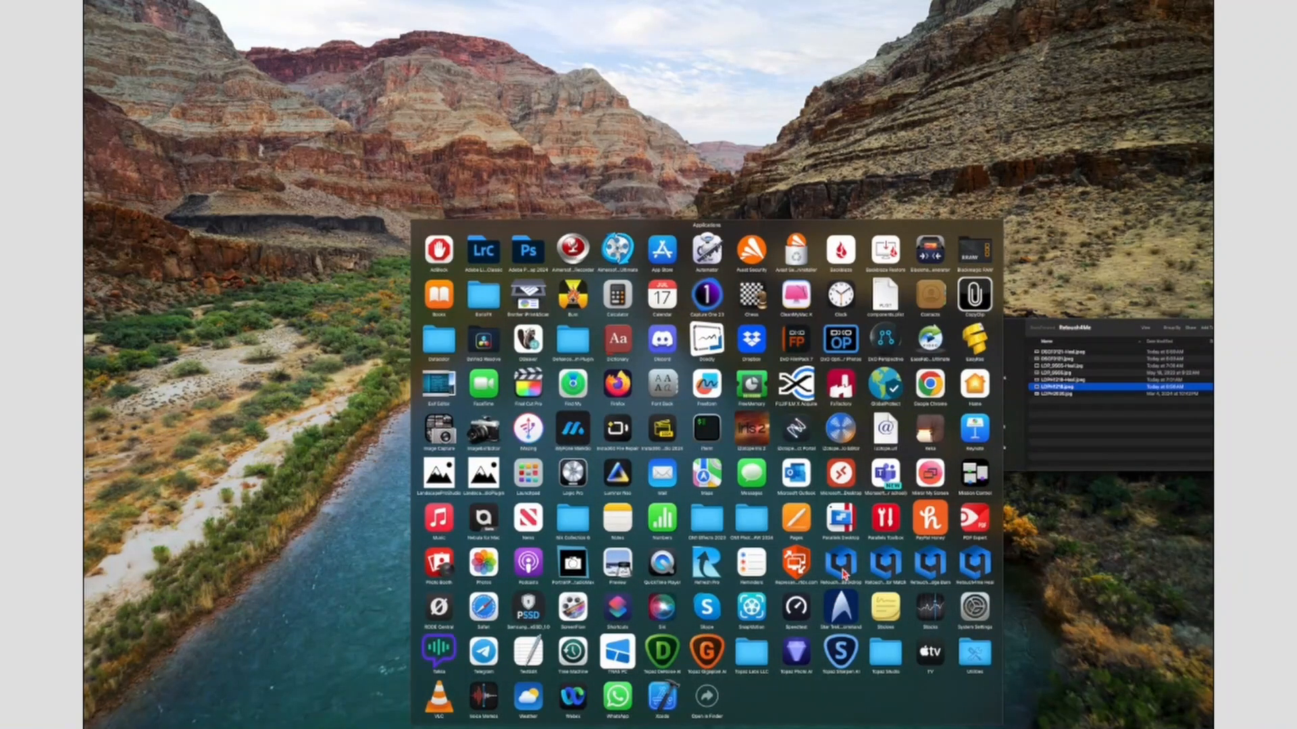
click(843, 567)
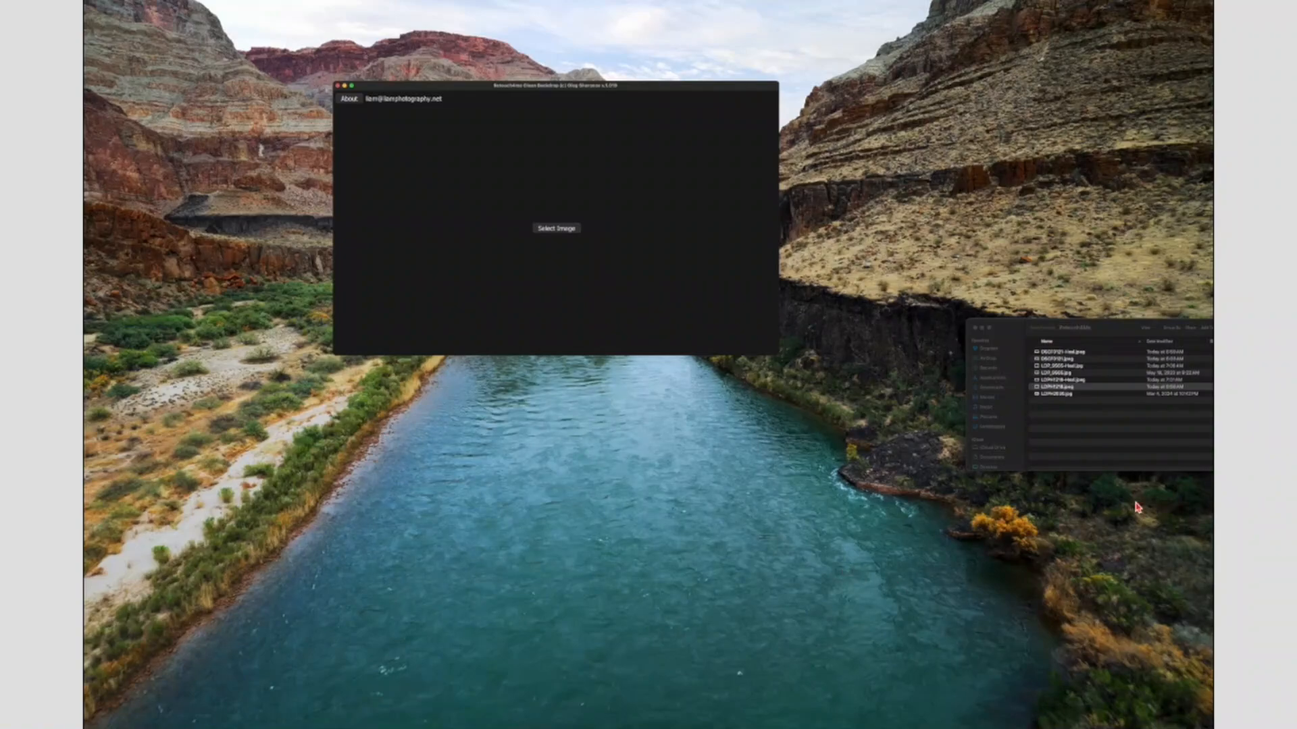
click(1065, 375)
click(1068, 369)
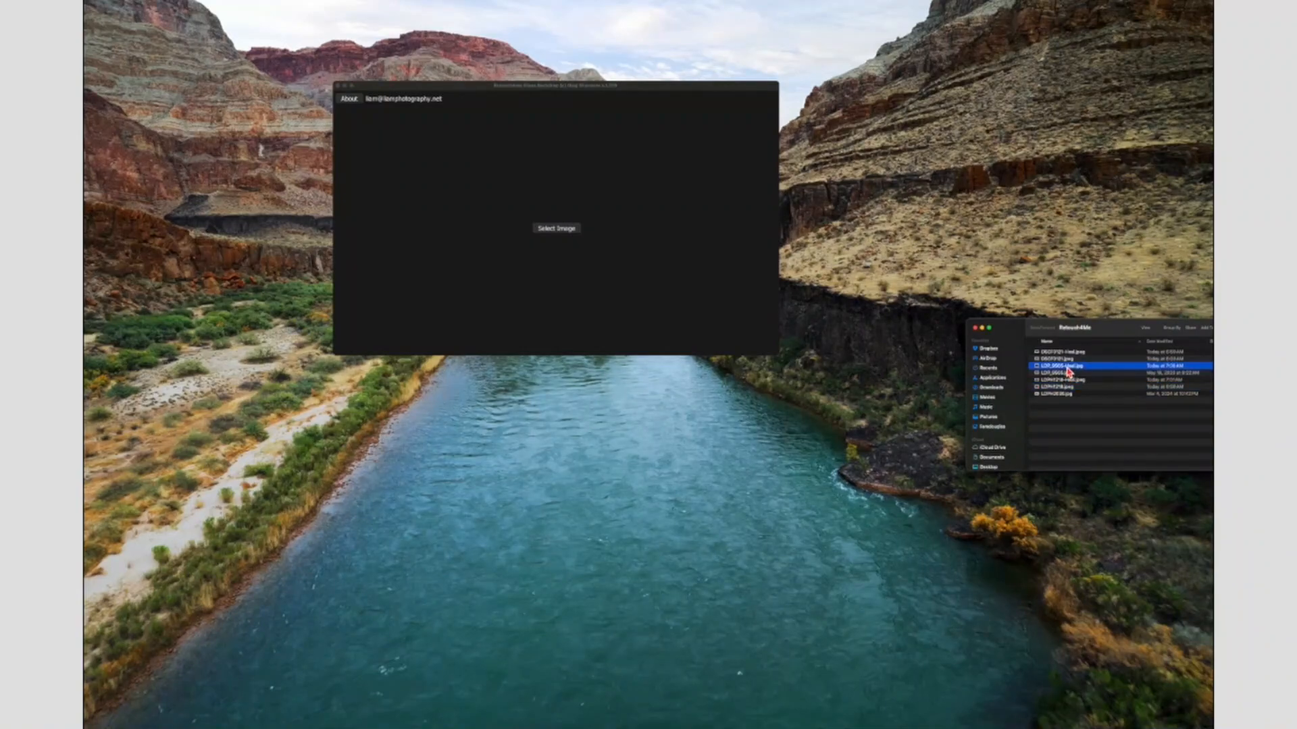
drag(1068, 370, 563, 238)
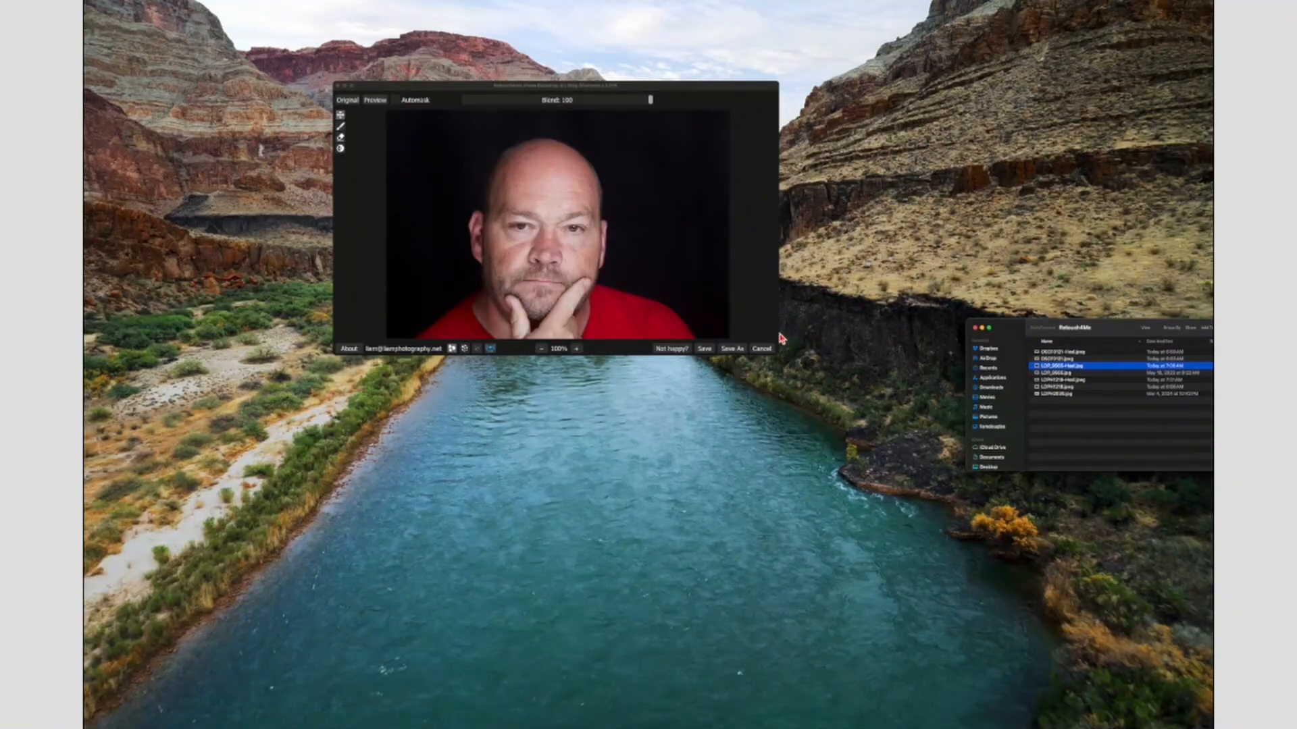
- Enlarge the window and examine the man's portrait and dark backdrop at 150% zoom, then return to 100%
click(772, 307)
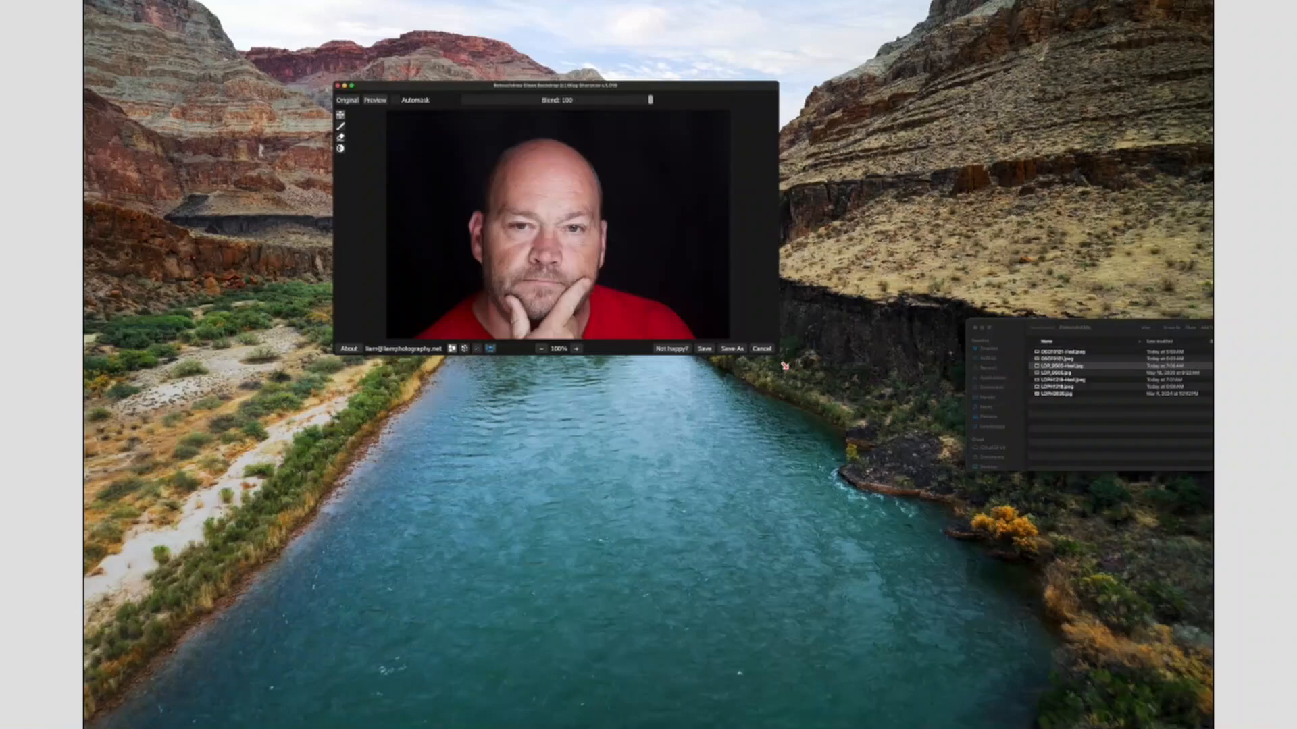
drag(784, 366, 932, 631)
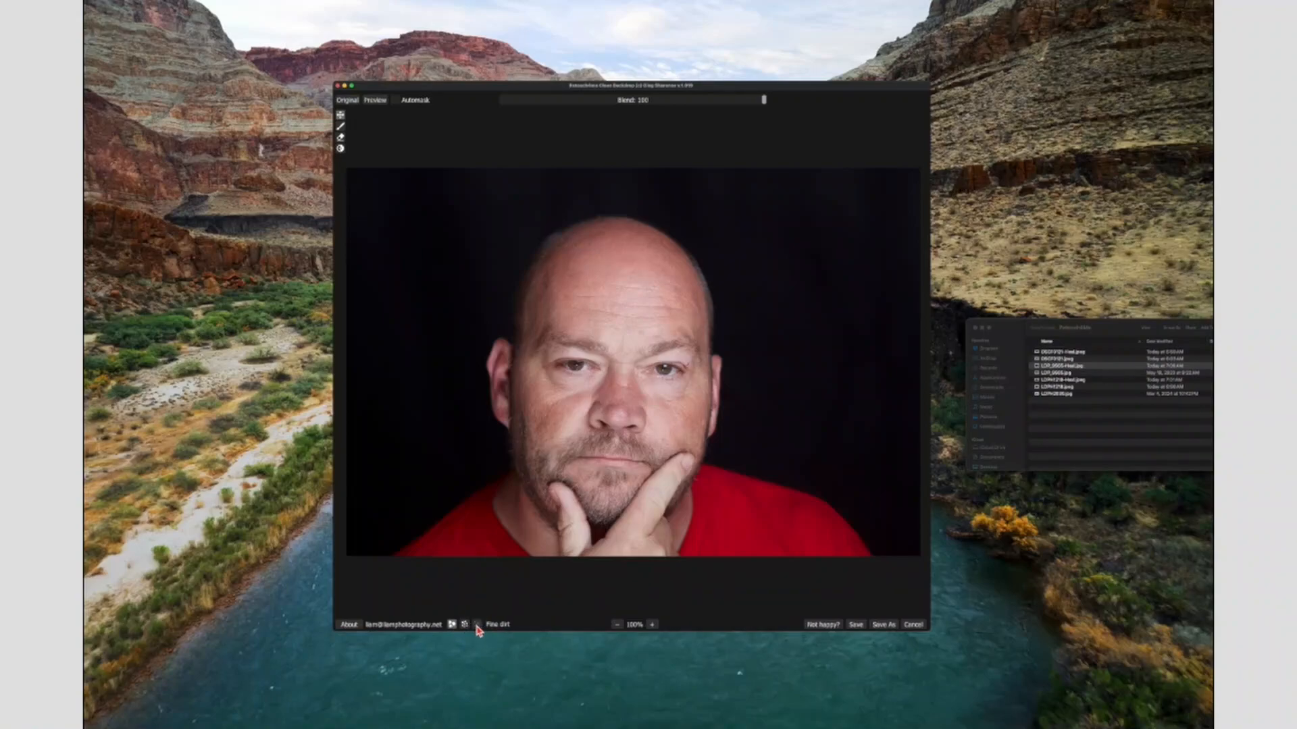
click(652, 625)
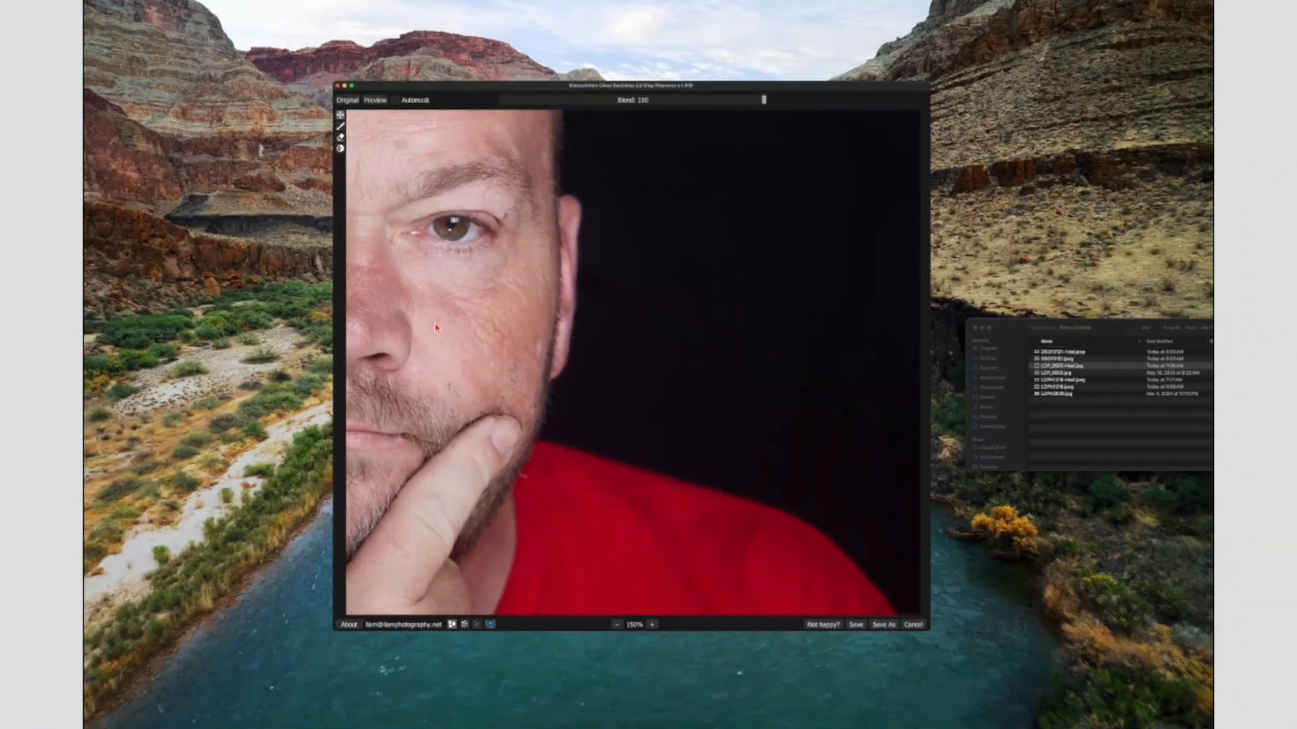
drag(435, 328, 342, 329)
drag(679, 228, 407, 325)
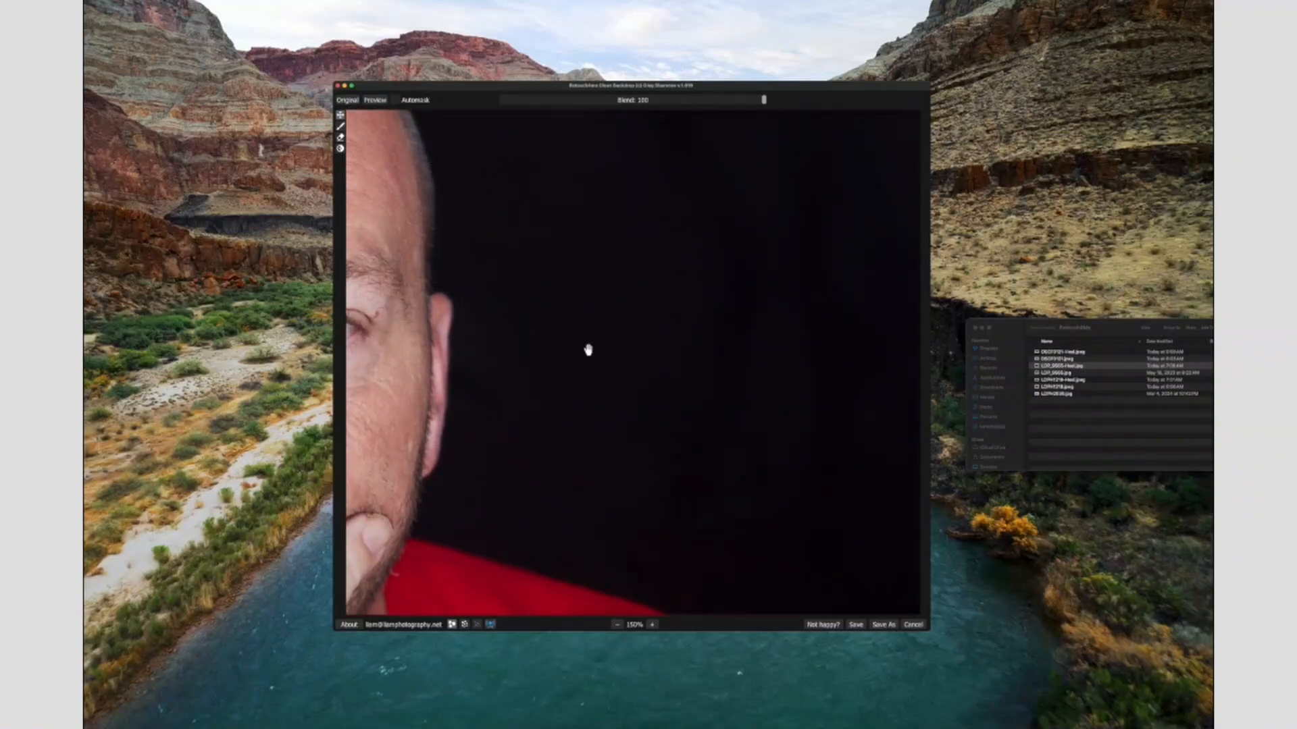
click(617, 626)
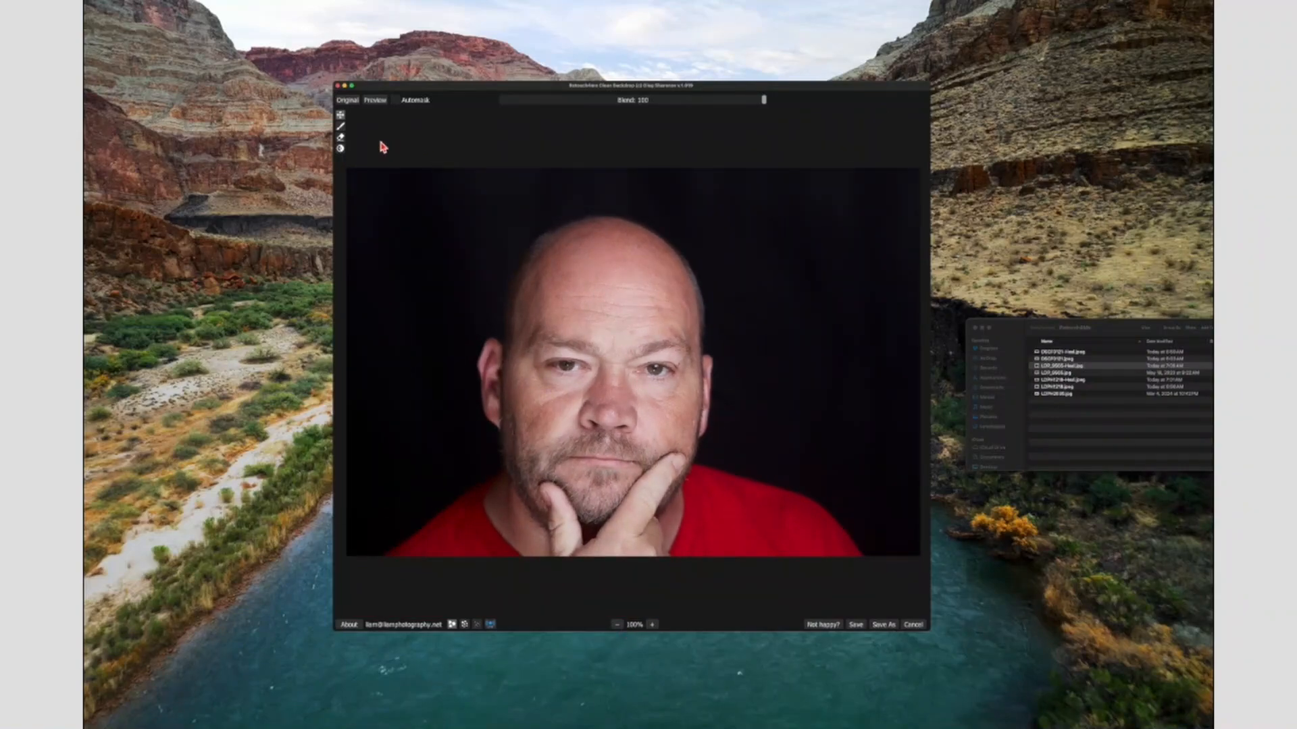
- Display the mask of the detected backdrop flaws and compare the cleaned backdrop with the original photo
click(340, 127)
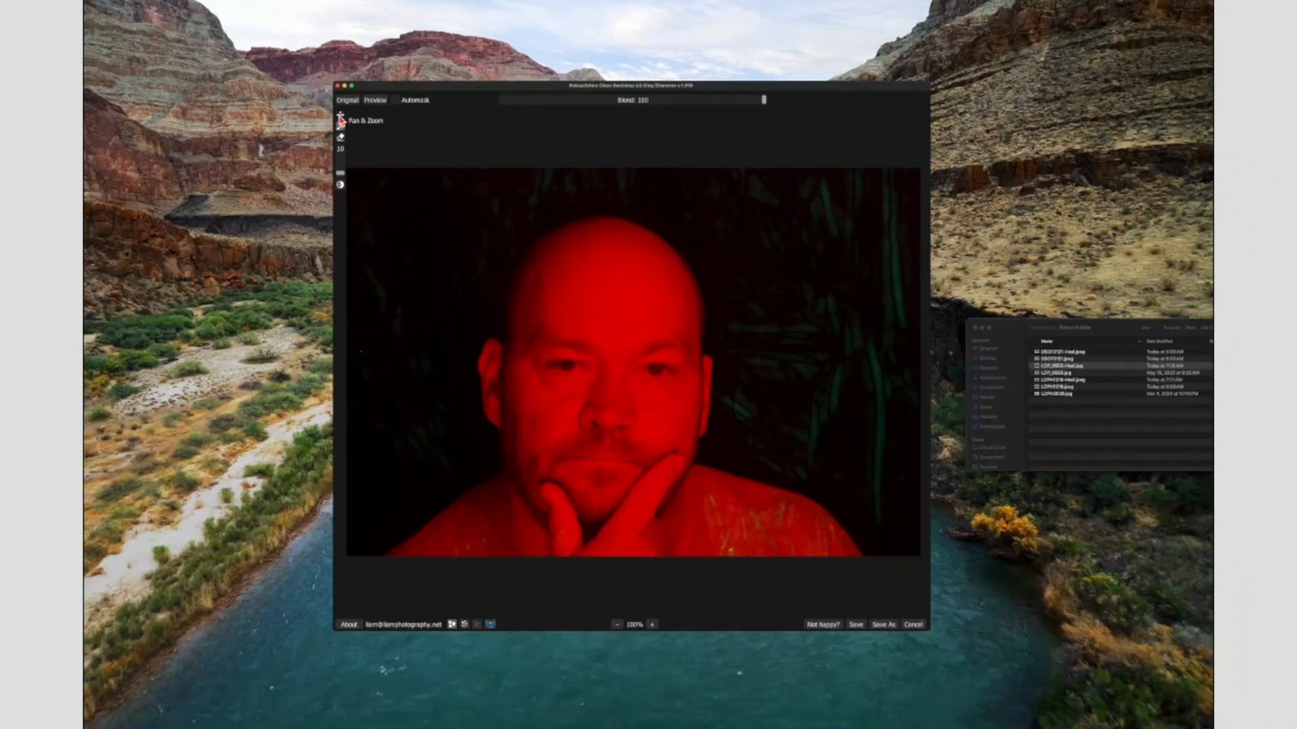
click(349, 101)
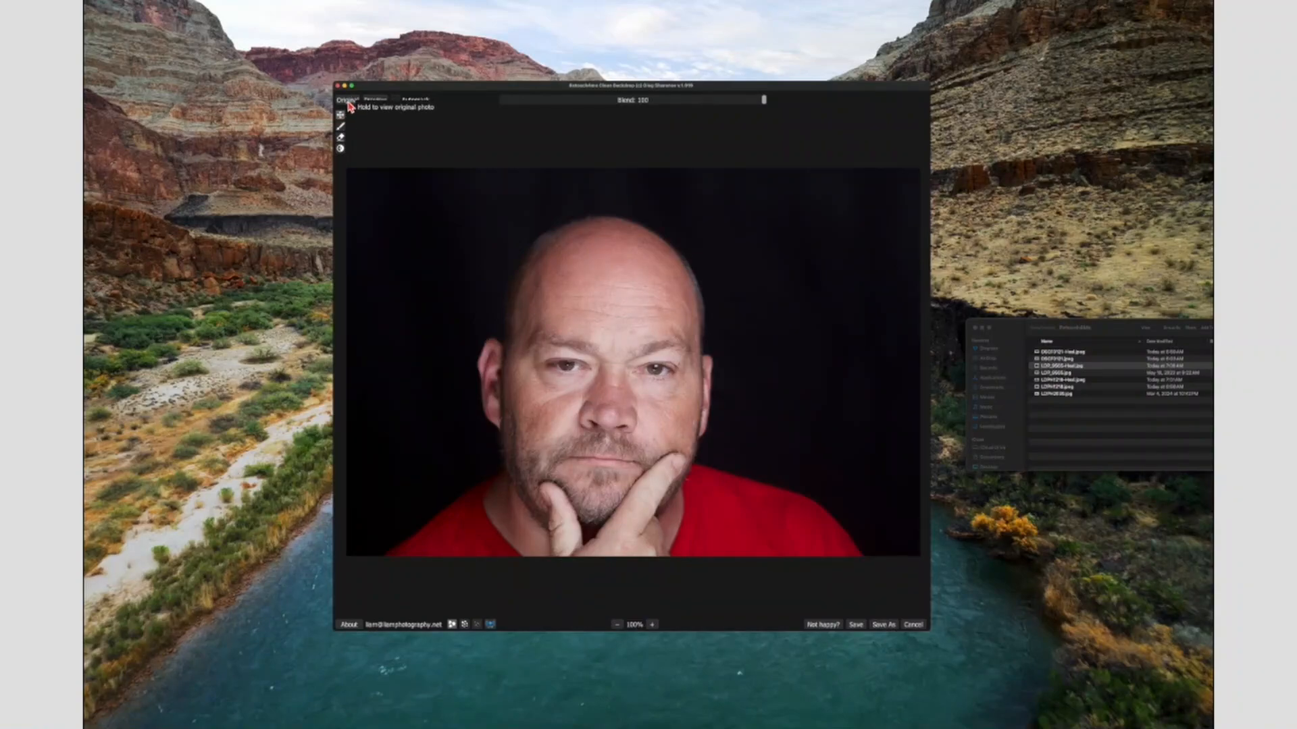
click(348, 101)
click(348, 101)
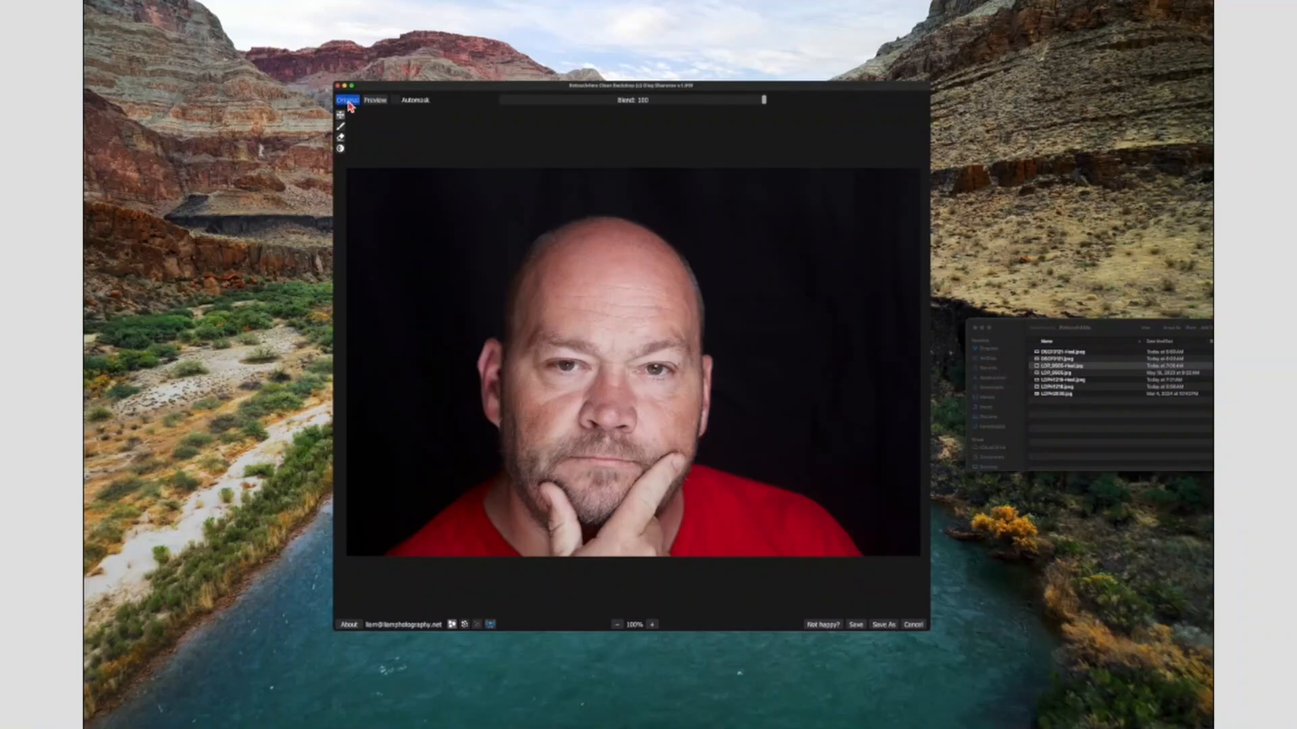
click(348, 101)
- Save the man's cleaned portrait as a copy with its file name ending in "-Heal+Backdrop"
drag(511, 92, 459, 63)
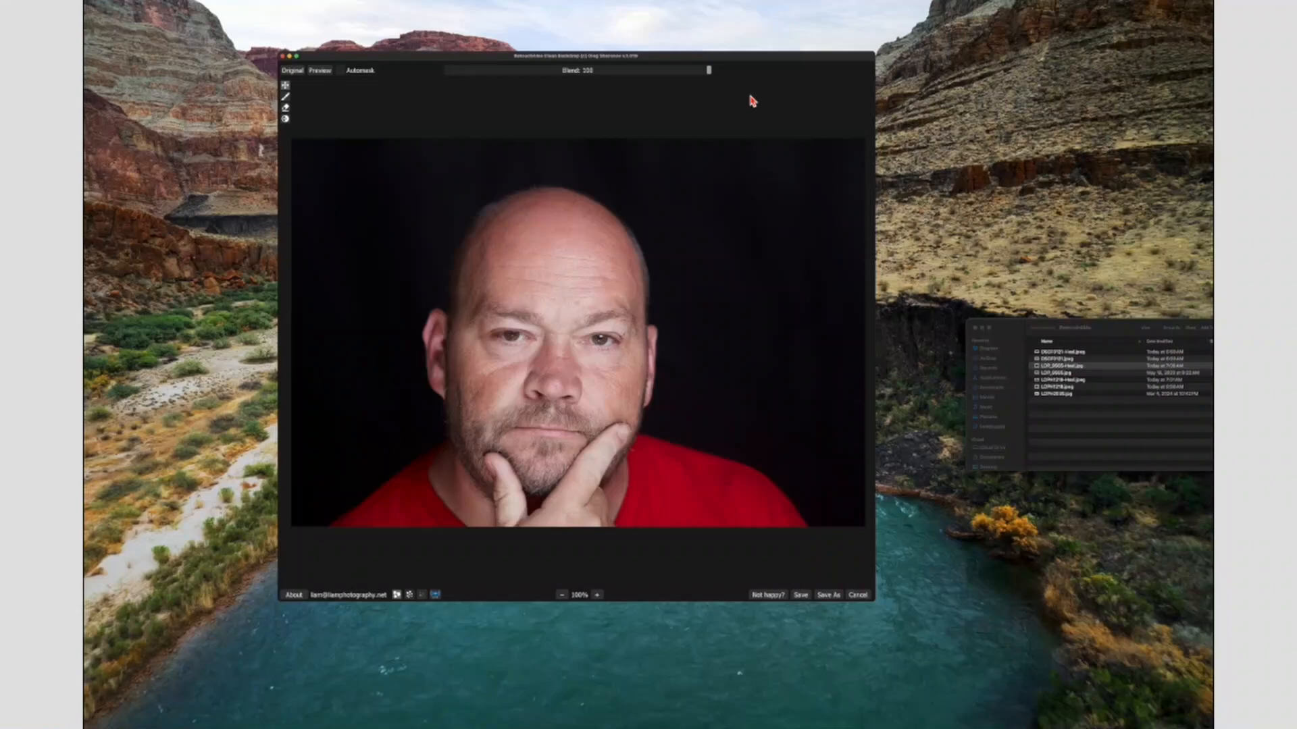
click(829, 598)
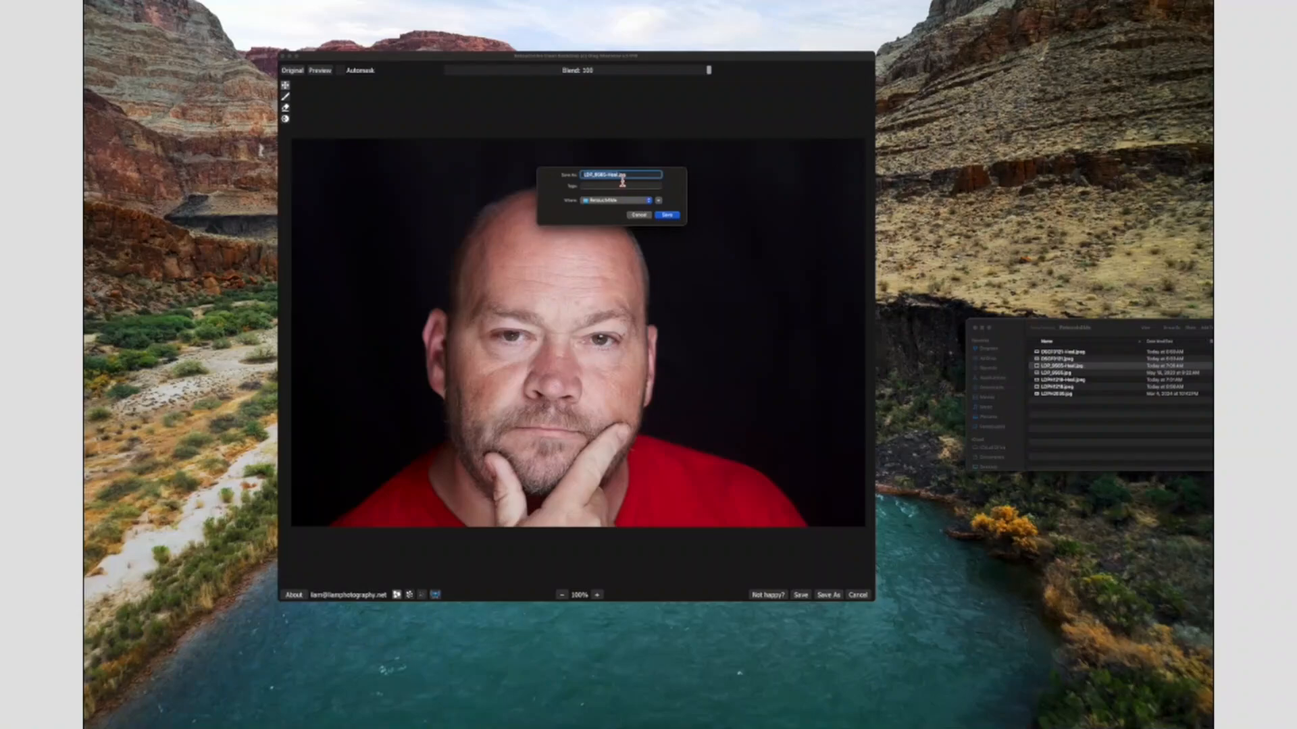
click(621, 177)
text(-1)
text(ackdrop)
click(667, 216)
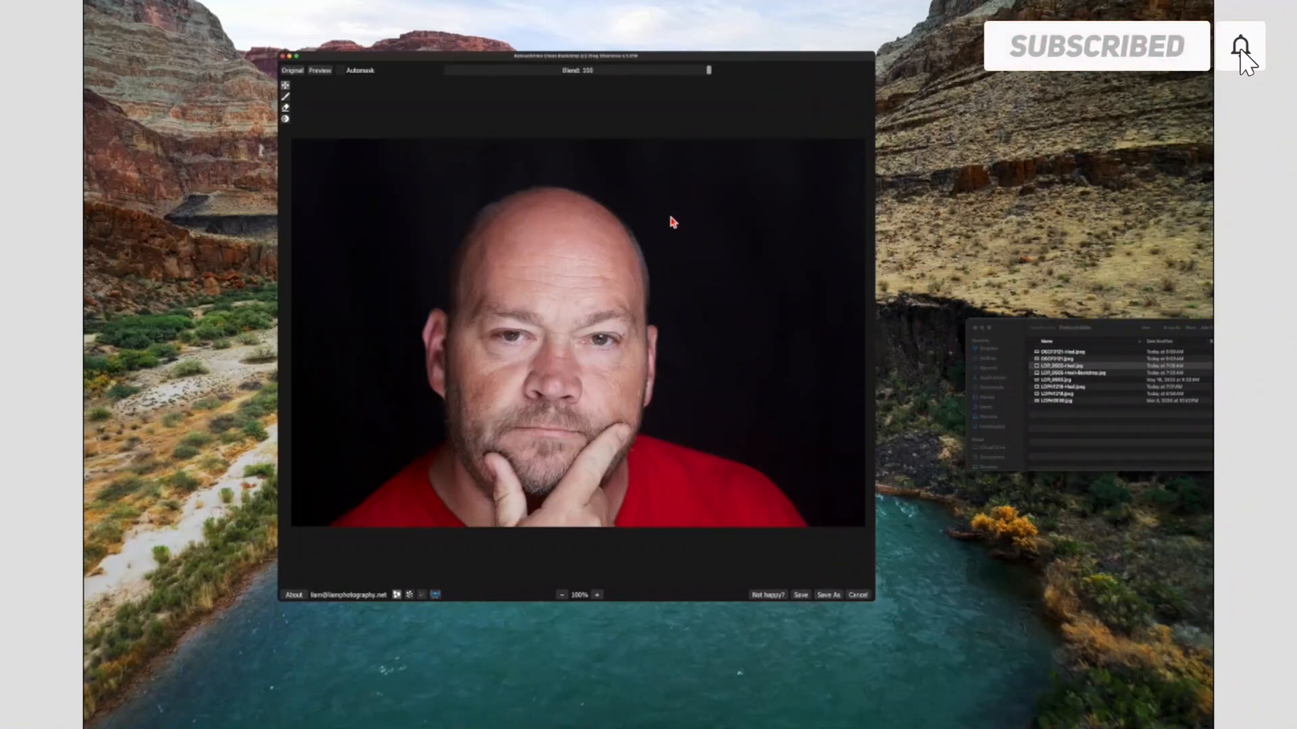
- Recheck the backdrop mask, compare the man's portrait with the original once more, and close Clean Backdrop
click(286, 98)
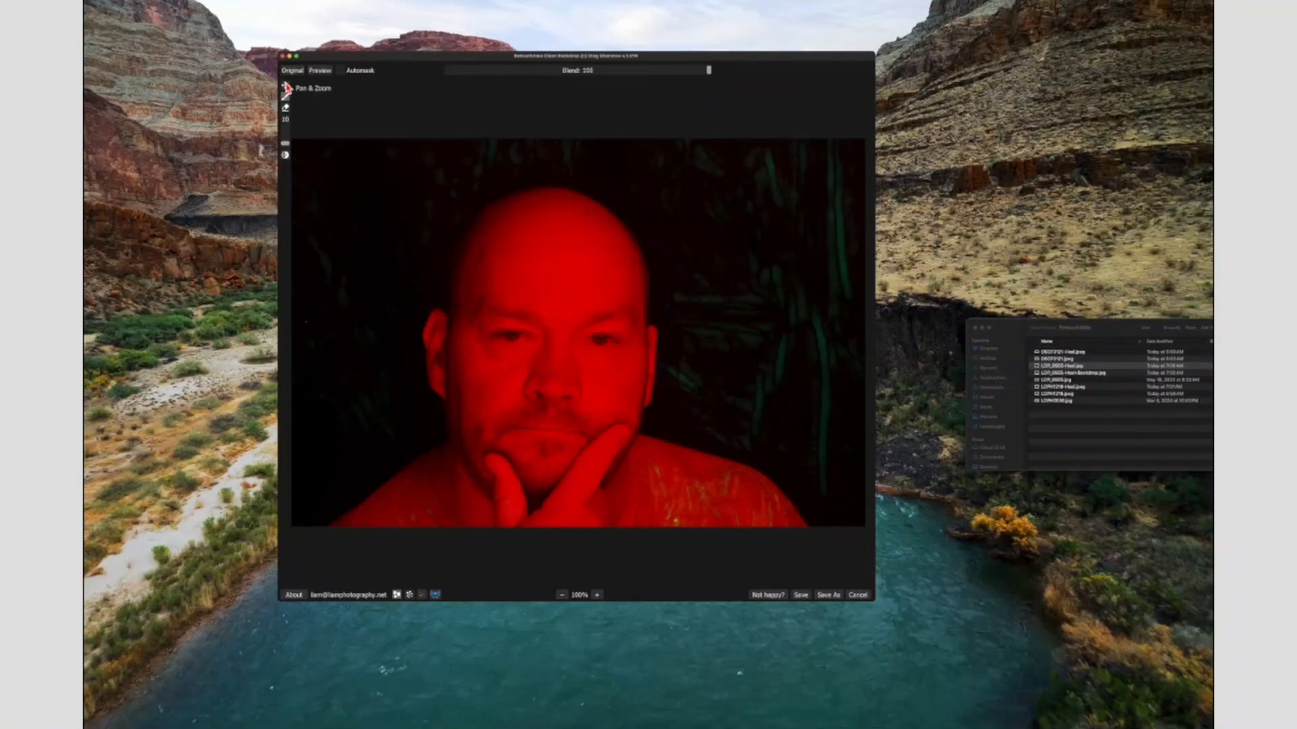
click(293, 73)
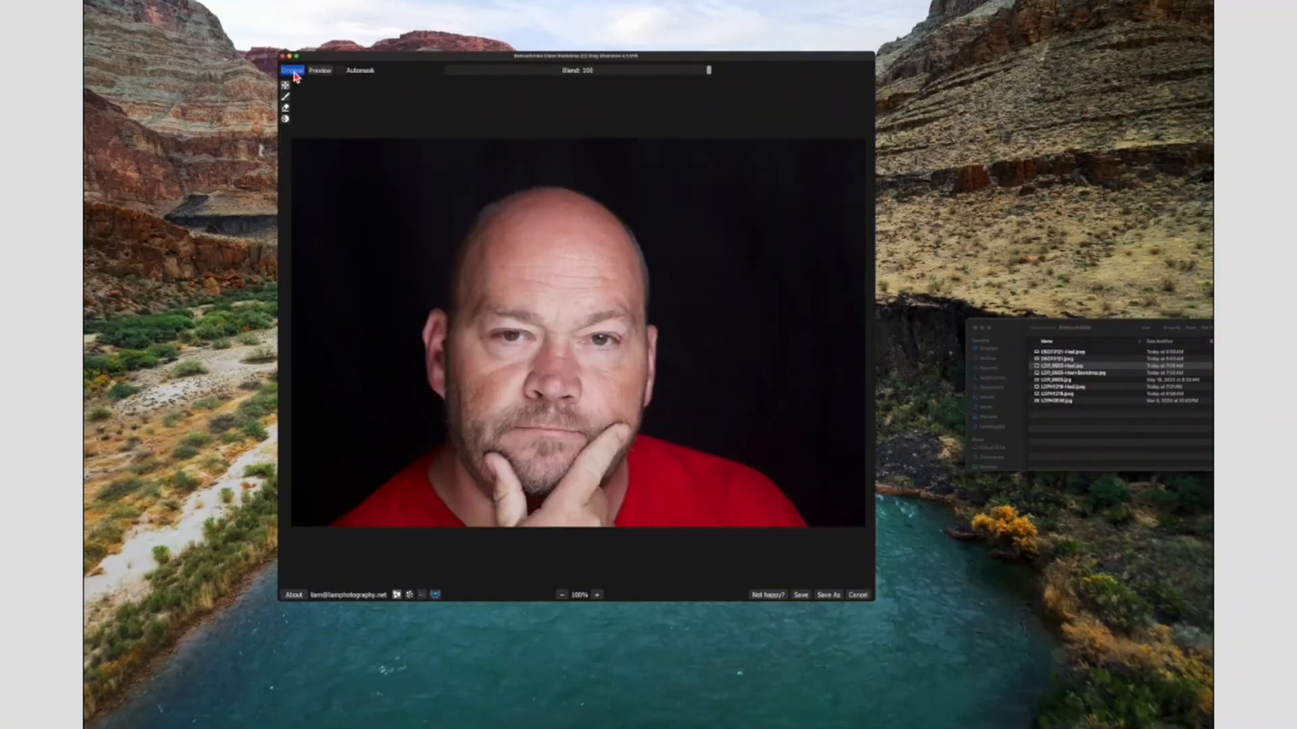
click(295, 77)
click(284, 56)
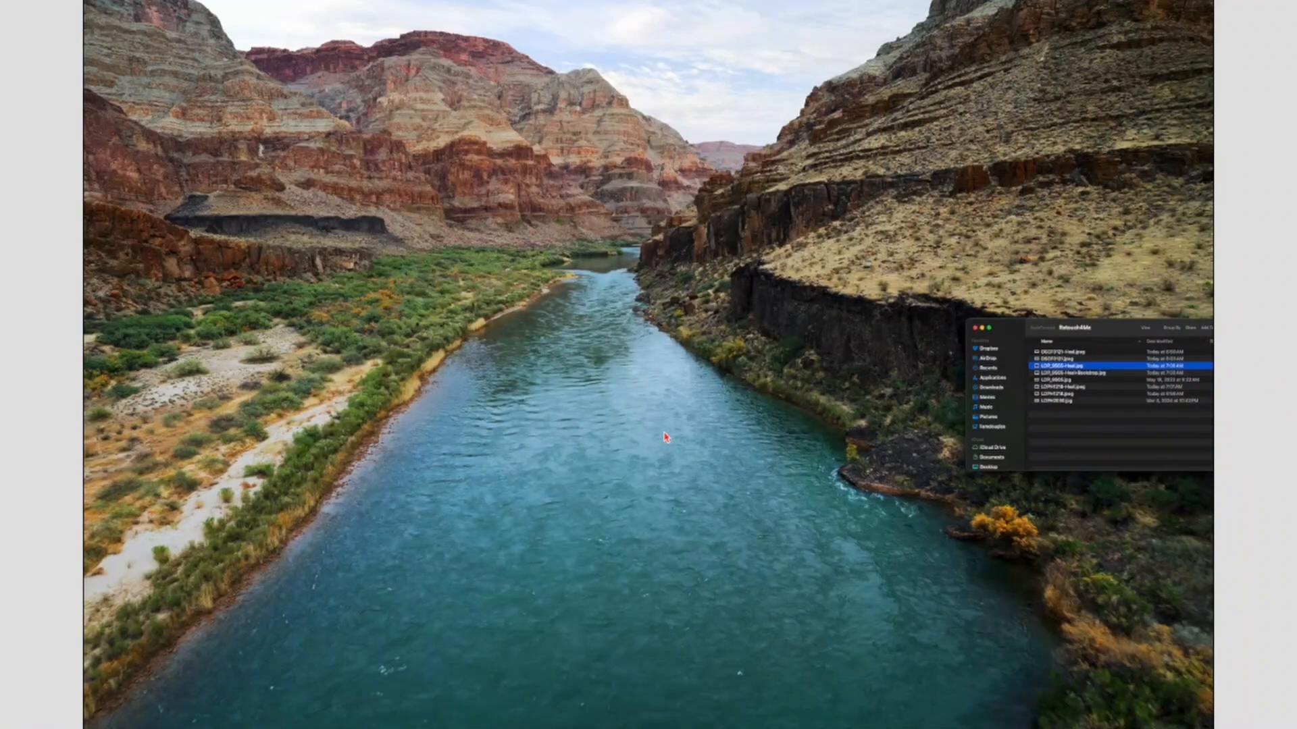
- Launch Retouch4me Dodge Burn and load the girl's healed photo, DSCF0121-Heal.jpeg
click(706, 723)
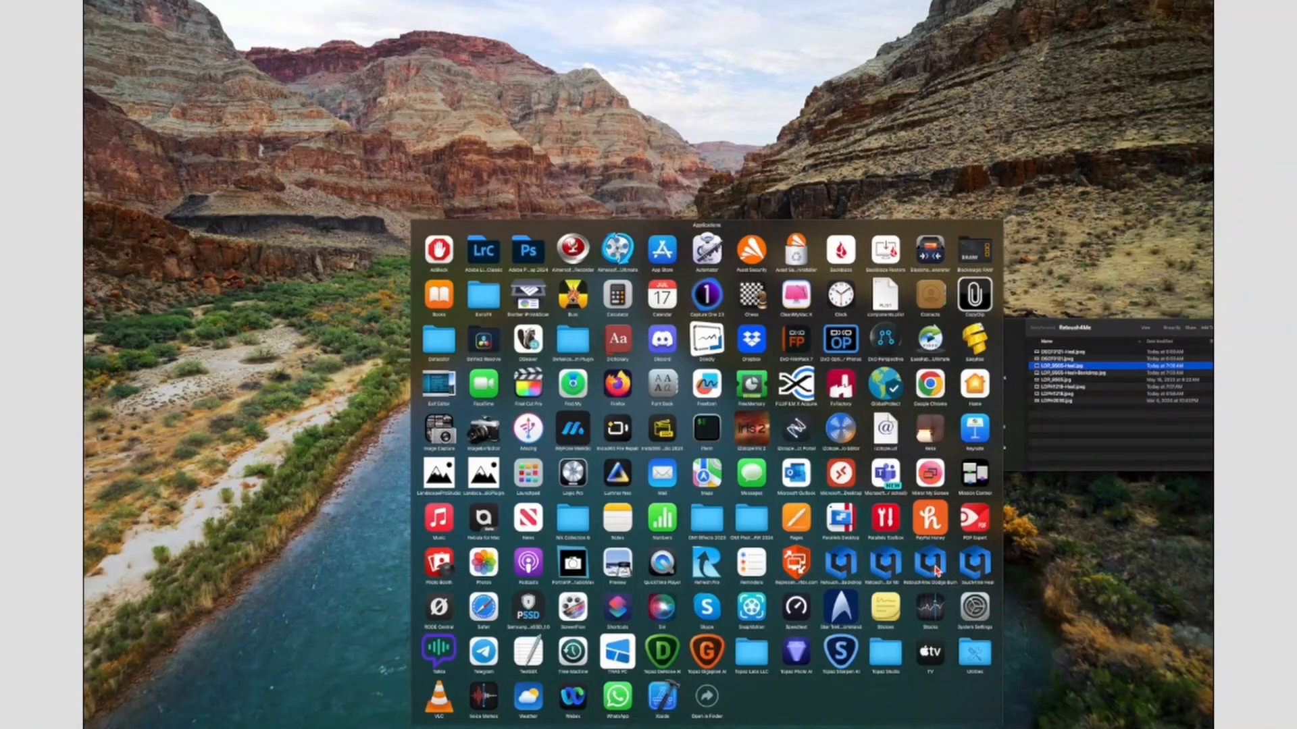
click(936, 570)
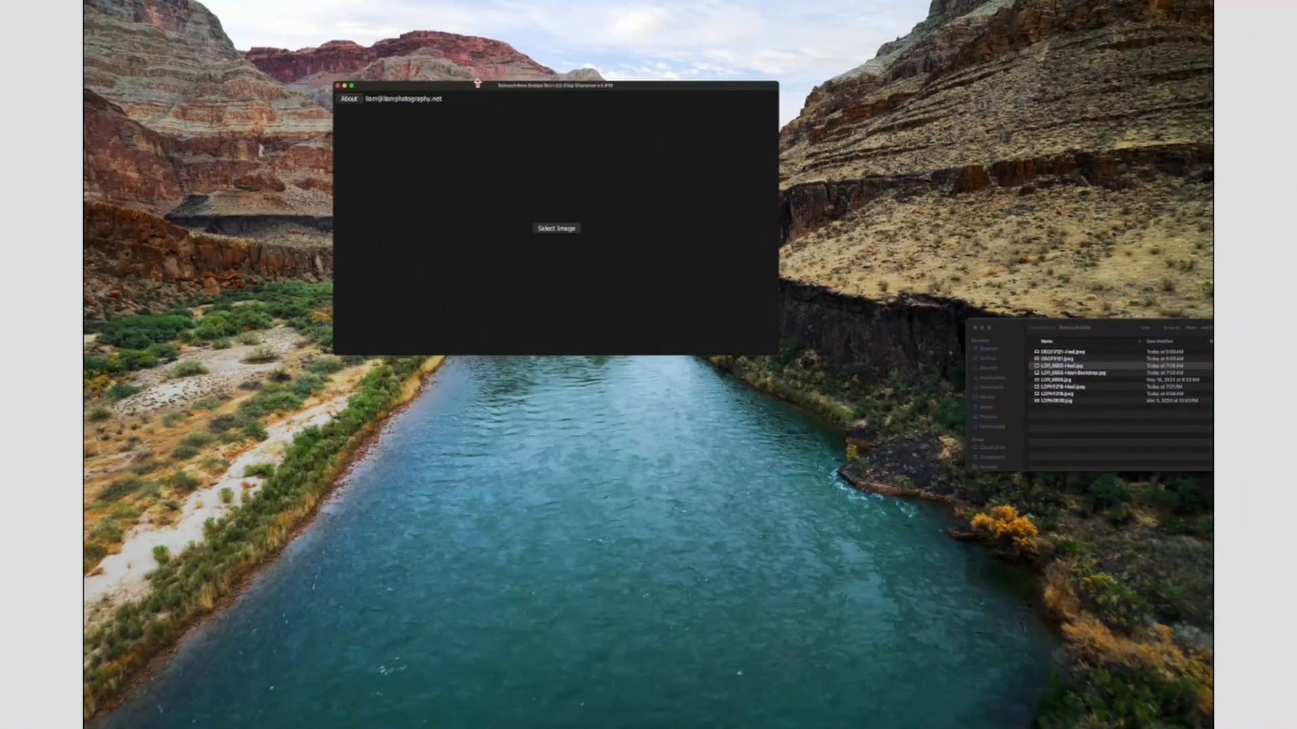
drag(477, 82, 508, 224)
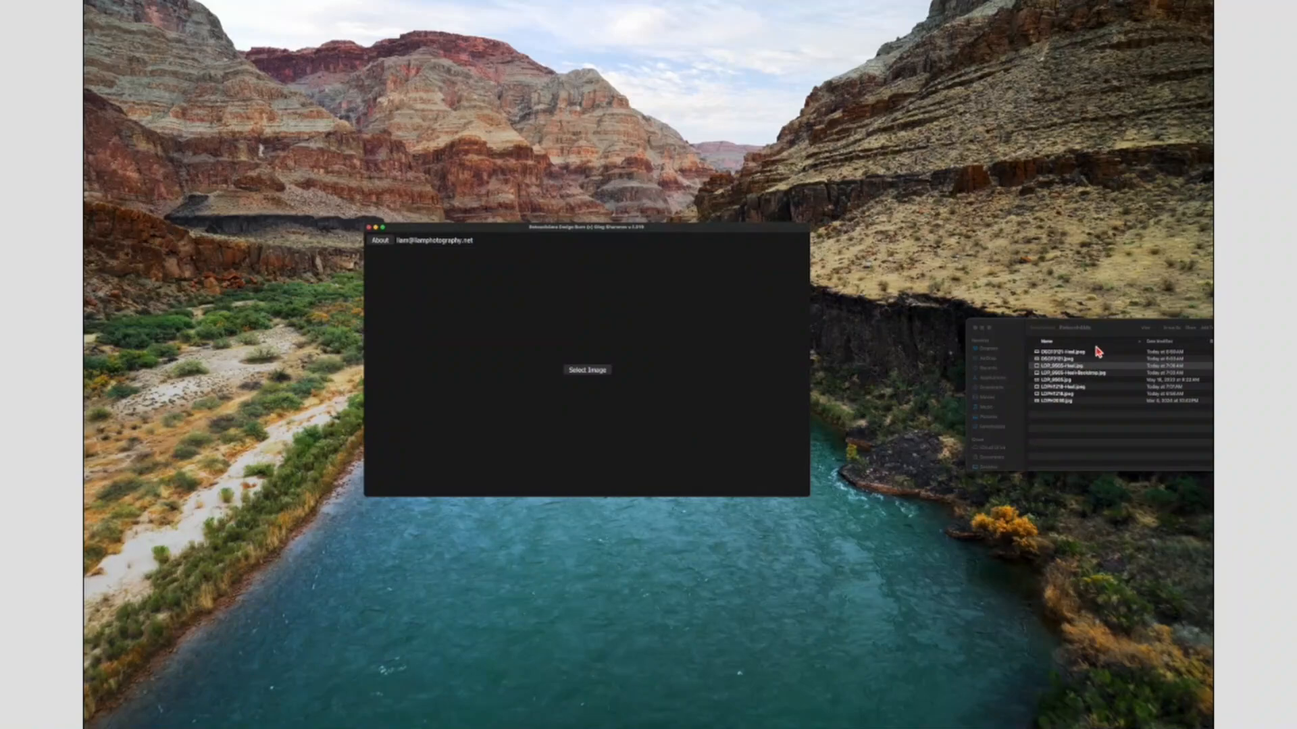
click(1061, 355)
drag(1060, 354, 586, 376)
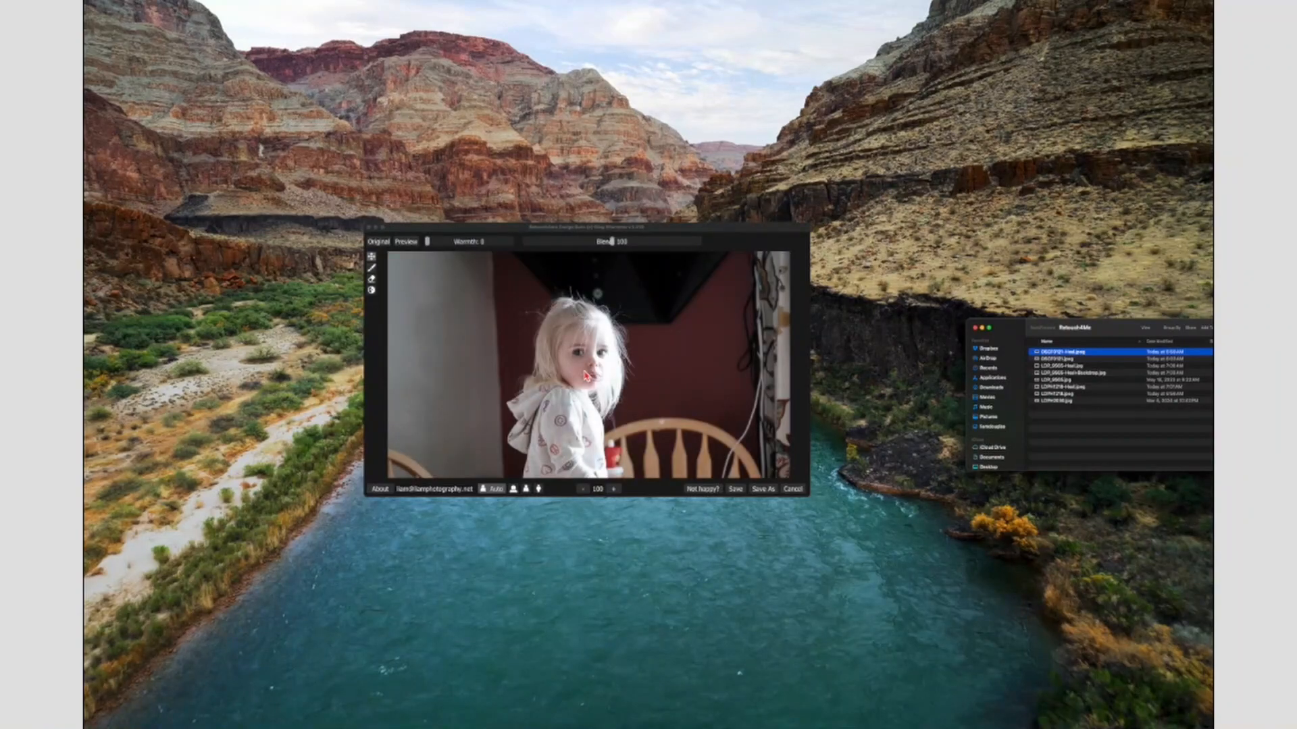
- Enlarge the window and examine the girl's face at 150% zoom, then return to 100%
click(617, 491)
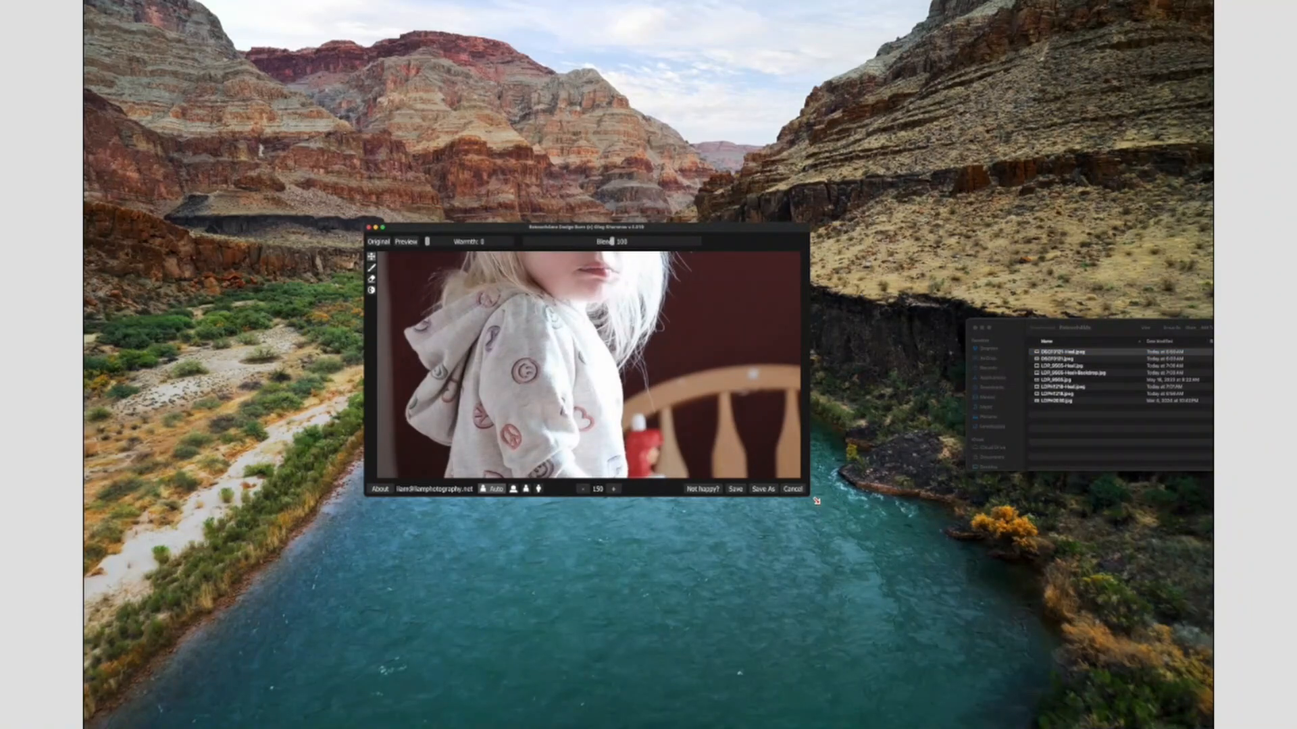
mouse_move(815, 501)
mouse_down()
mouse_move(927, 696)
mouse_move(918, 709)
mouse_up()
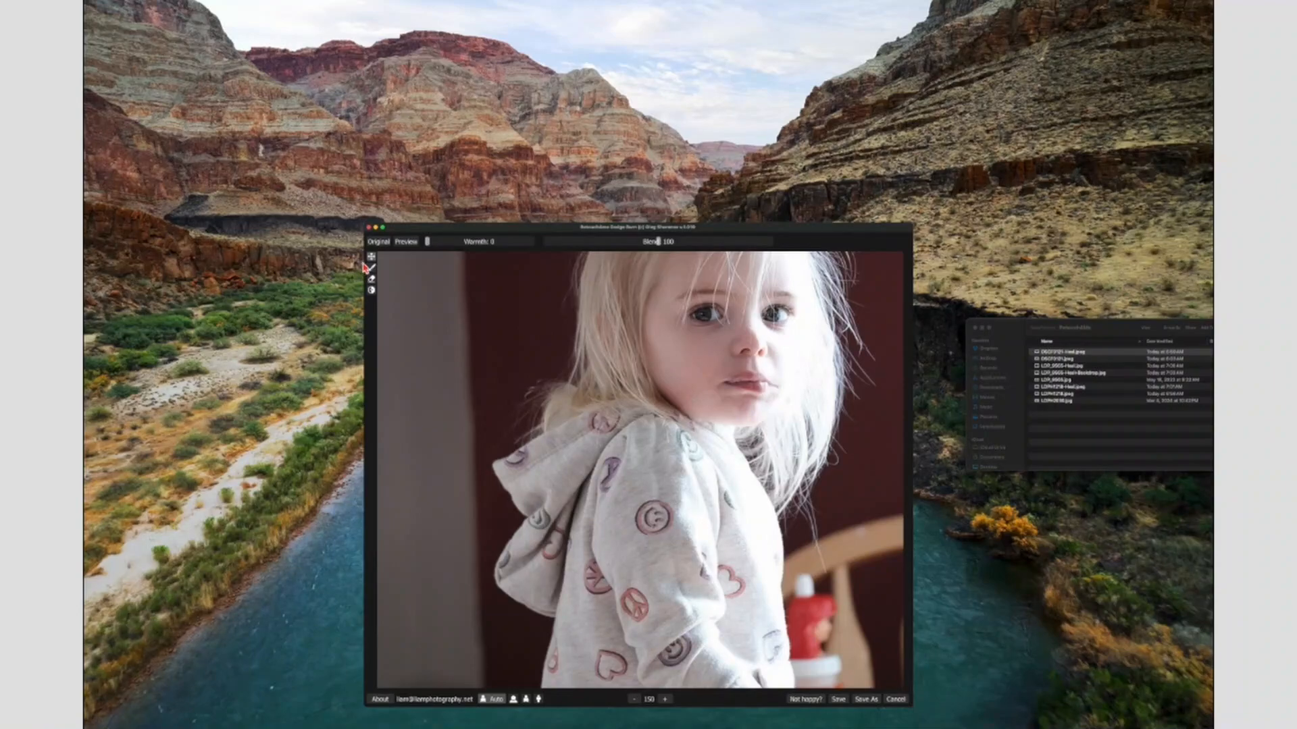
drag(655, 325, 591, 439)
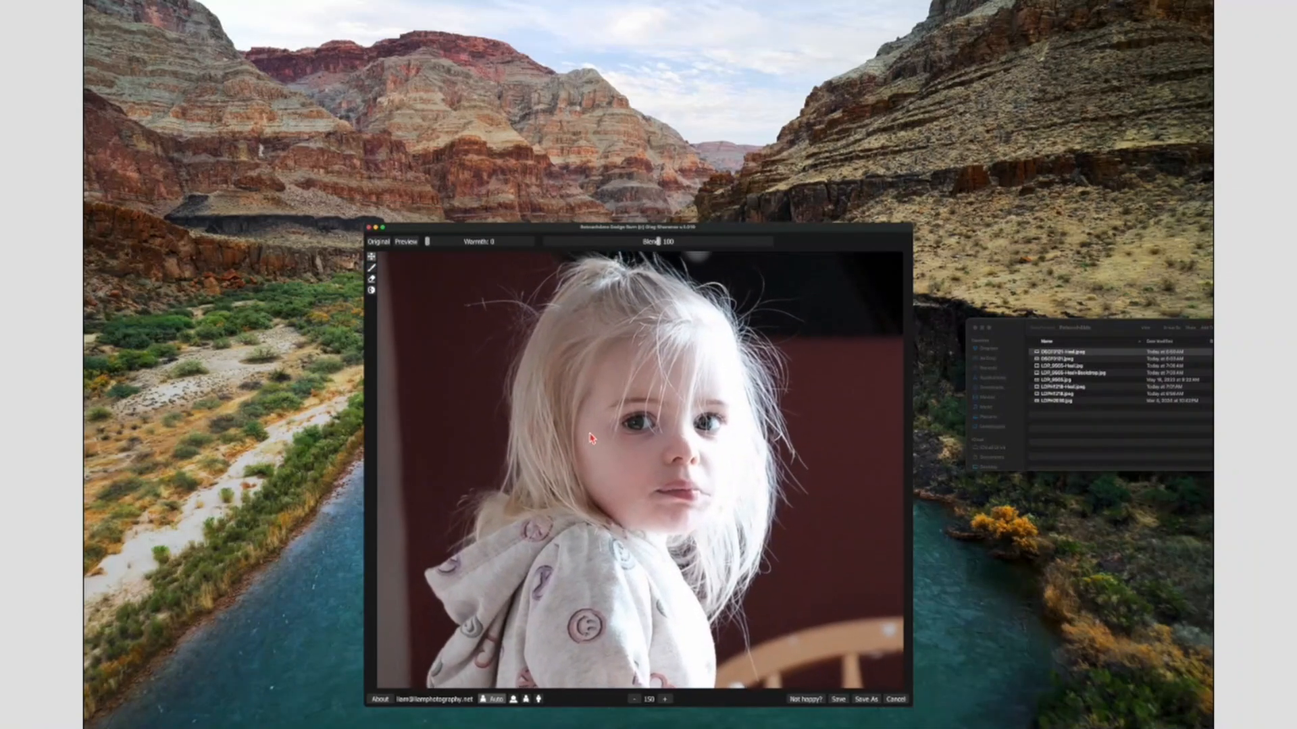
click(635, 700)
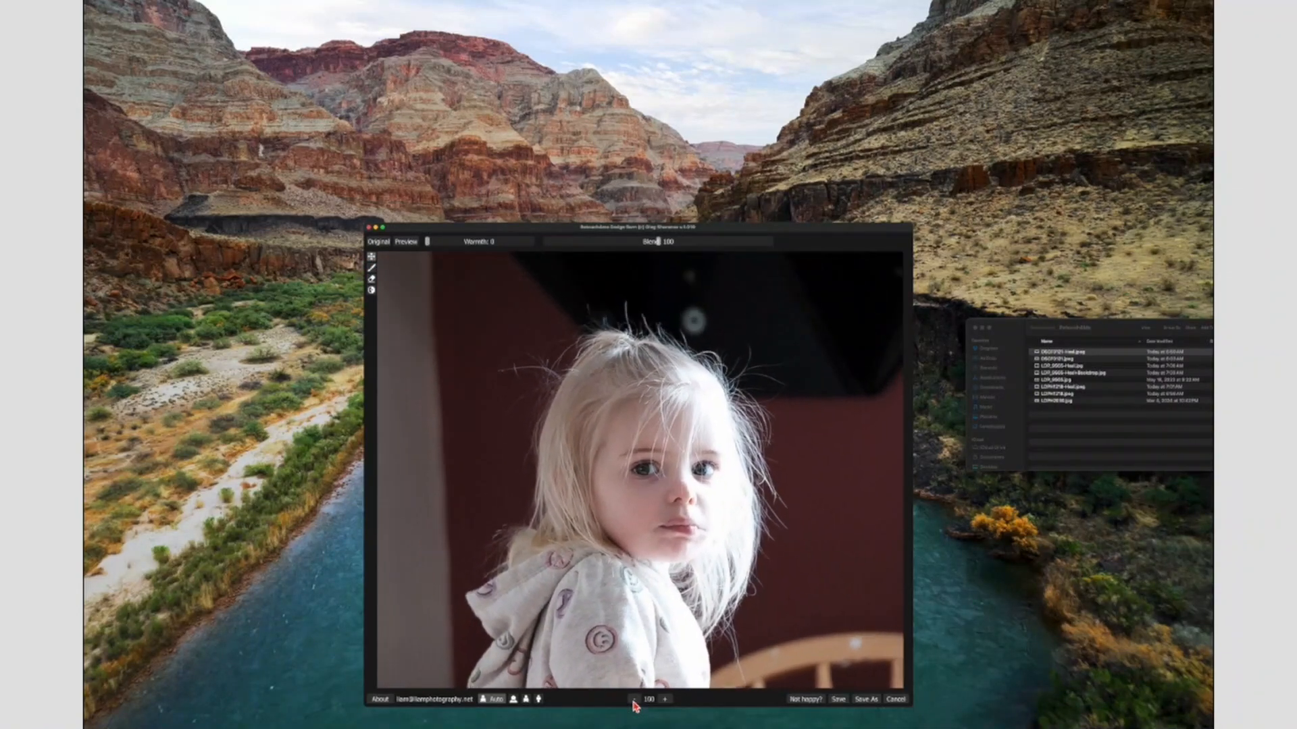
- Display the dodge and burn mask on the girl's photo, hide it, and repeatedly compare the result with the original
click(372, 272)
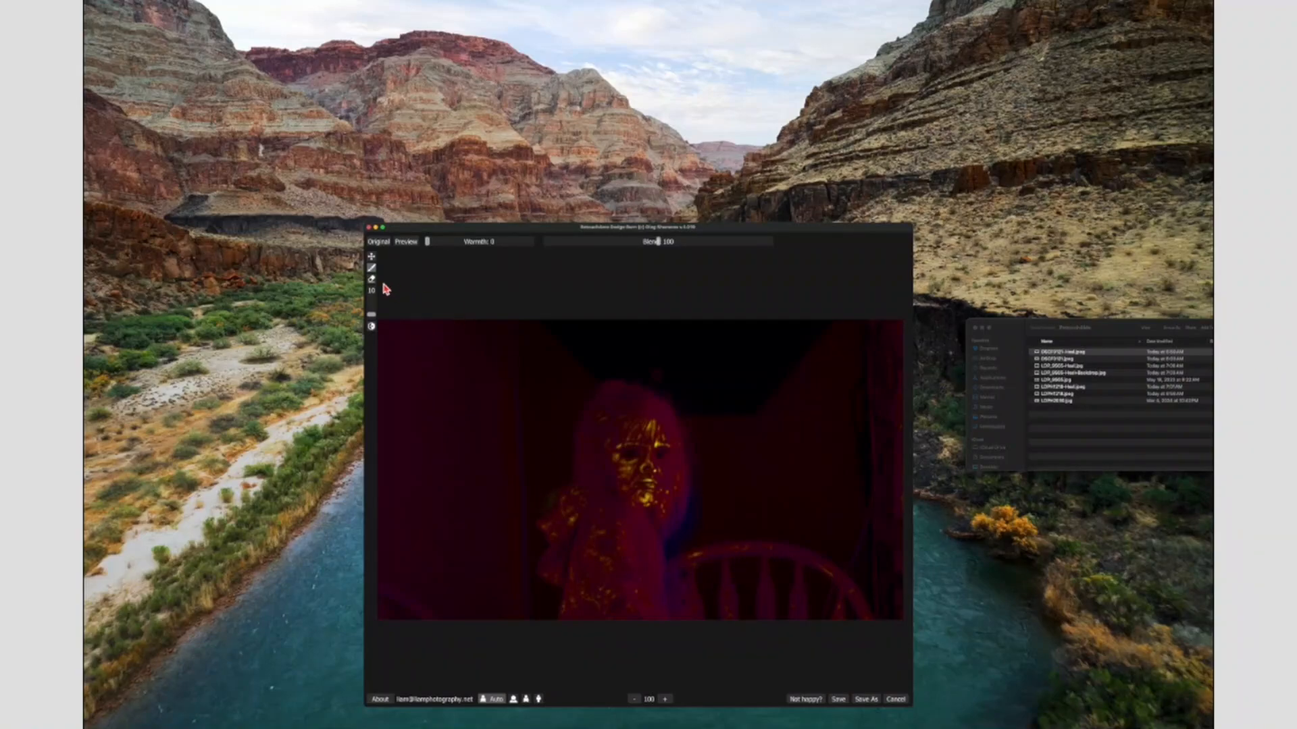
click(371, 257)
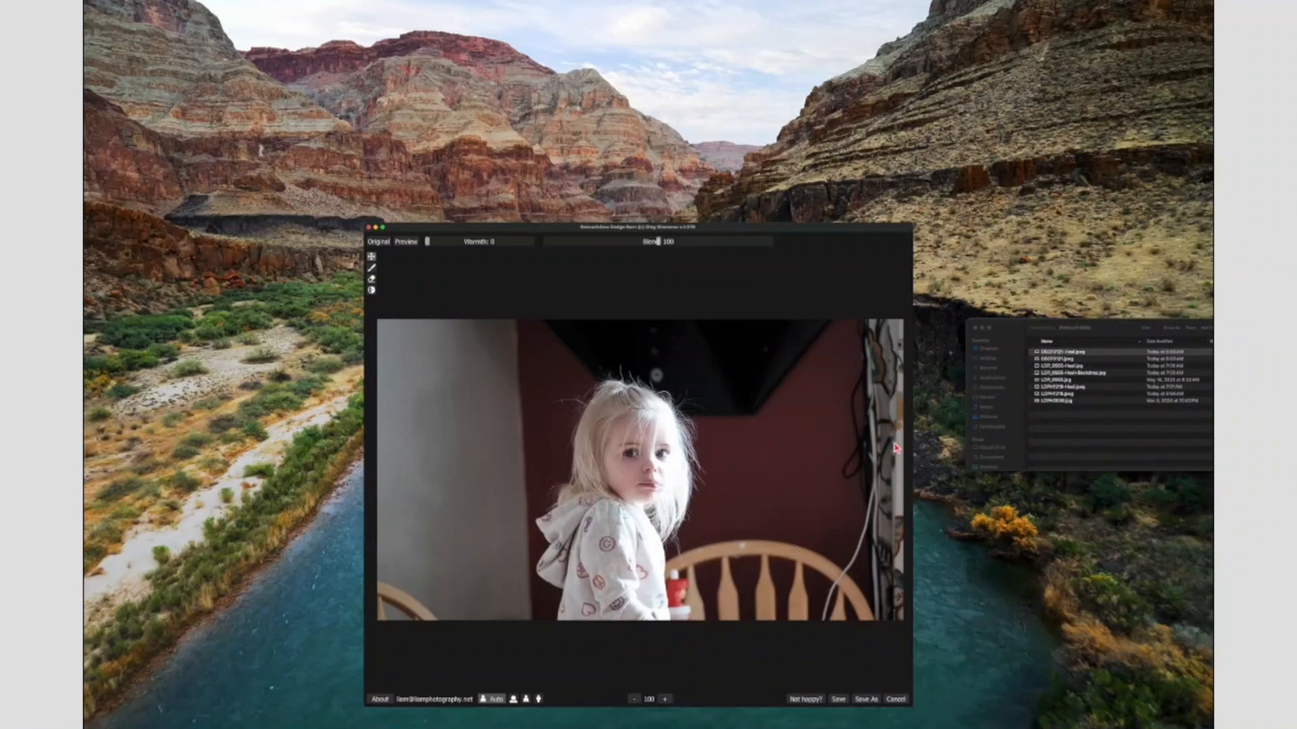
click(377, 244)
click(377, 245)
click(377, 245)
click(377, 245)
click(377, 244)
- Keep warmth at 0 and blend at 100, and switch the subject detection from Auto to the first portrait-size option
mouse_move(428, 245)
mouse_down()
mouse_move(544, 250)
mouse_move(419, 249)
mouse_up()
mouse_move(663, 248)
mouse_down()
mouse_move(778, 246)
mouse_move(539, 250)
mouse_move(768, 264)
mouse_move(663, 248)
mouse_up()
click(515, 702)
- Save the girl's retouched photo as a copy named DSCF0121-Heal+Dodge&Burn.jpeg
click(868, 701)
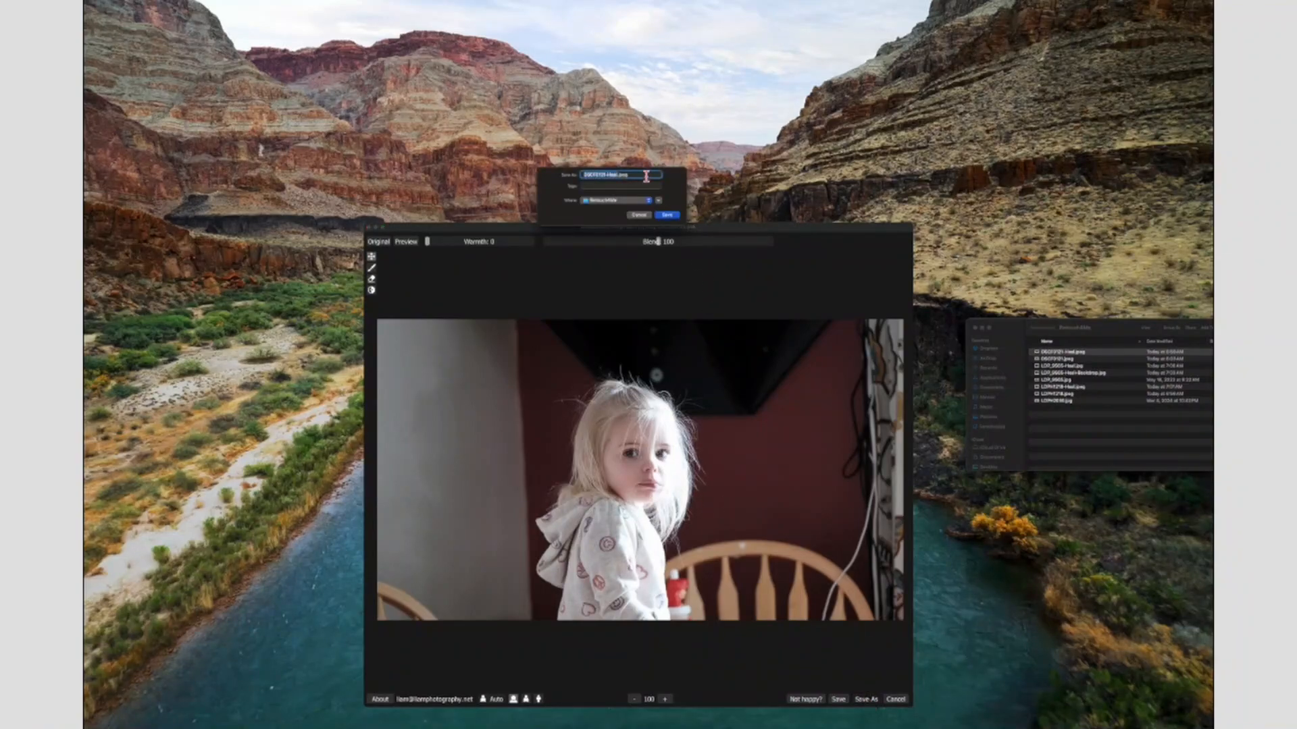
click(621, 177)
text(Ba)
text(Burn)
click(668, 216)
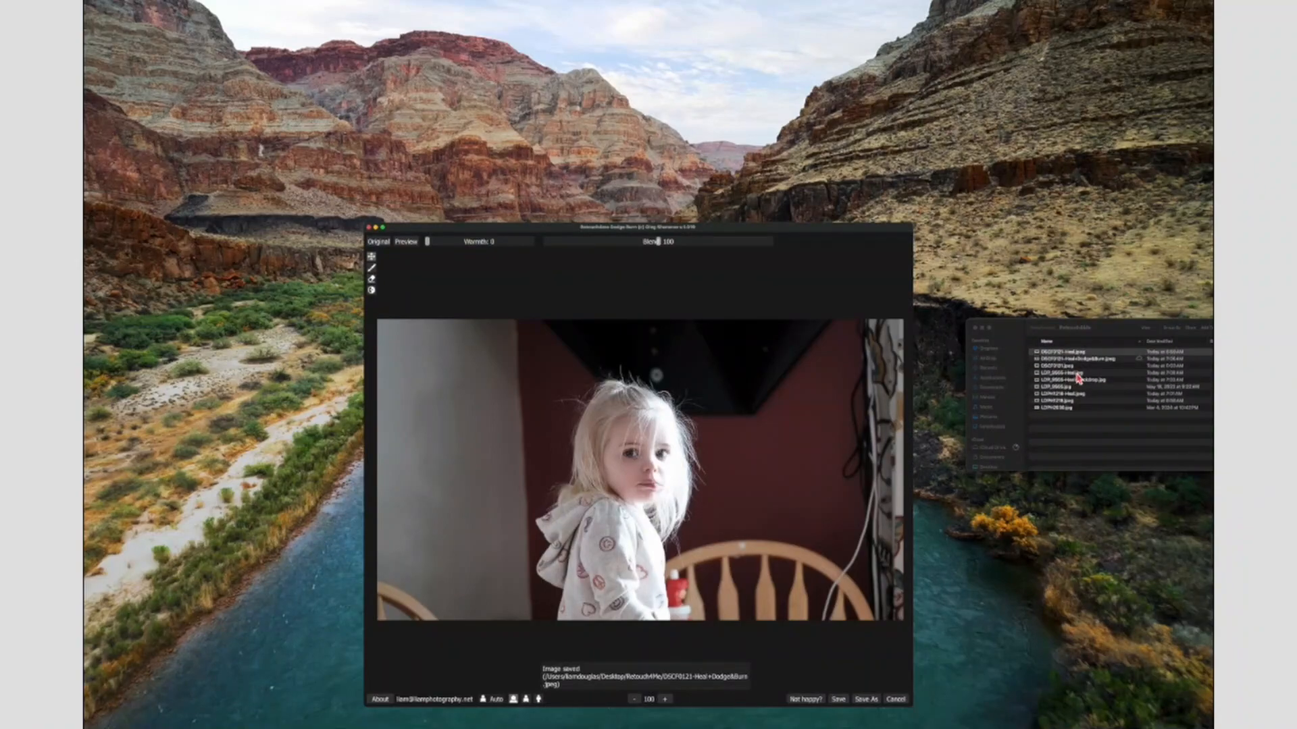
- Close the girl's photo and load LDPH1218-Heal.jpeg from the Retouch4Me folder into Dodge Burn
click(1075, 408)
click(1070, 394)
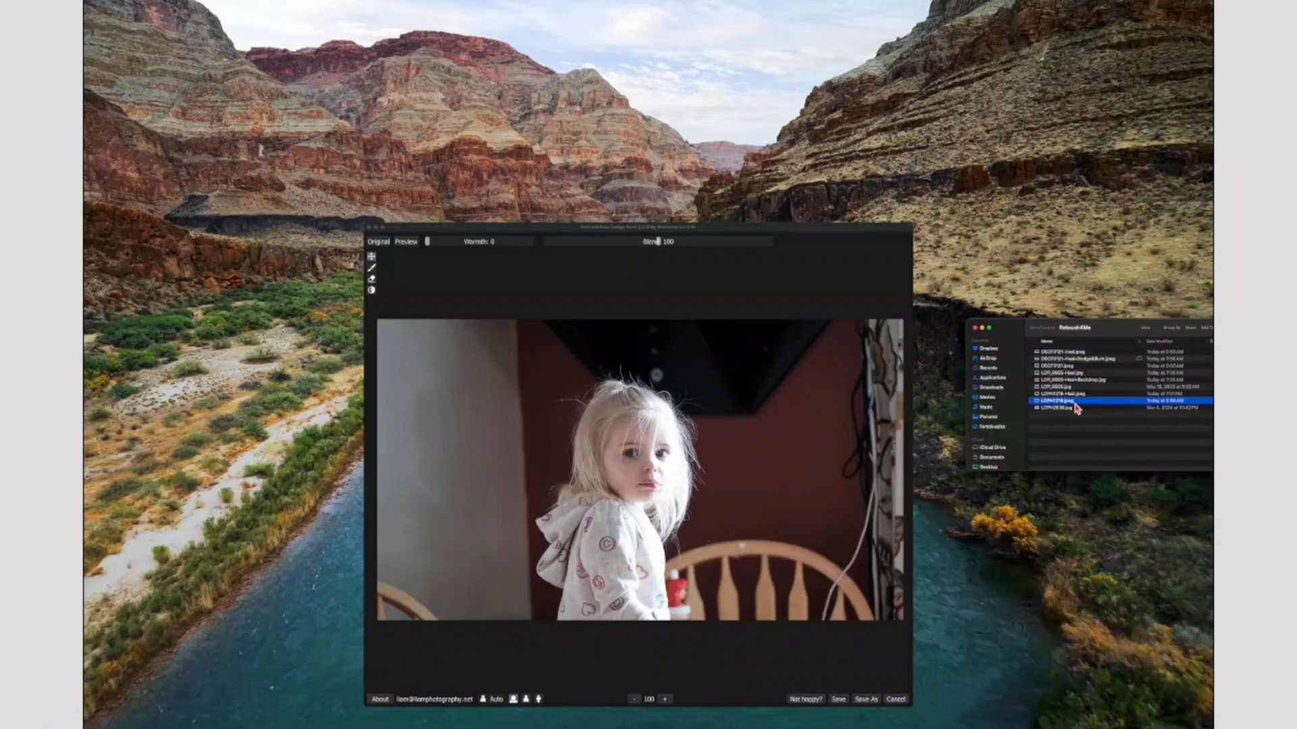
drag(1074, 396, 600, 451)
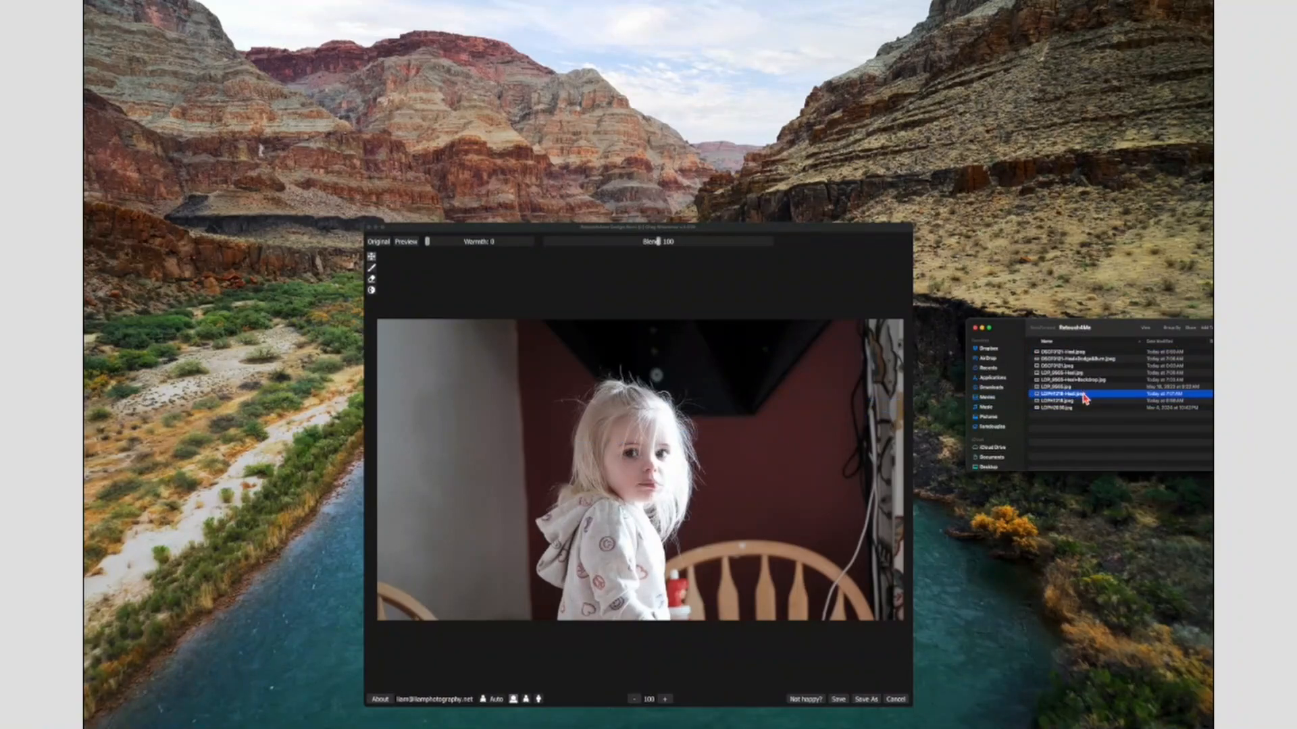
mouse_move(1087, 397)
mouse_down()
mouse_move(635, 473)
mouse_move(647, 473)
mouse_up()
drag(606, 234, 588, 146)
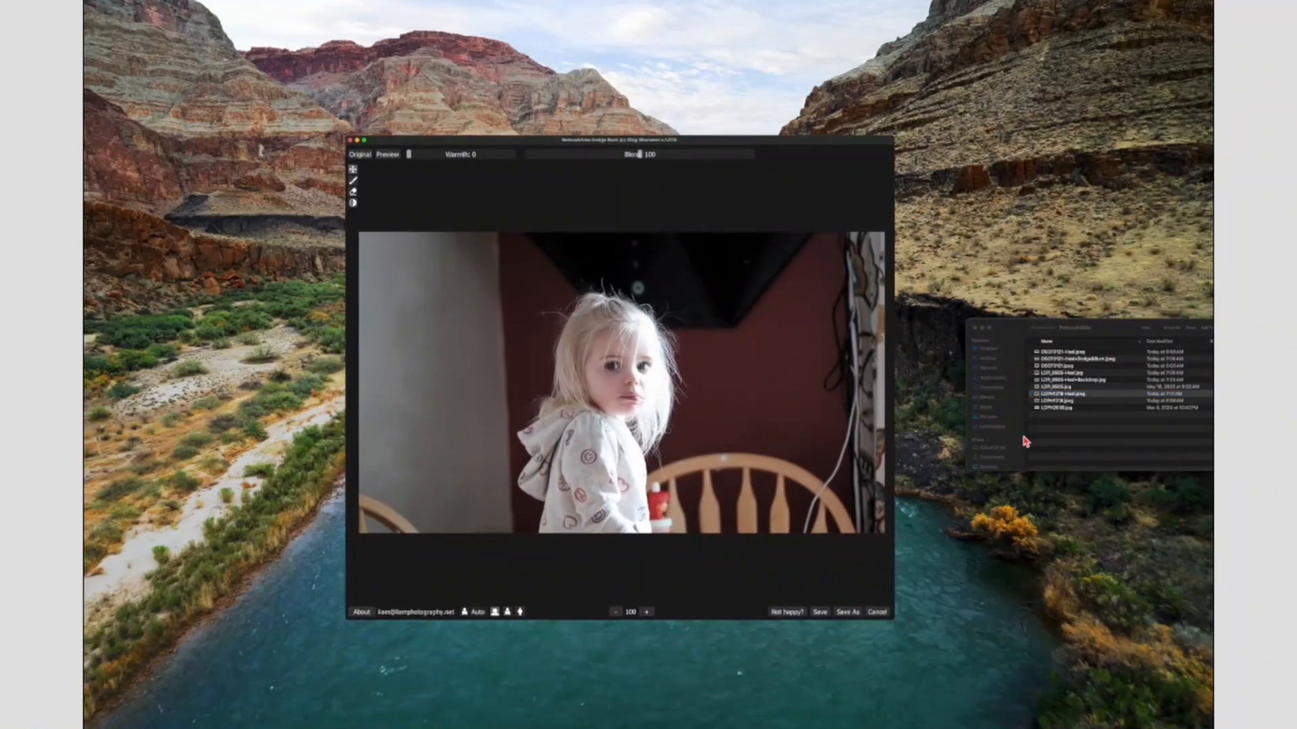
click(876, 611)
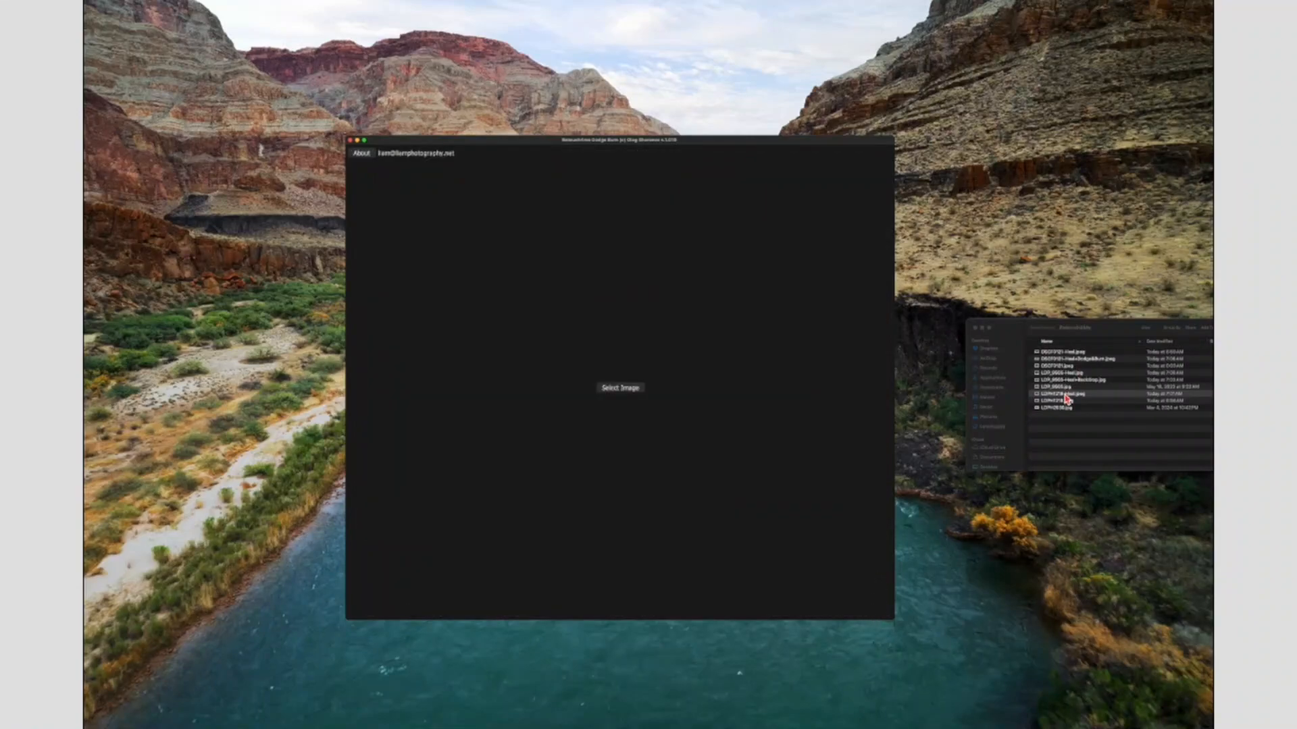
drag(1064, 395, 615, 393)
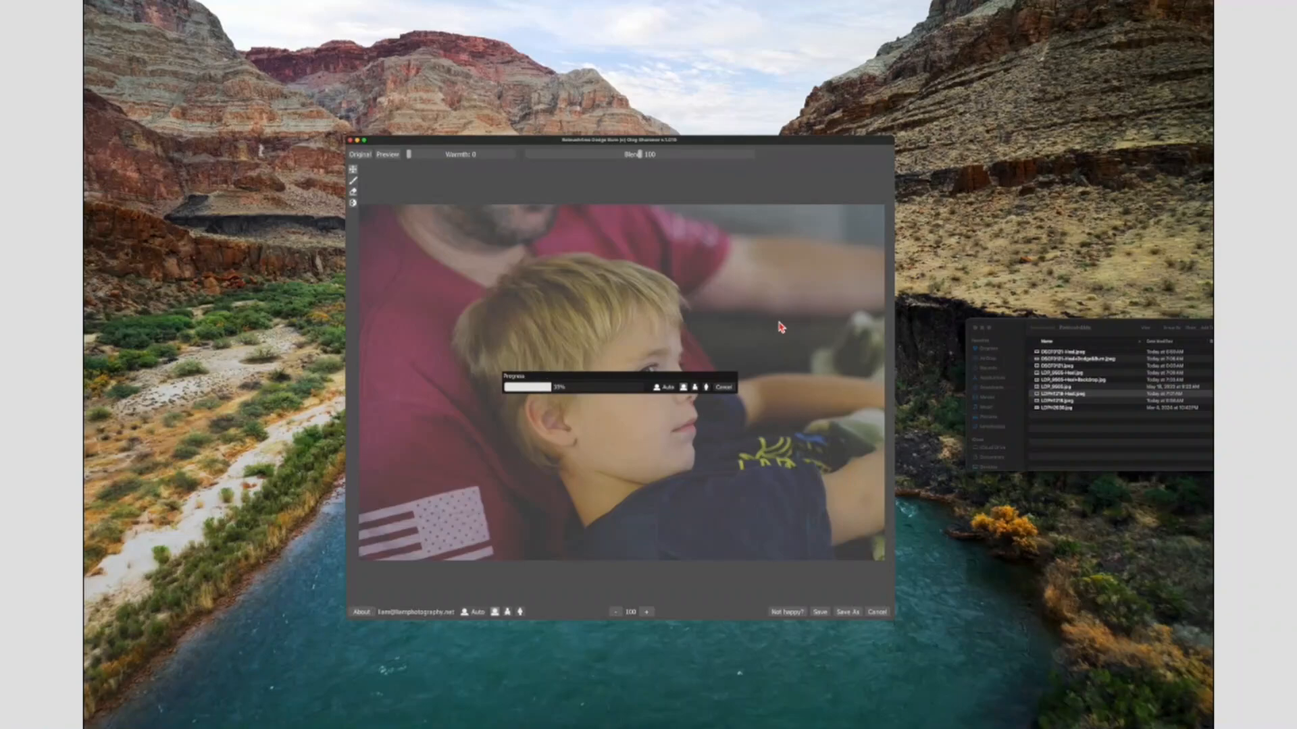
- Display the dodge and burn mask on the boy's photo, hide it, and repeatedly compare the result with the original
click(354, 183)
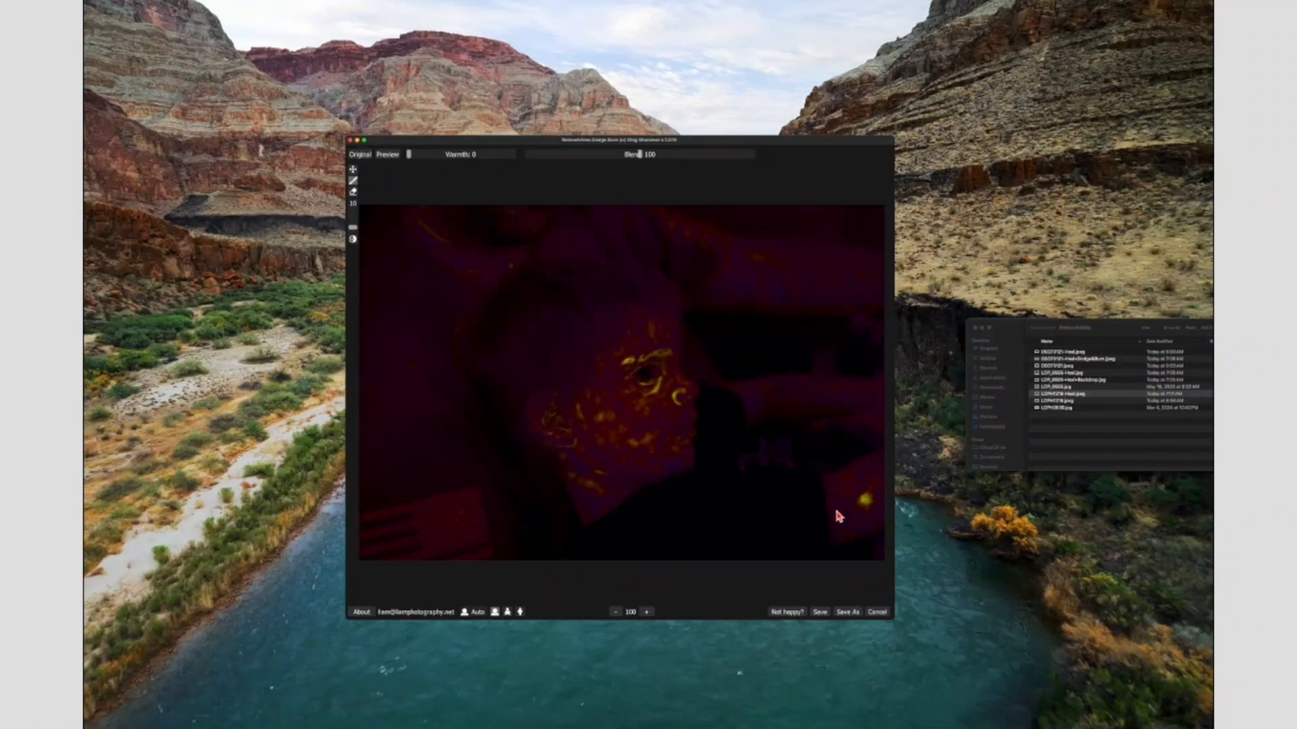
click(353, 171)
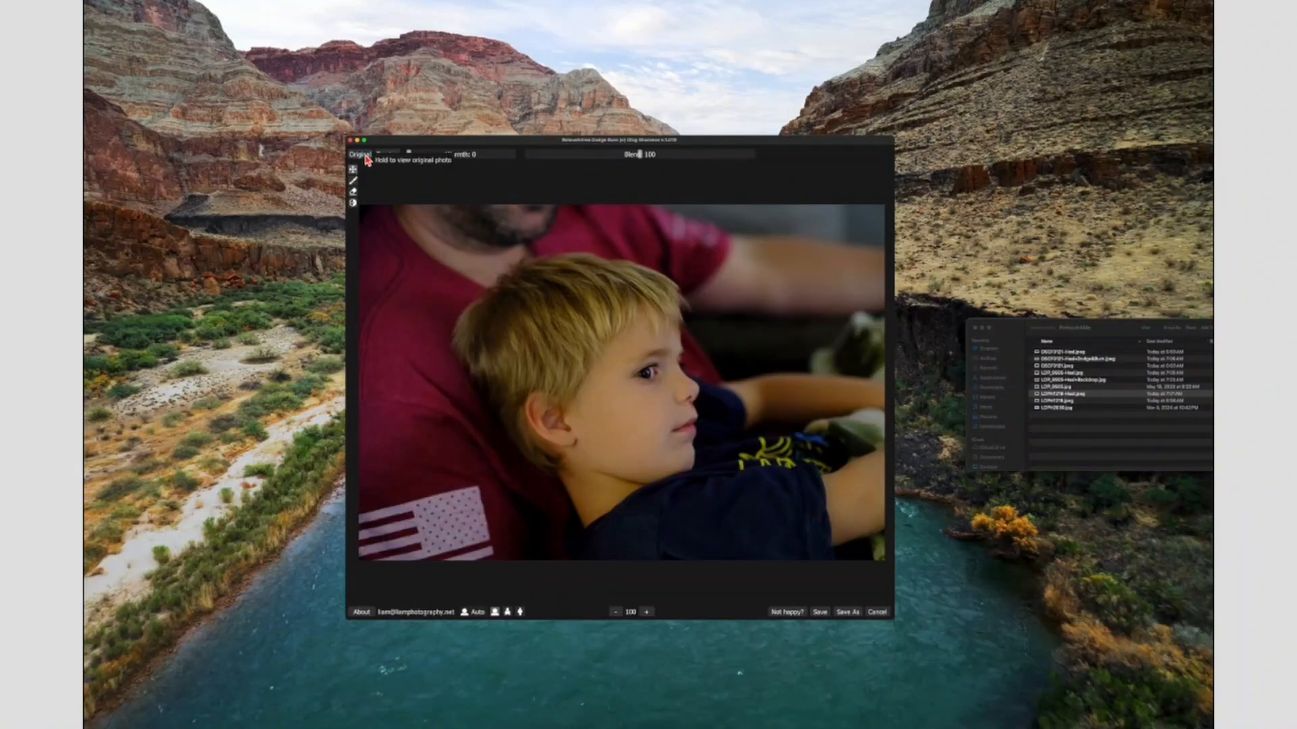
click(360, 155)
click(360, 154)
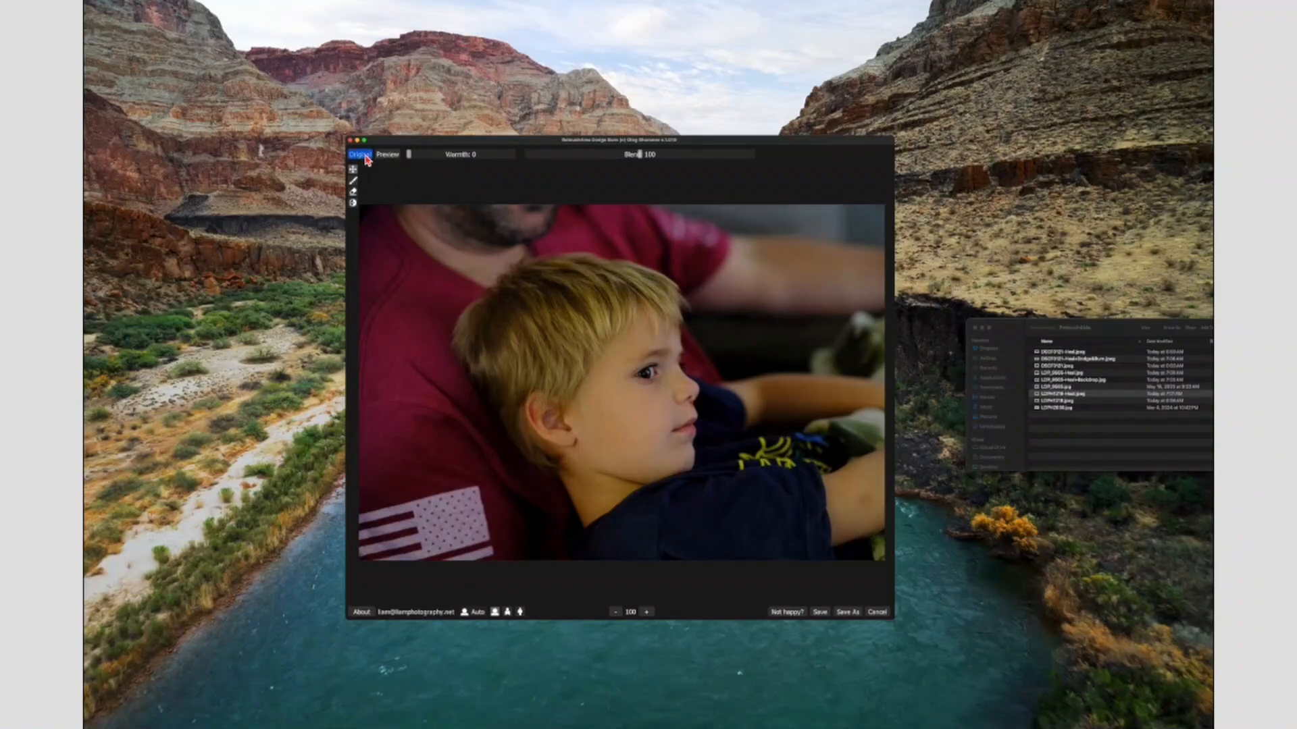
click(363, 156)
click(366, 158)
click(366, 158)
click(365, 158)
click(365, 157)
- Save the boy's retouched photo as a copy named LDPH1218-Heal+Dodge&Burn.jpeg
click(847, 612)
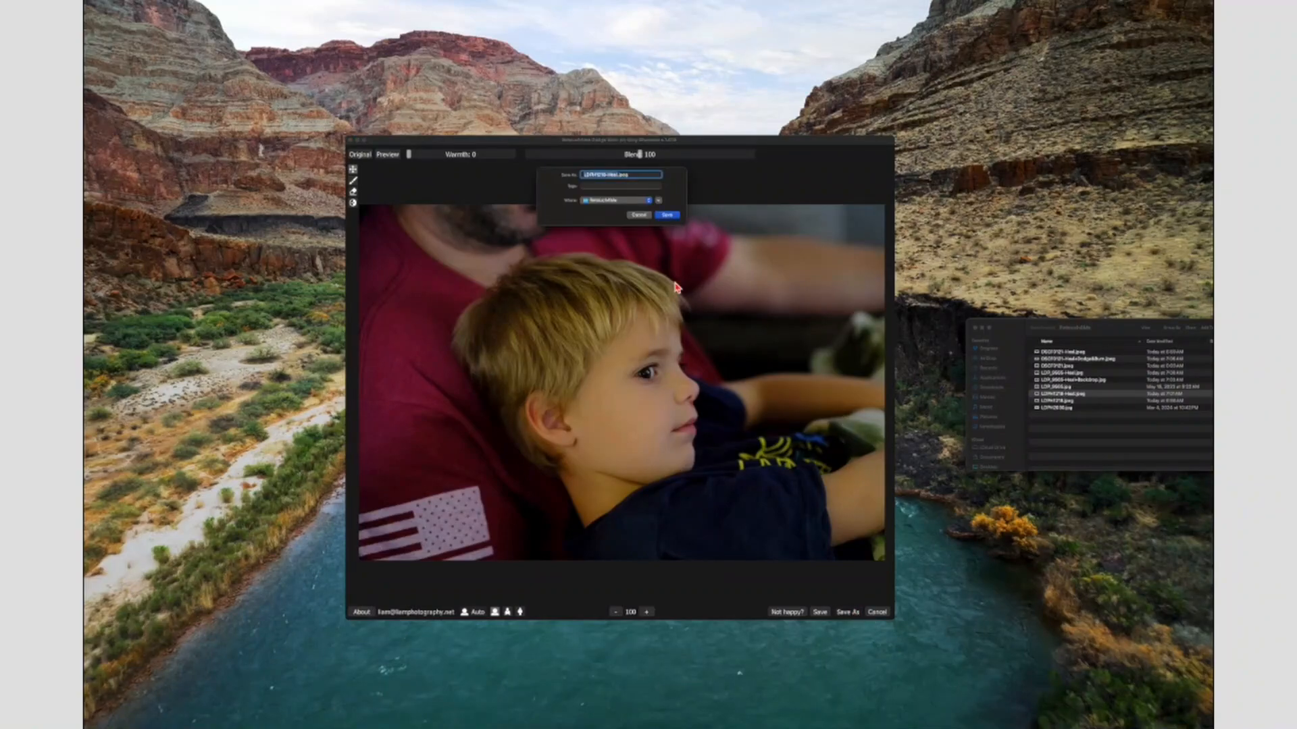
click(620, 177)
text(+Dodge&Burn)
click(668, 216)
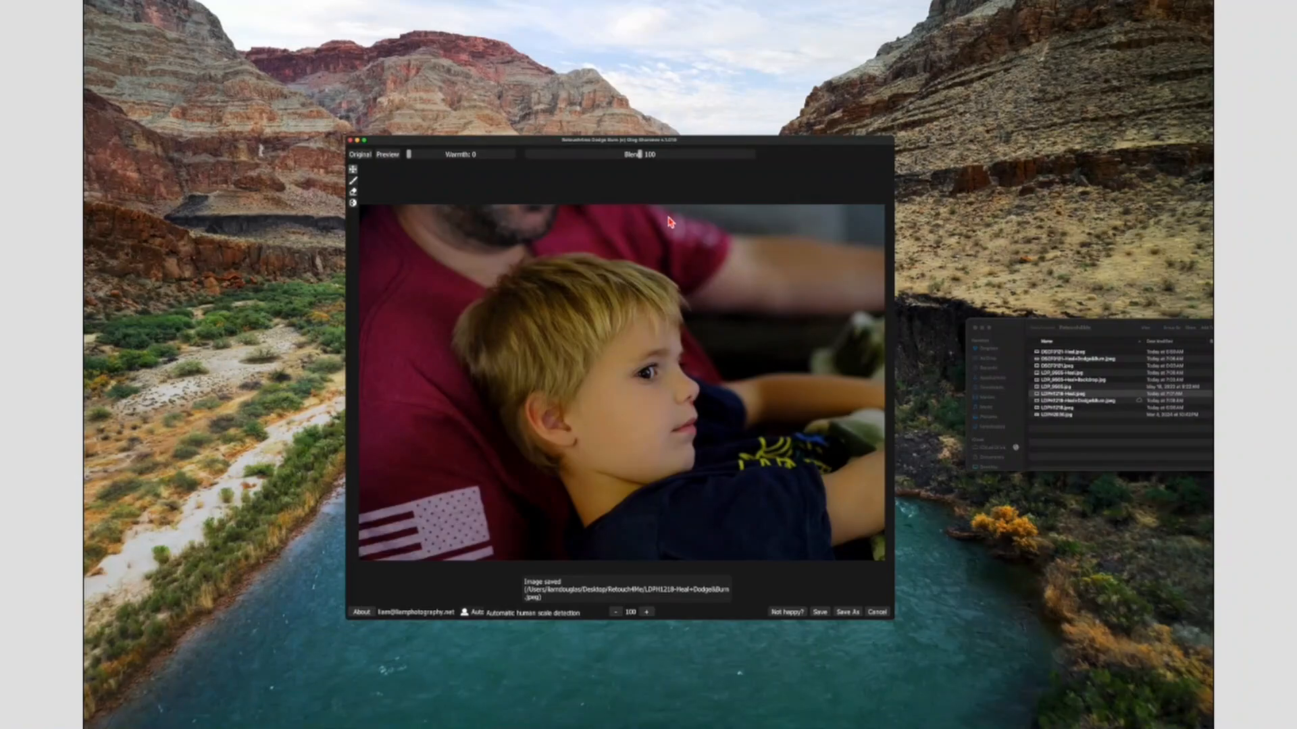
- Close the boy's photo and load the man's portrait with the -Heal+Backdrop suffix into Dodge Burn
click(876, 613)
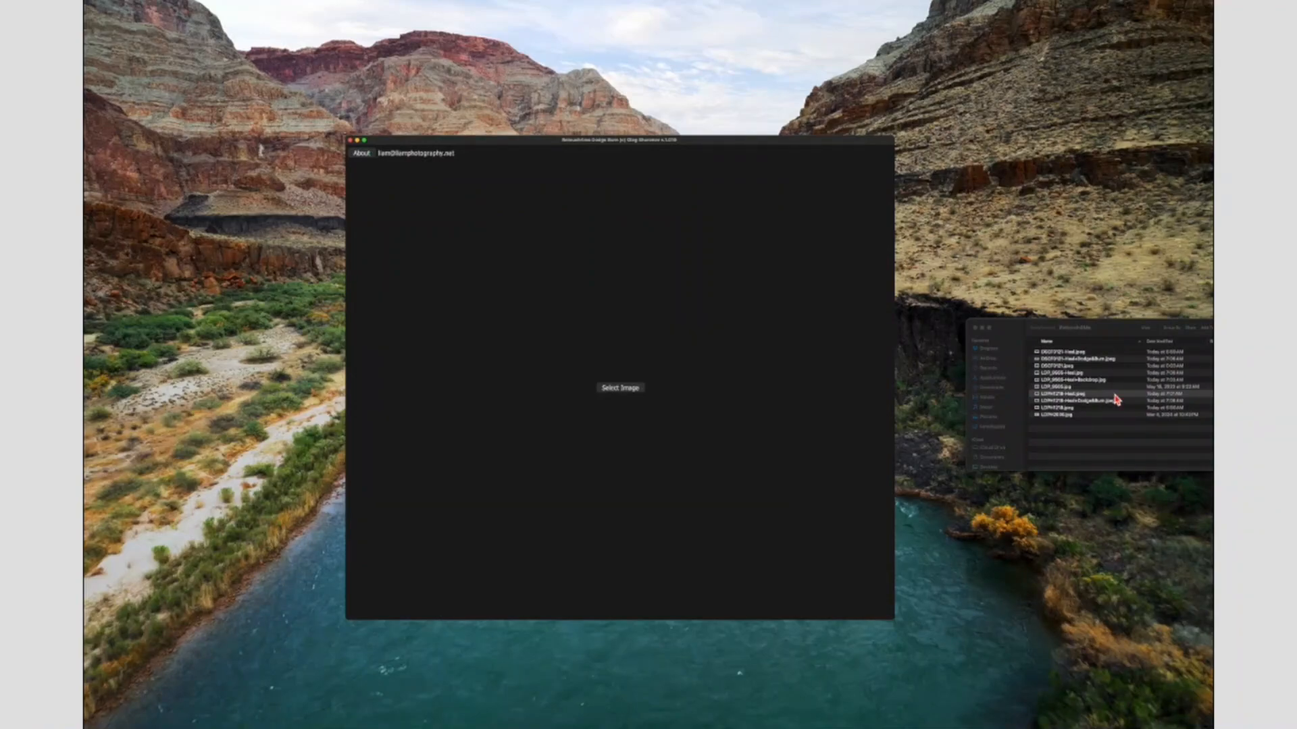
click(1078, 382)
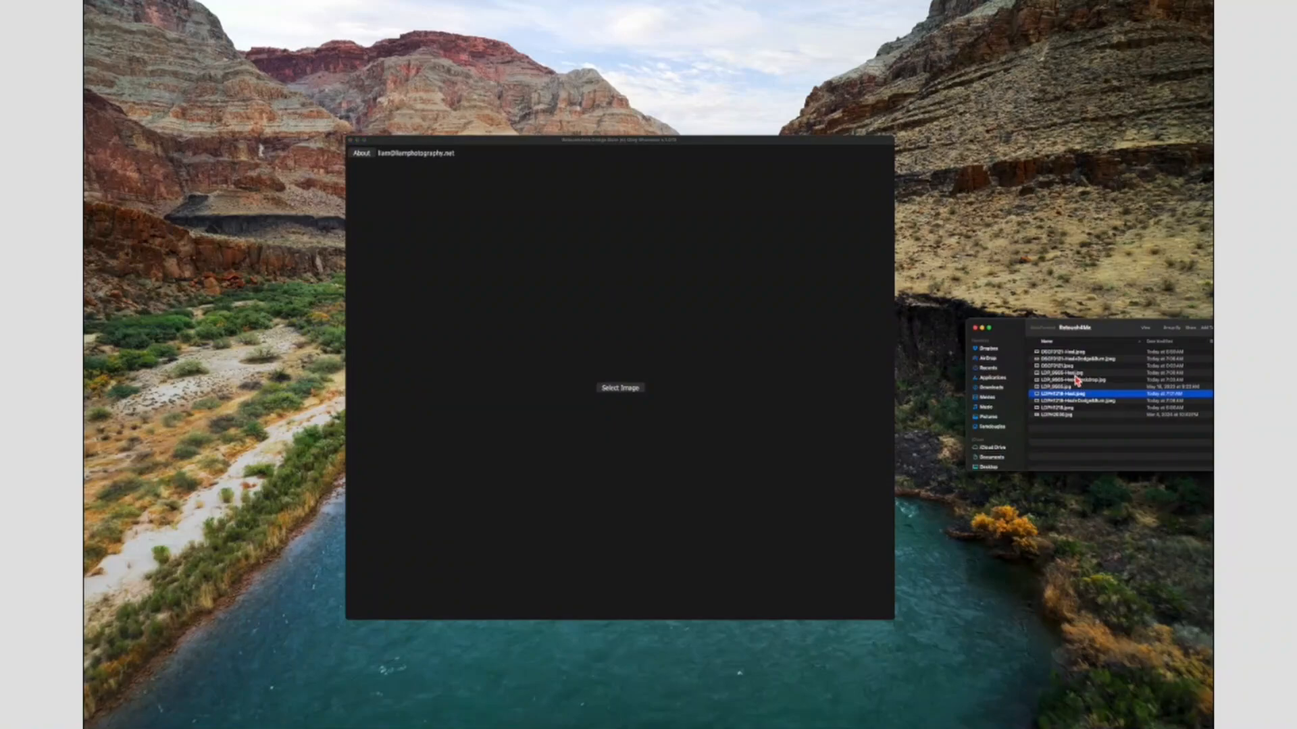
click(1072, 382)
drag(1075, 386, 614, 385)
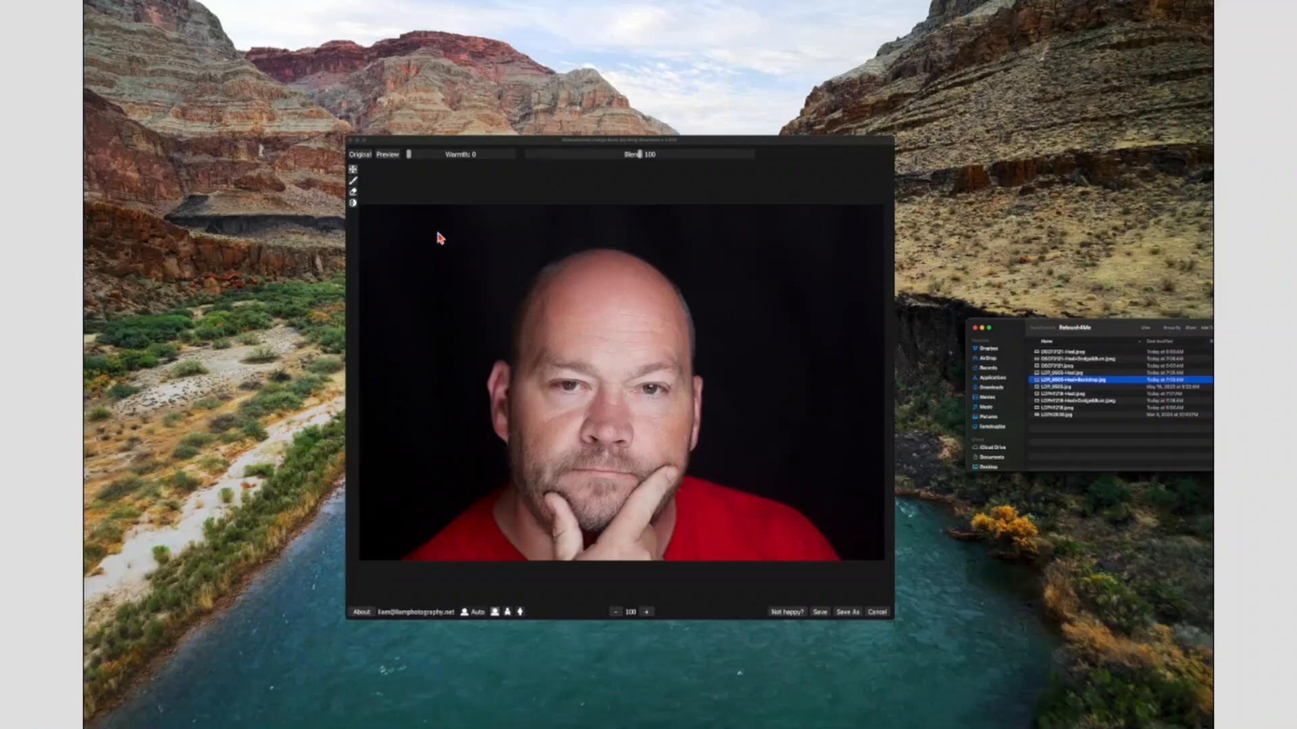
- Display the dodge and burn mask on the man's portrait, hide it, and compare the result with the original several times
click(354, 181)
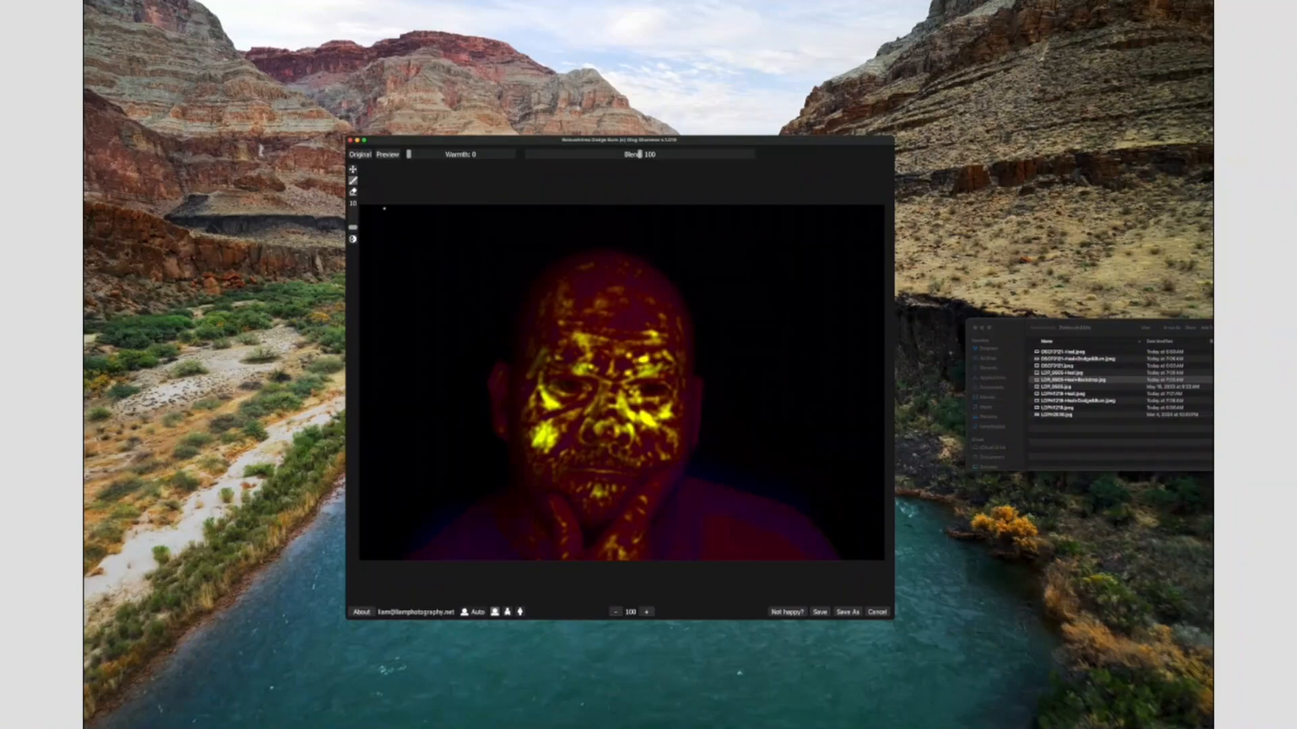
click(353, 172)
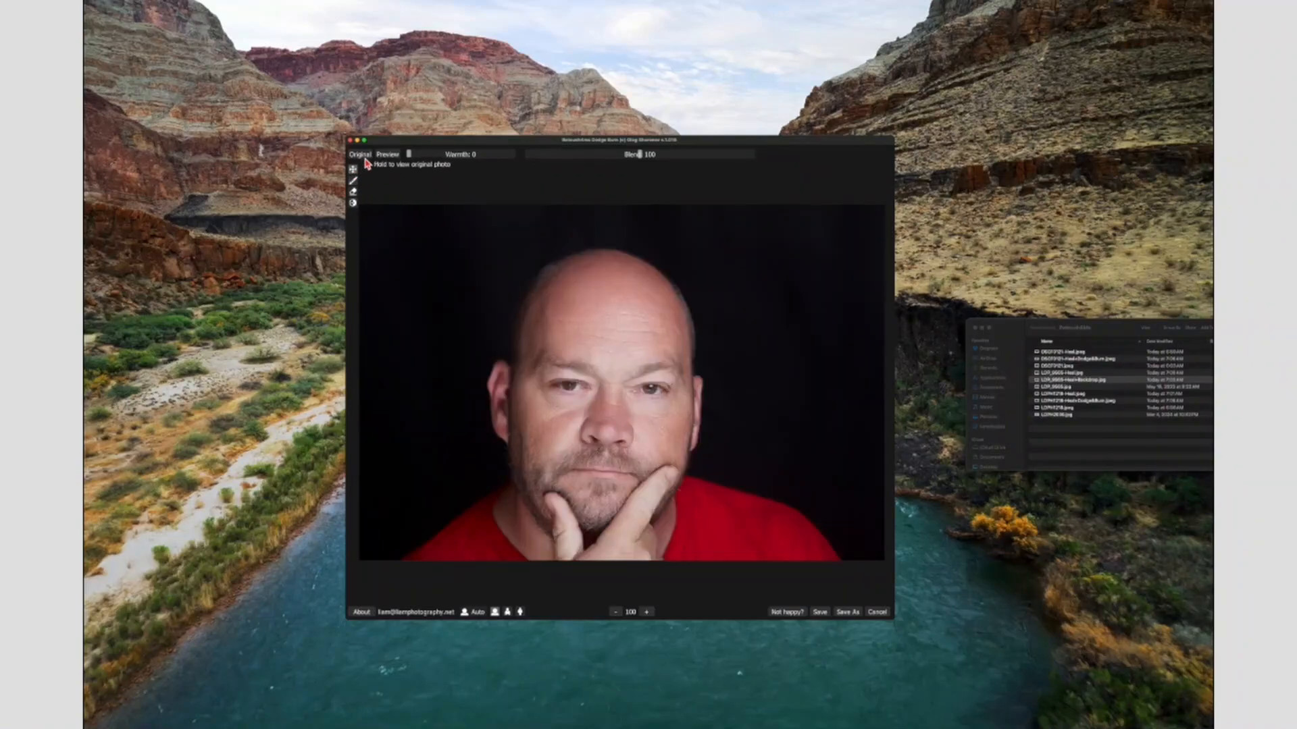
click(364, 156)
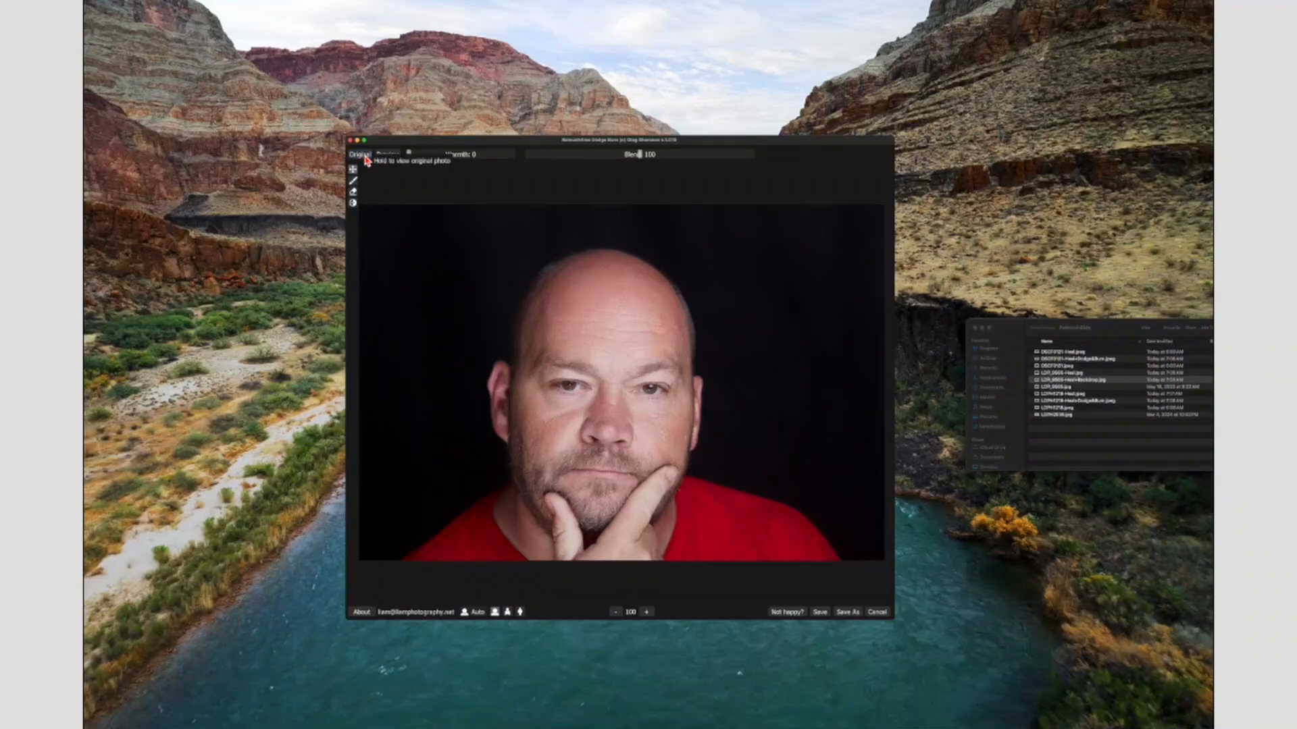
click(364, 156)
click(365, 158)
click(364, 157)
- Save the man's retouched portrait as a copy with +Dodge&Burn added after -Heal+Backdrop in its file name
click(848, 613)
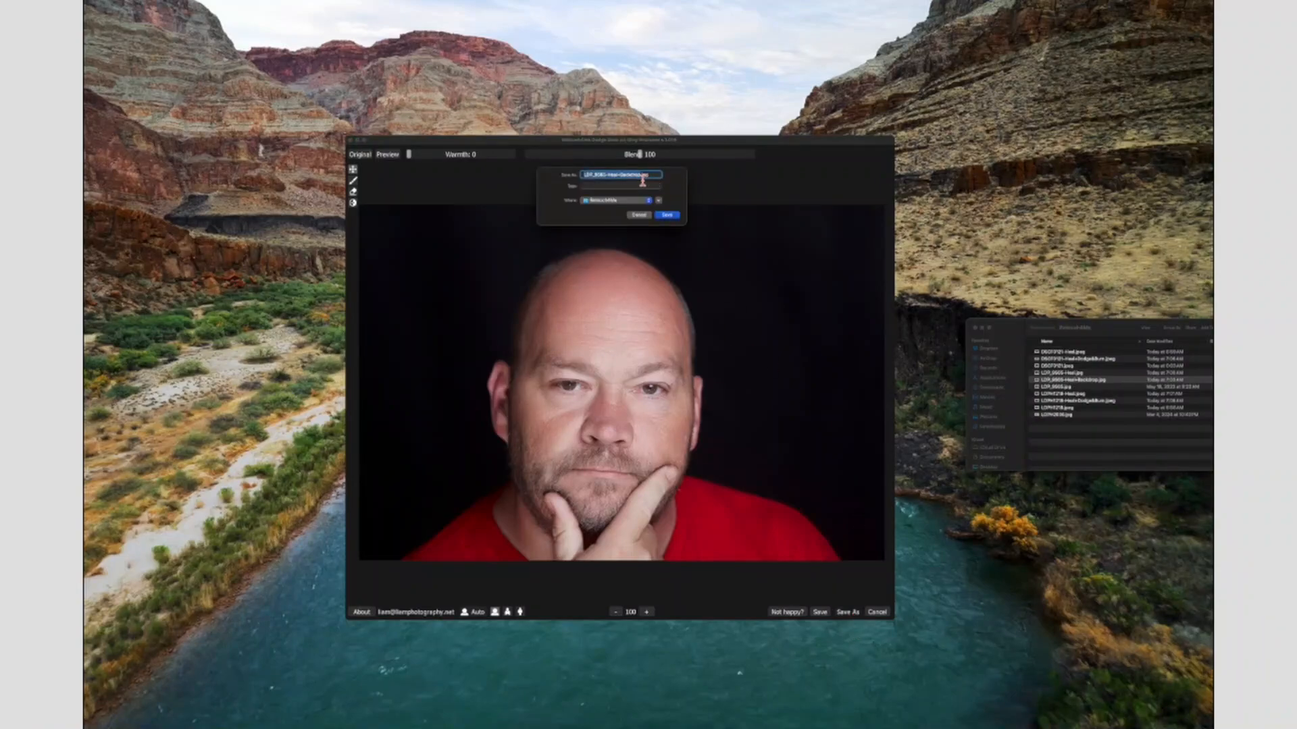
click(641, 177)
text(+Dod)
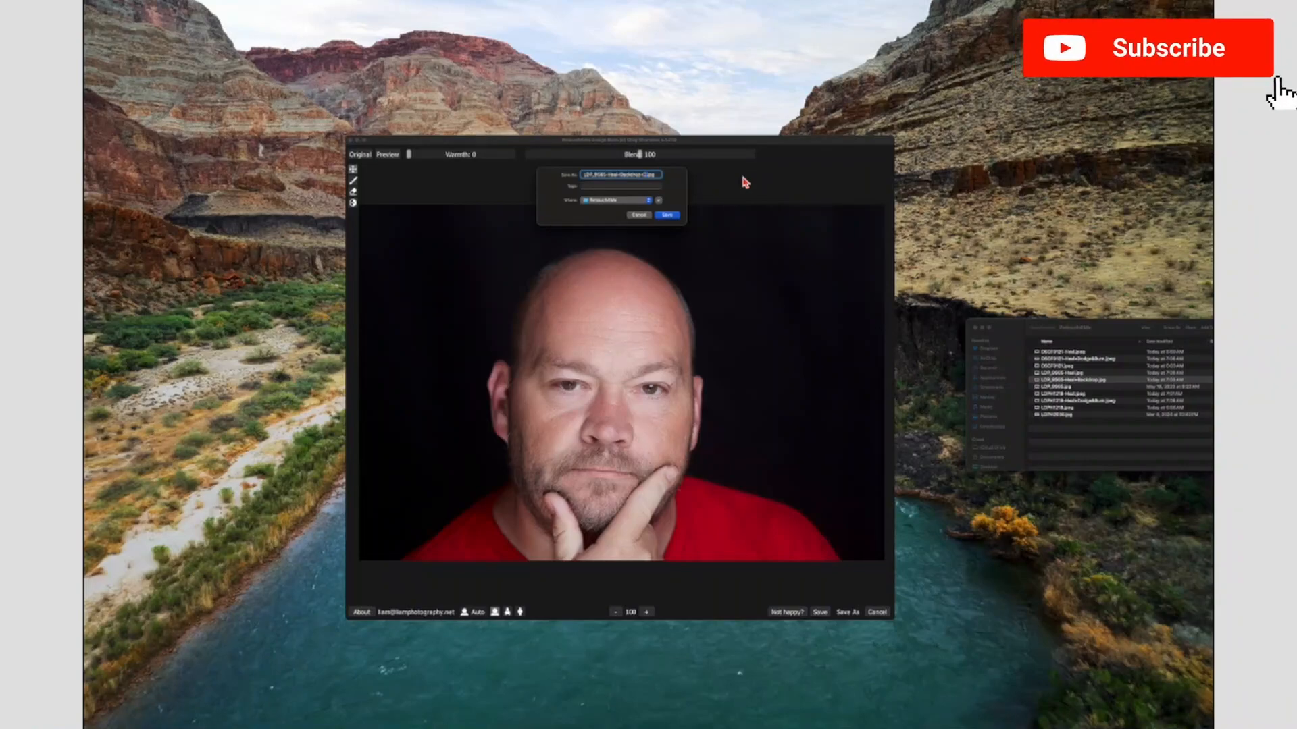
text(ge&B)
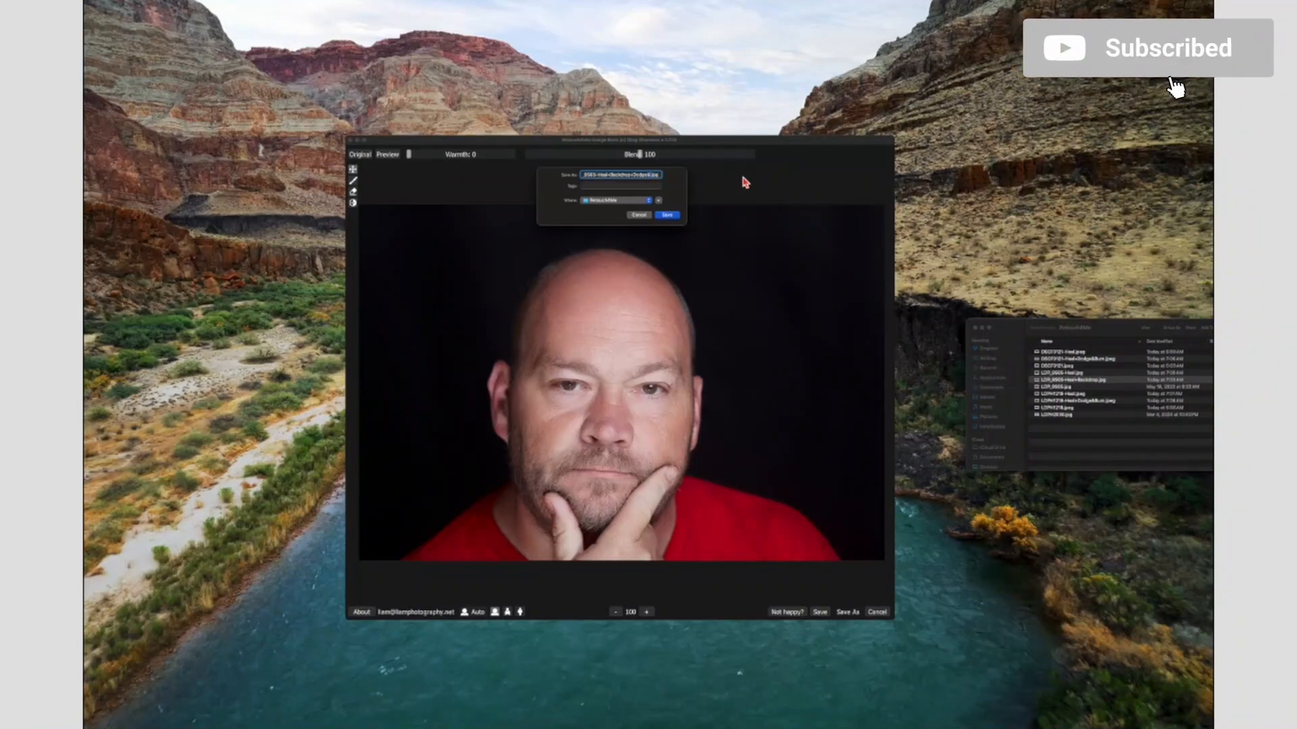
text(urn)
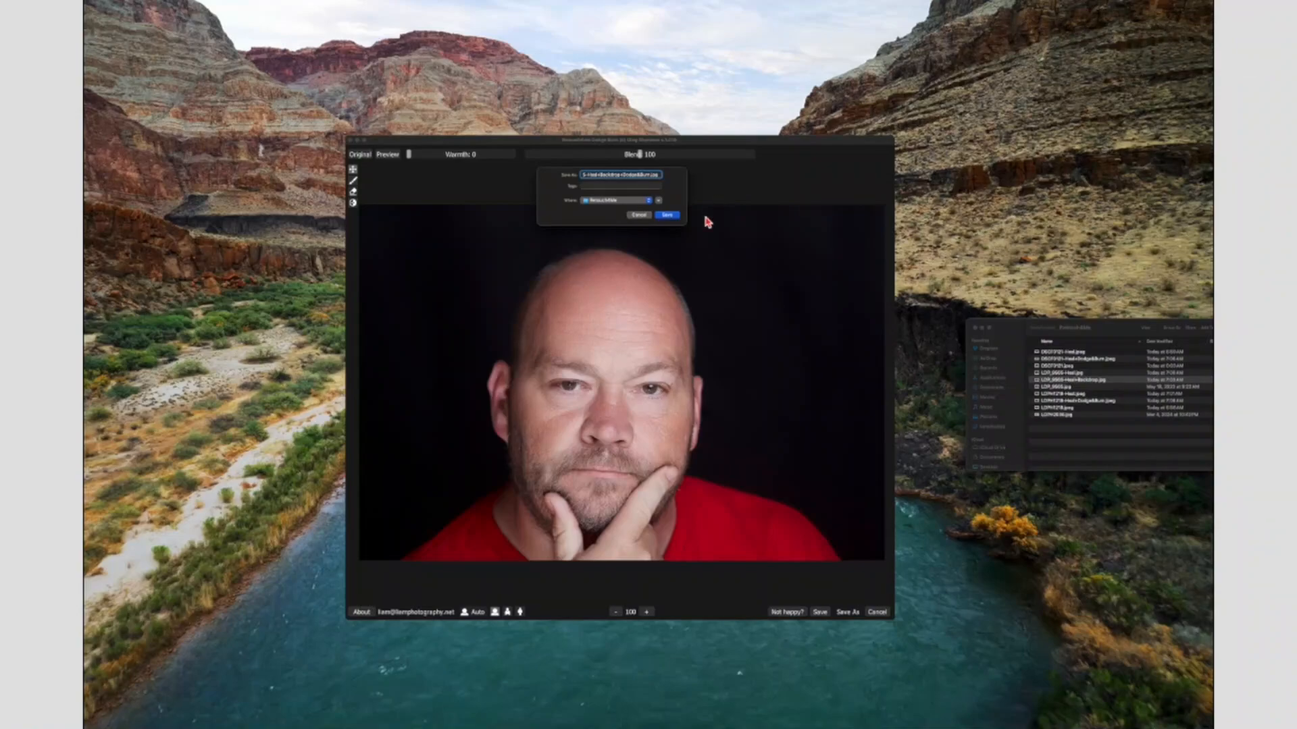
click(666, 215)
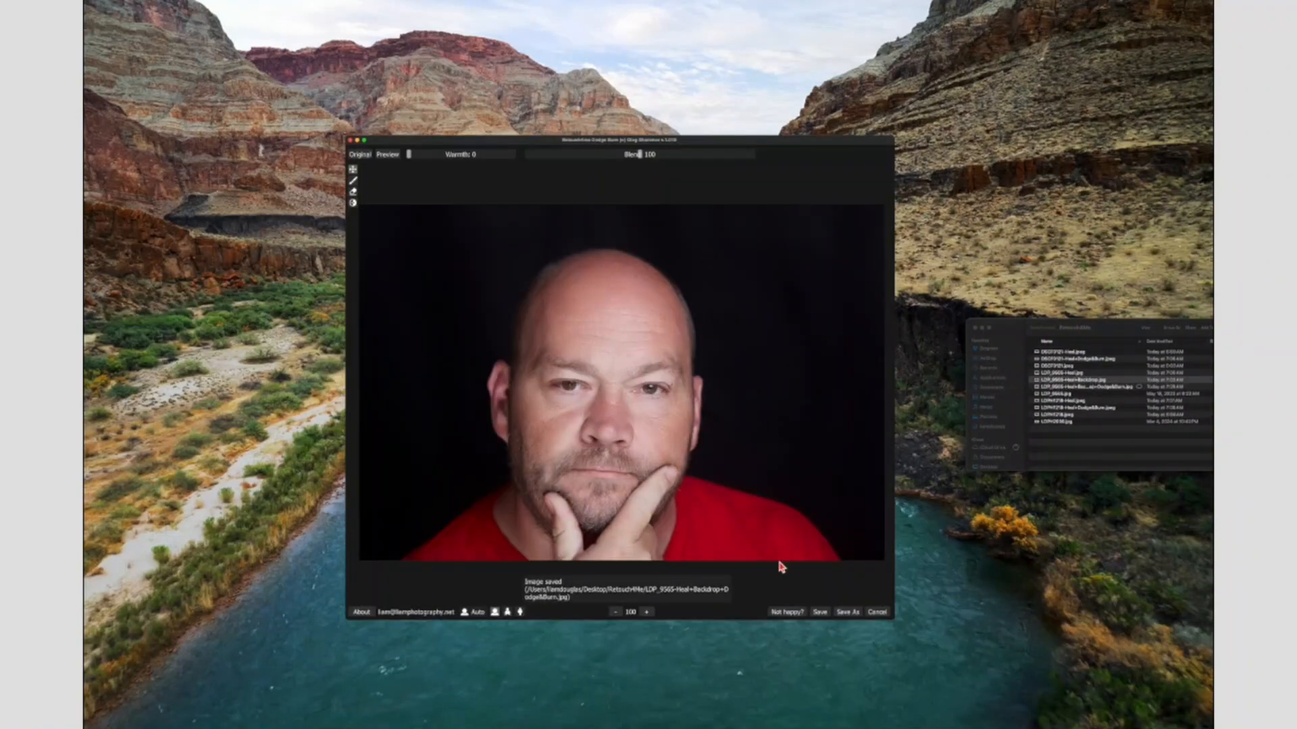
- Close the man's portrait, exit Dodge Burn, and launch Retouch4Me Color Match with its window centred on the desktop
click(875, 613)
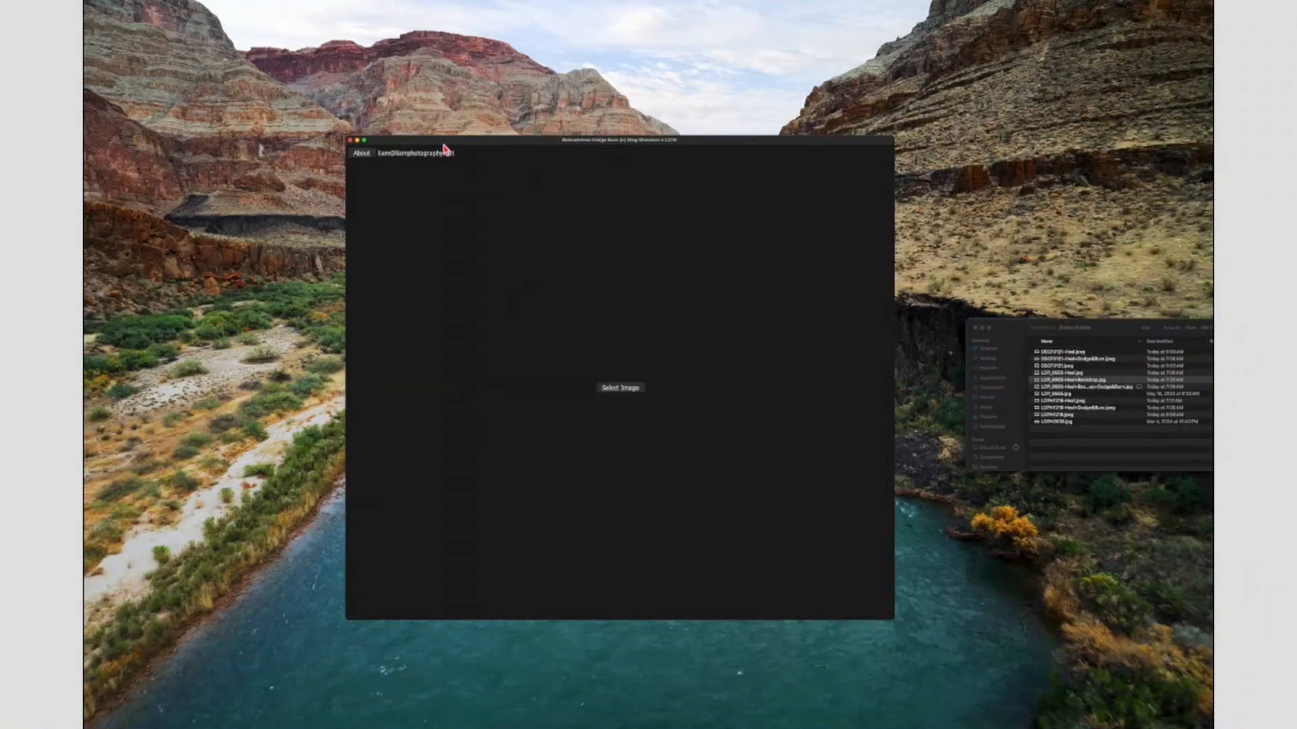
click(350, 141)
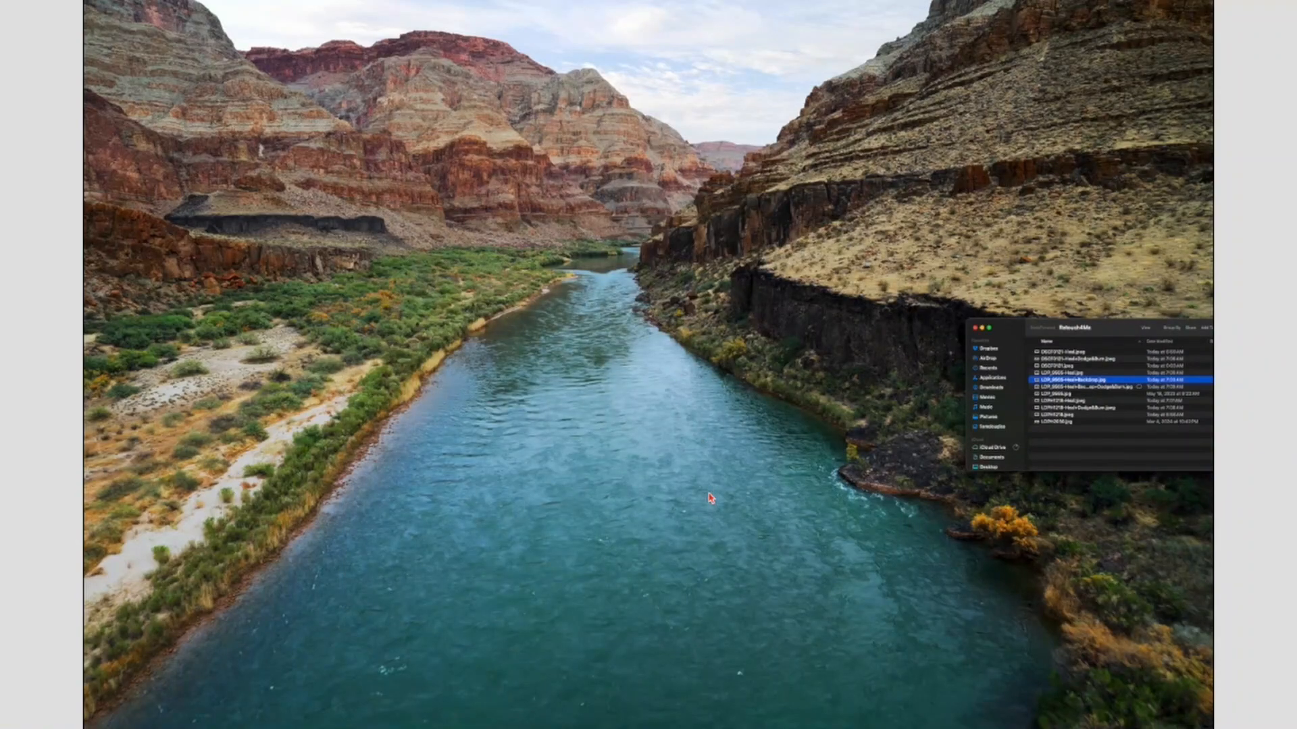
click(710, 724)
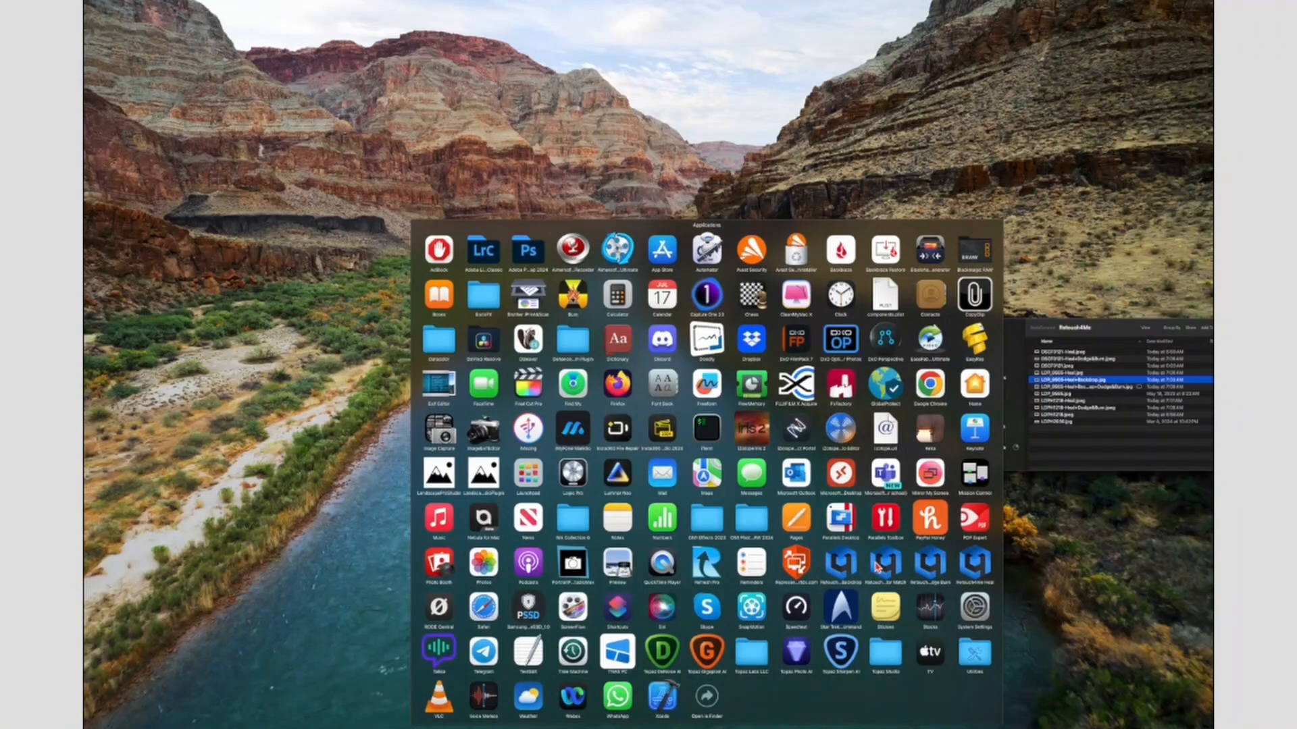
click(886, 563)
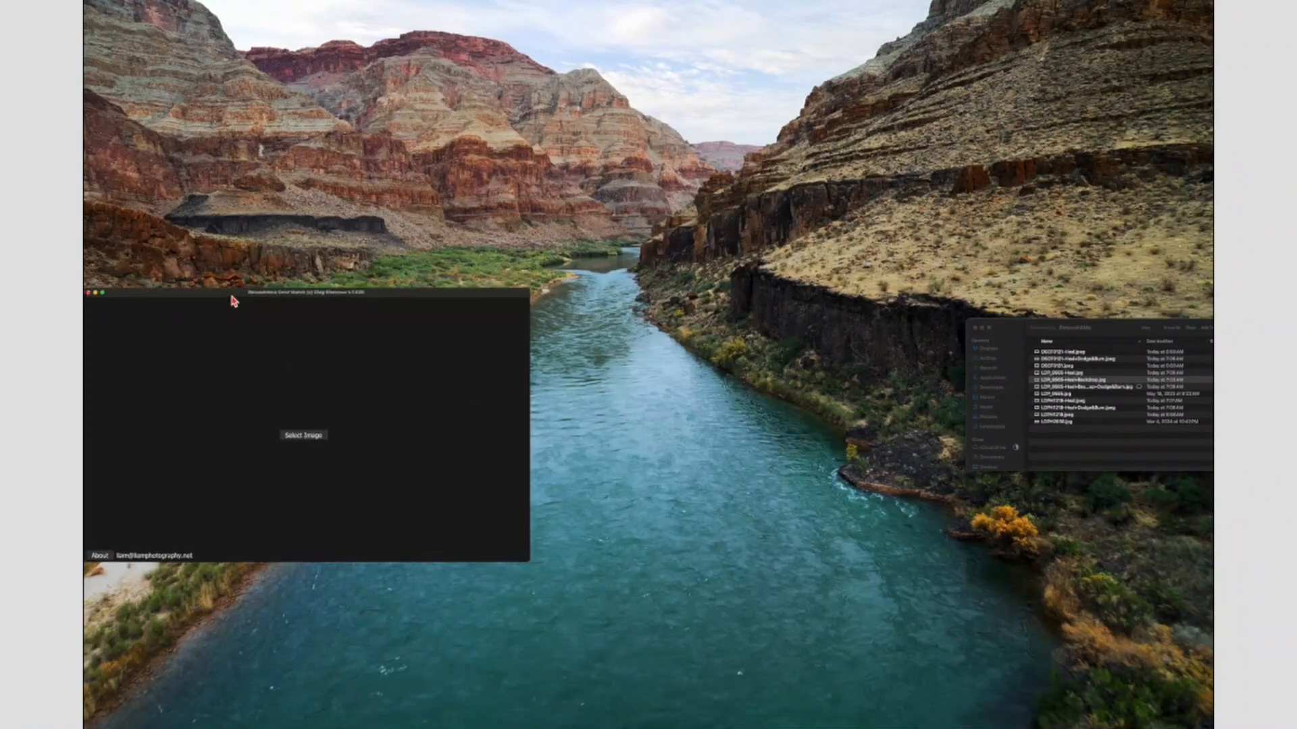
drag(233, 300, 551, 226)
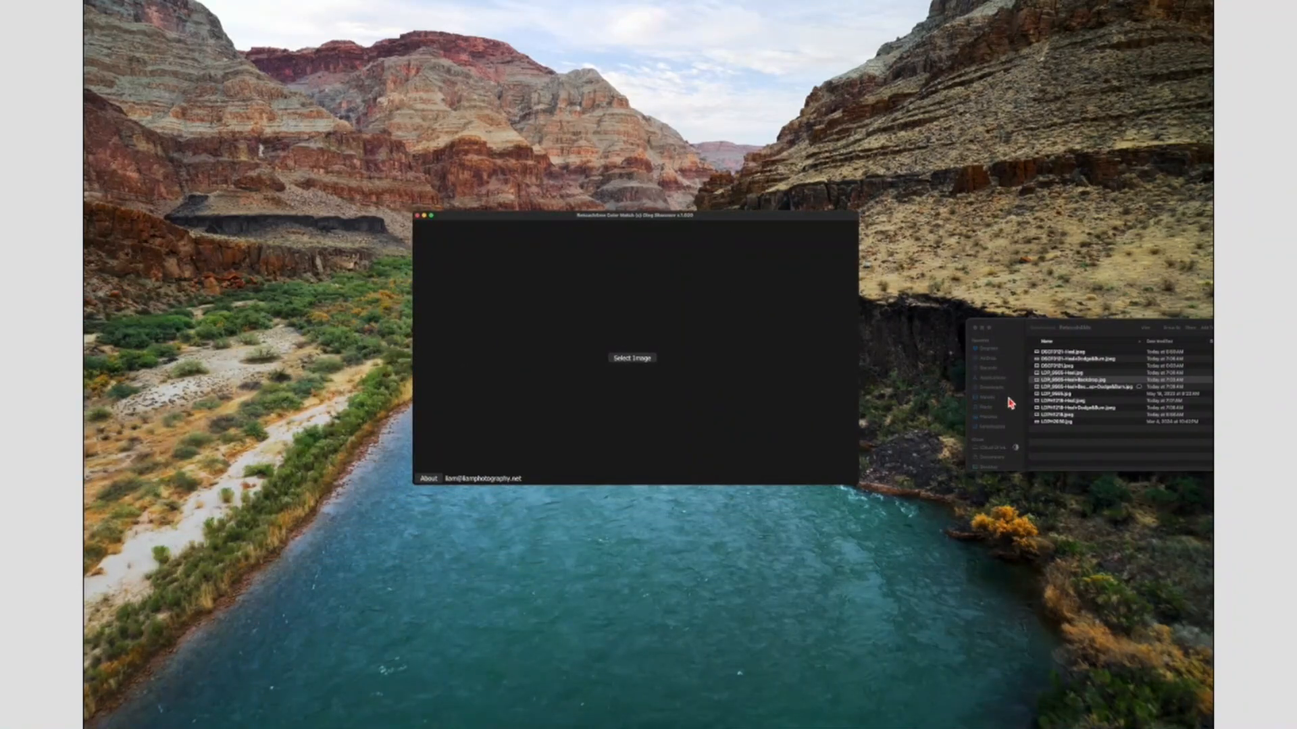
- Load the last JPG in the Retouch4Me folder, the sculpture photo, into Color Match and enlarge the window
click(1062, 428)
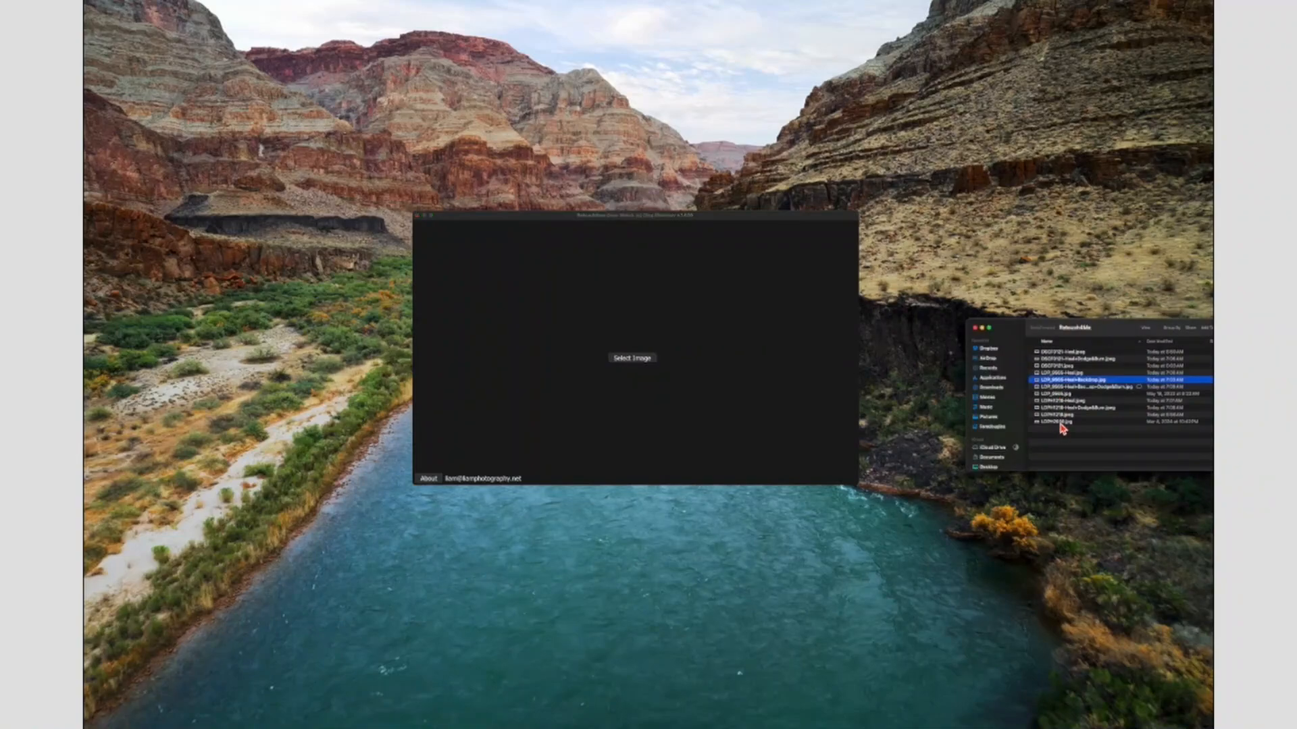
click(1062, 429)
mouse_move(1063, 429)
mouse_down()
mouse_move(737, 397)
mouse_move(649, 363)
mouse_up()
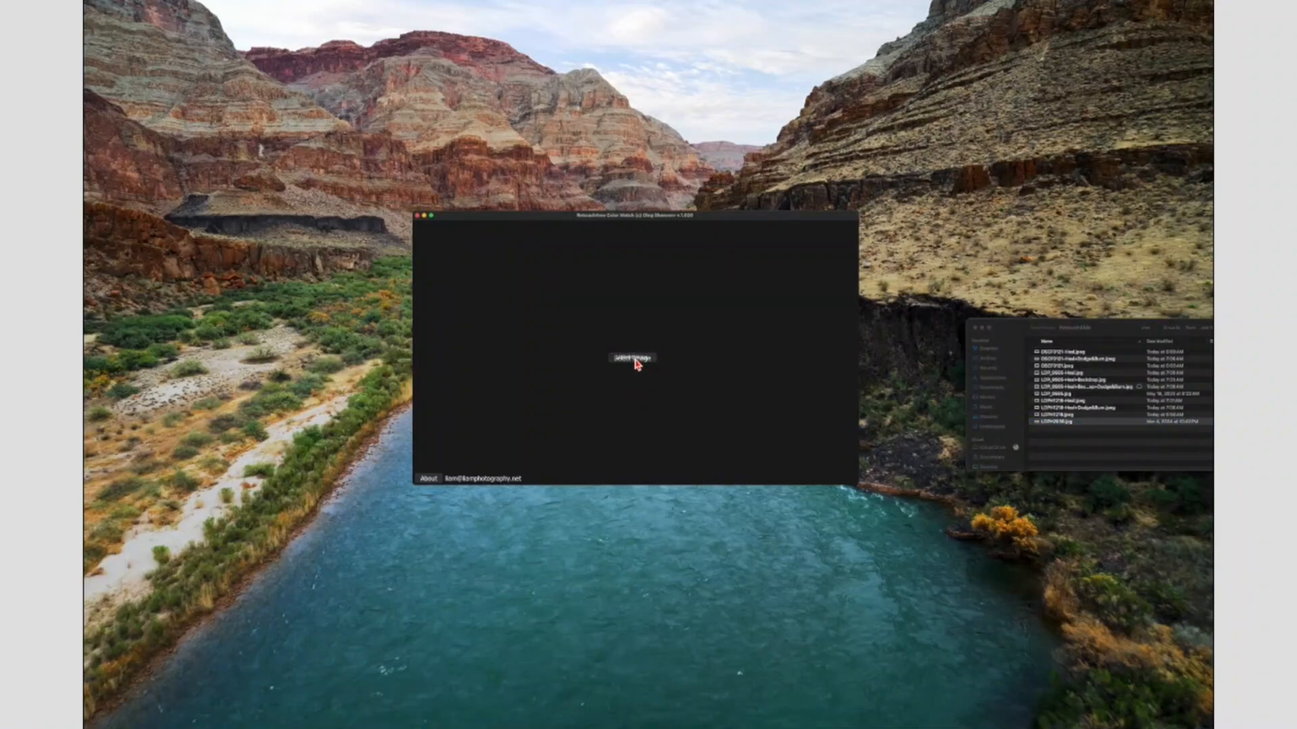
drag(522, 223, 411, 177)
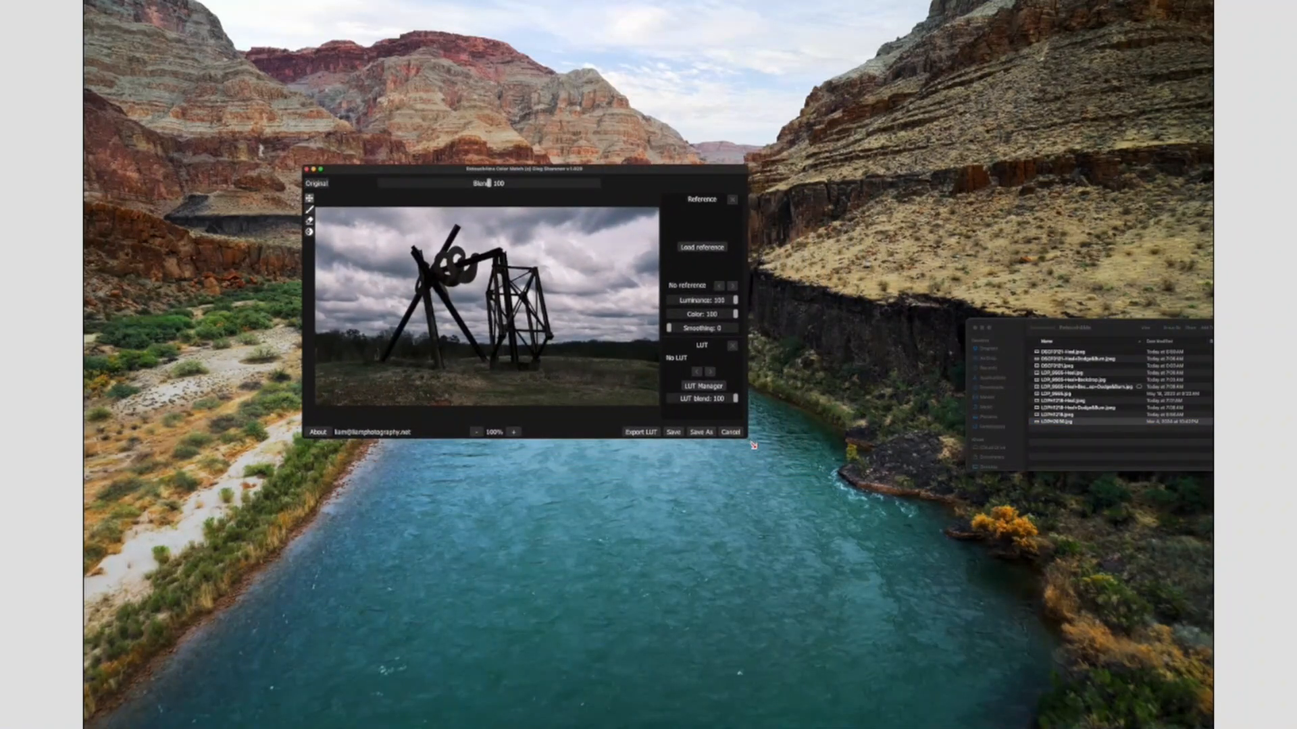
drag(753, 443, 885, 621)
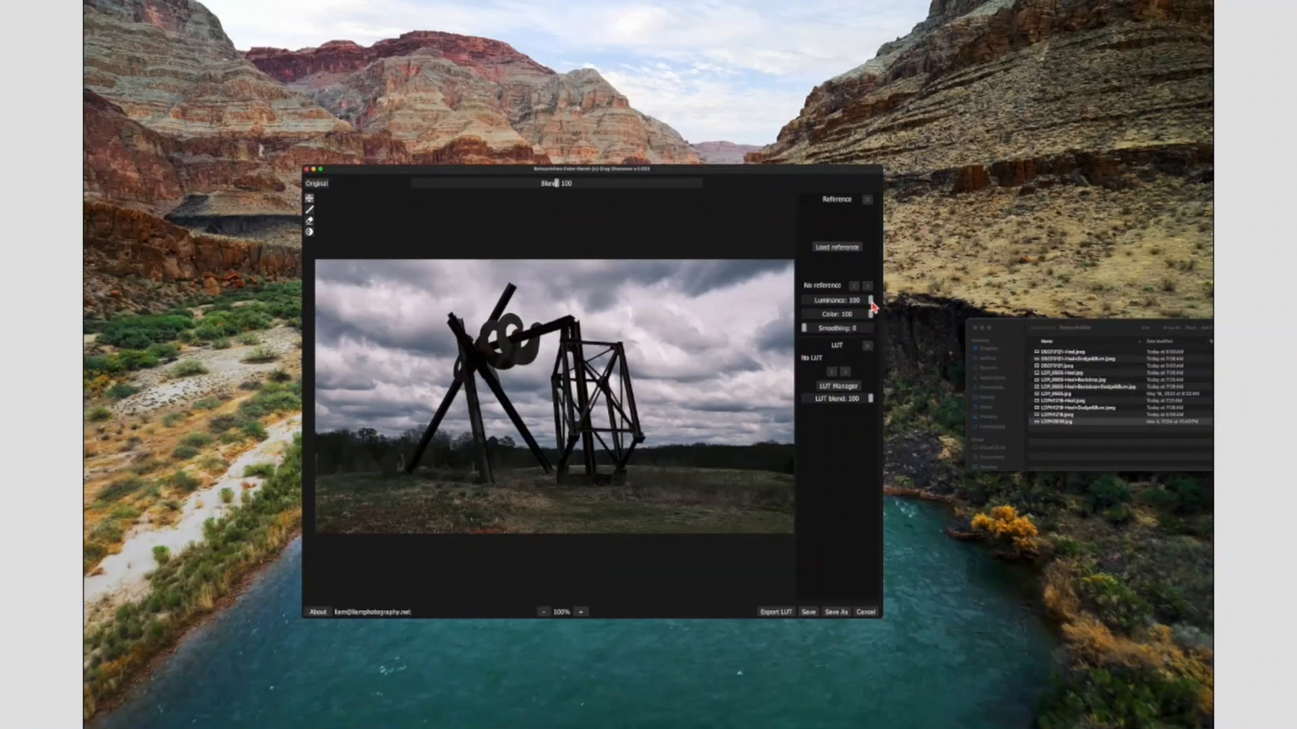
- Keep luminance at 100, apply the Panasonic GH4 - V-Log cloud LUT to the sculpture photo, and compare it with the original
drag(872, 304, 897, 305)
click(854, 389)
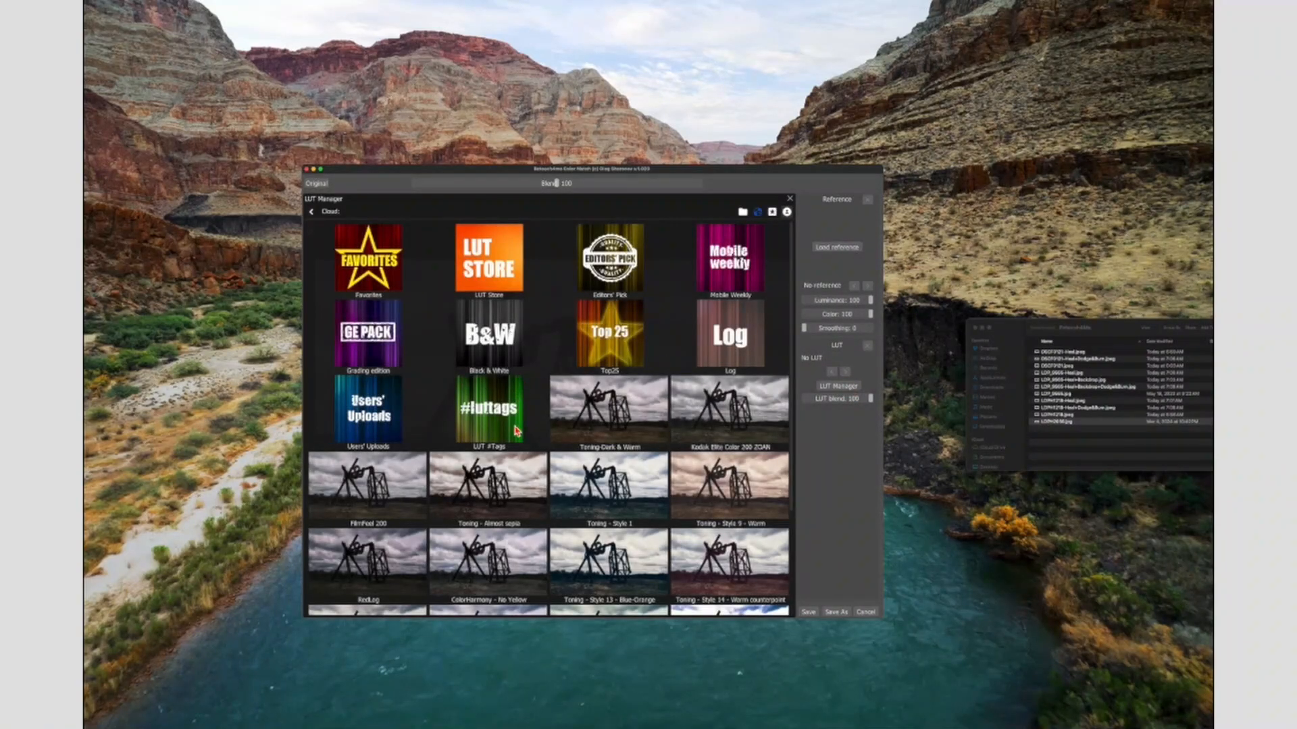
scroll(515, 425, down, 4)
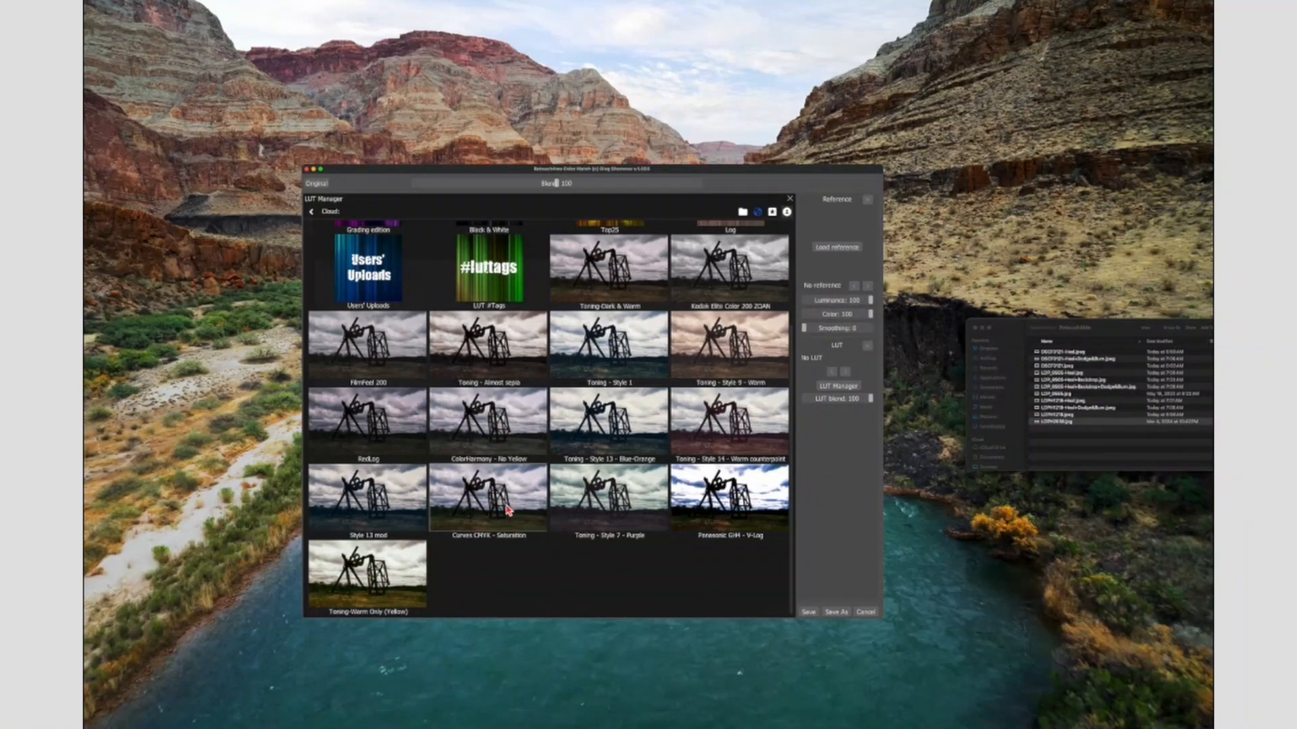
click(746, 504)
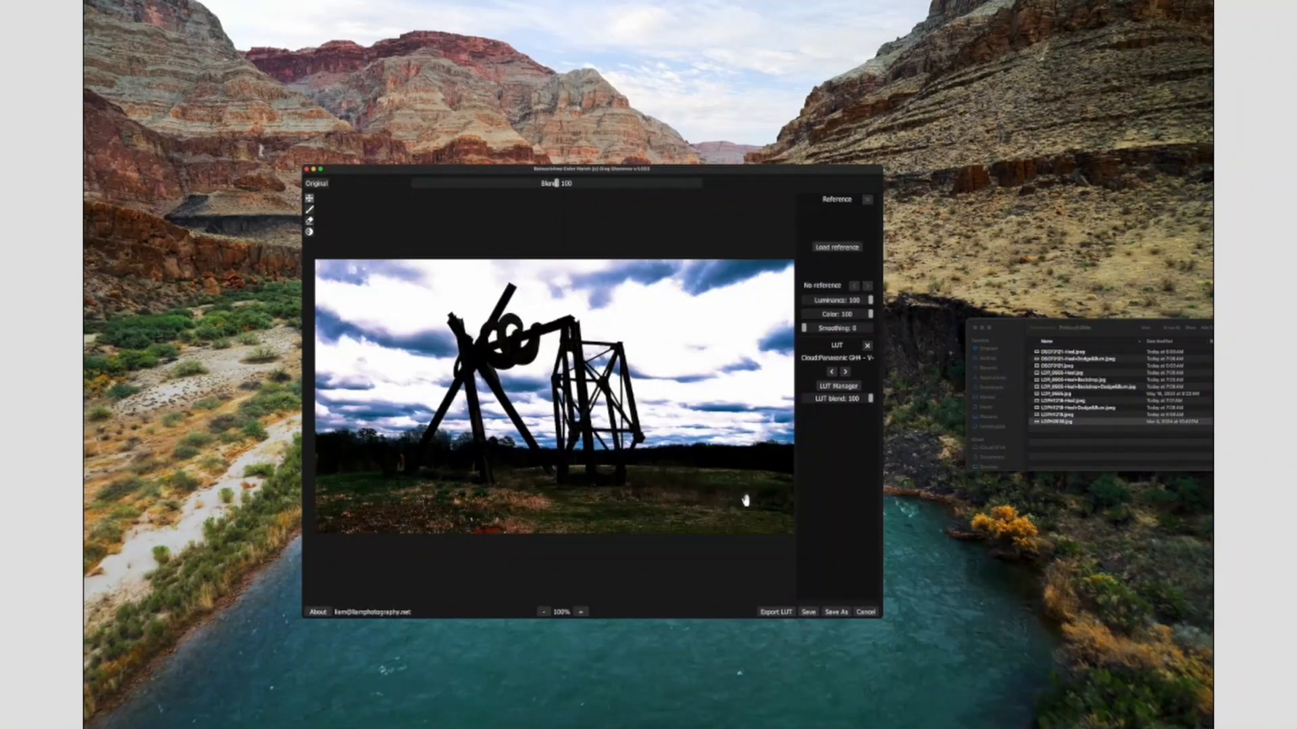
click(319, 186)
click(318, 184)
- Apply the VAN05 cloud LUT from the Editors' Pick "5 free lut." pack to the sculpture photo and compare it with the original
click(839, 387)
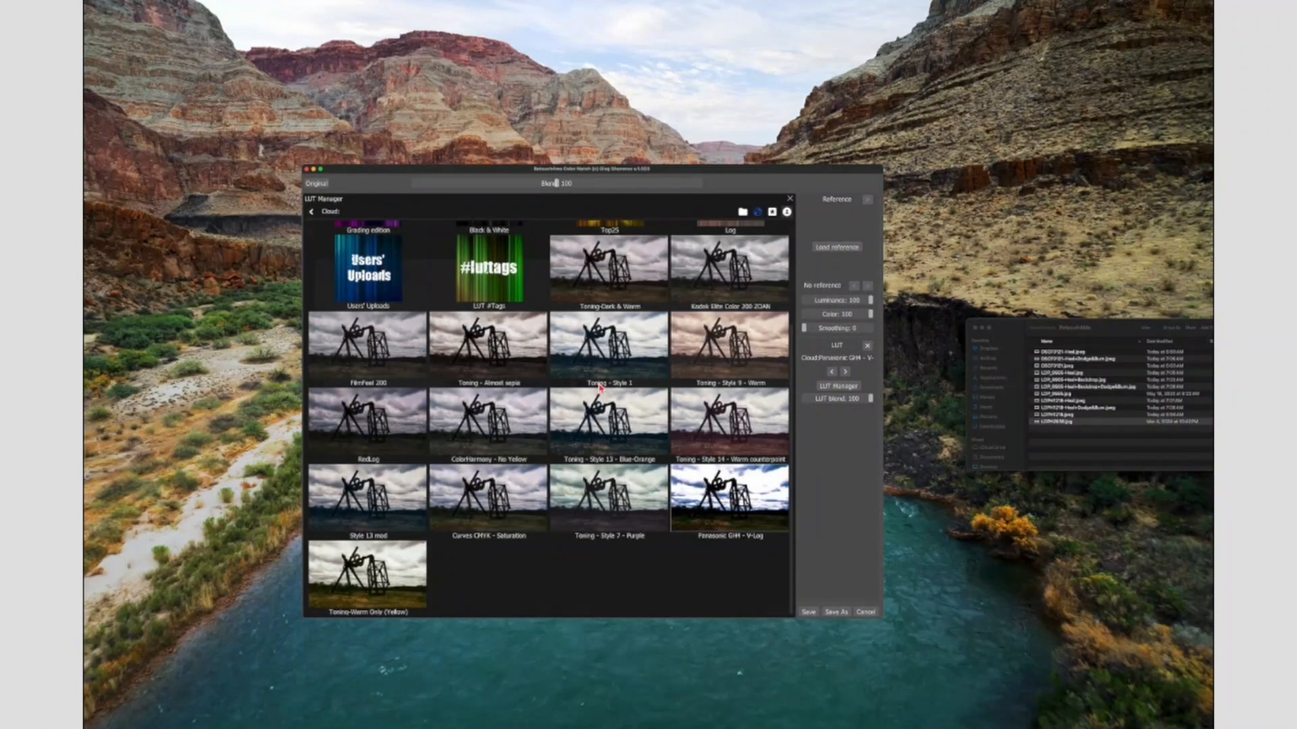
scroll(599, 388, up, 5)
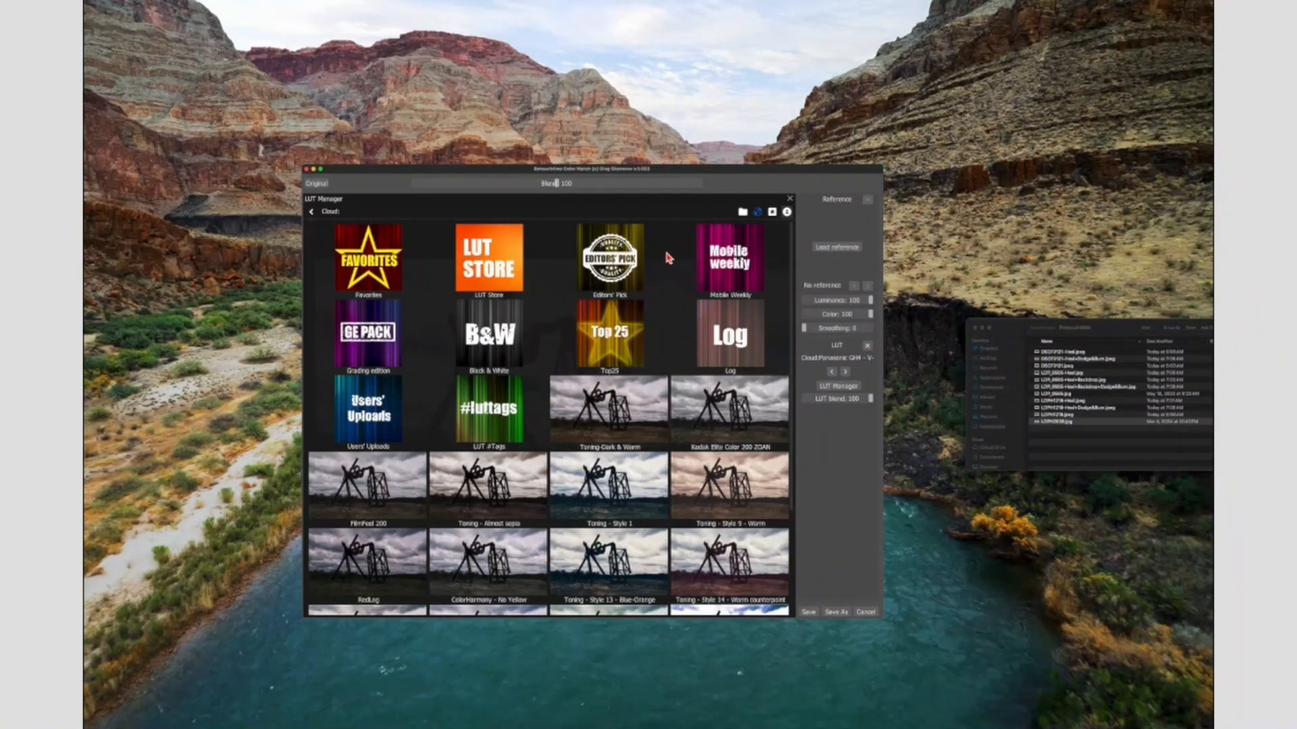
click(633, 260)
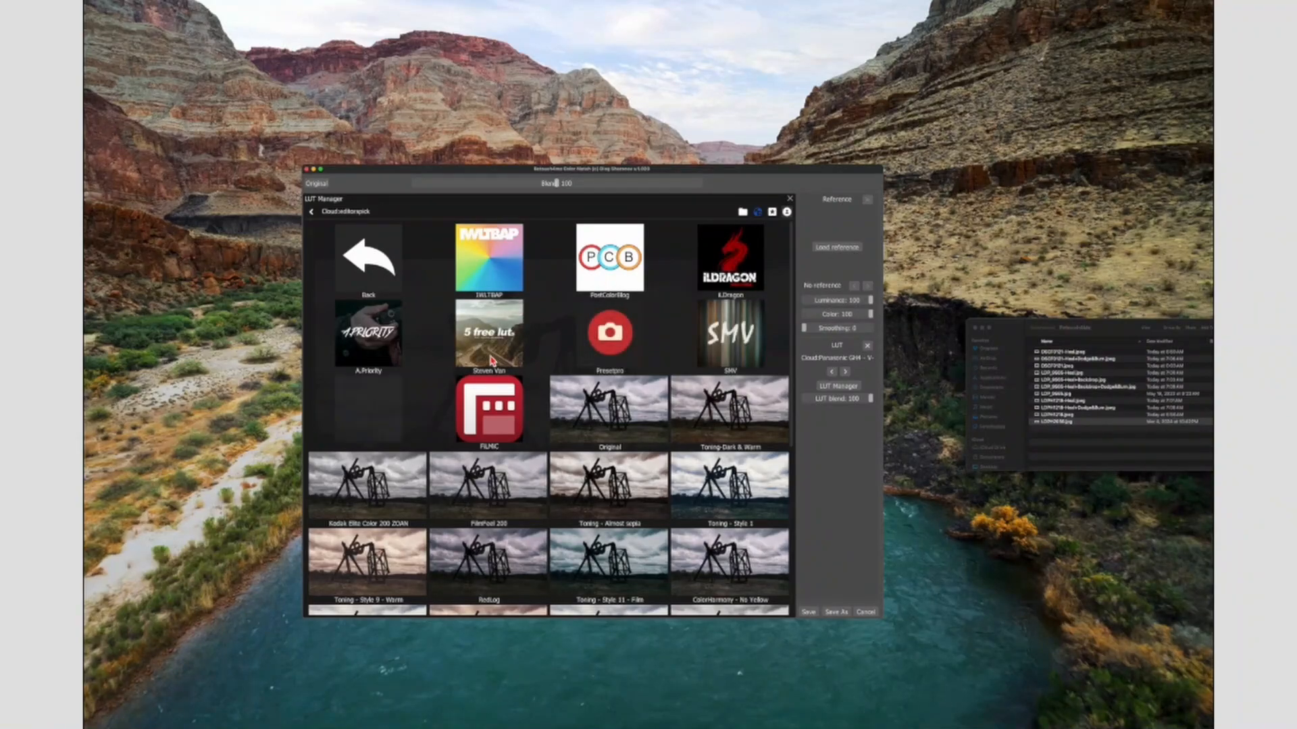
click(491, 360)
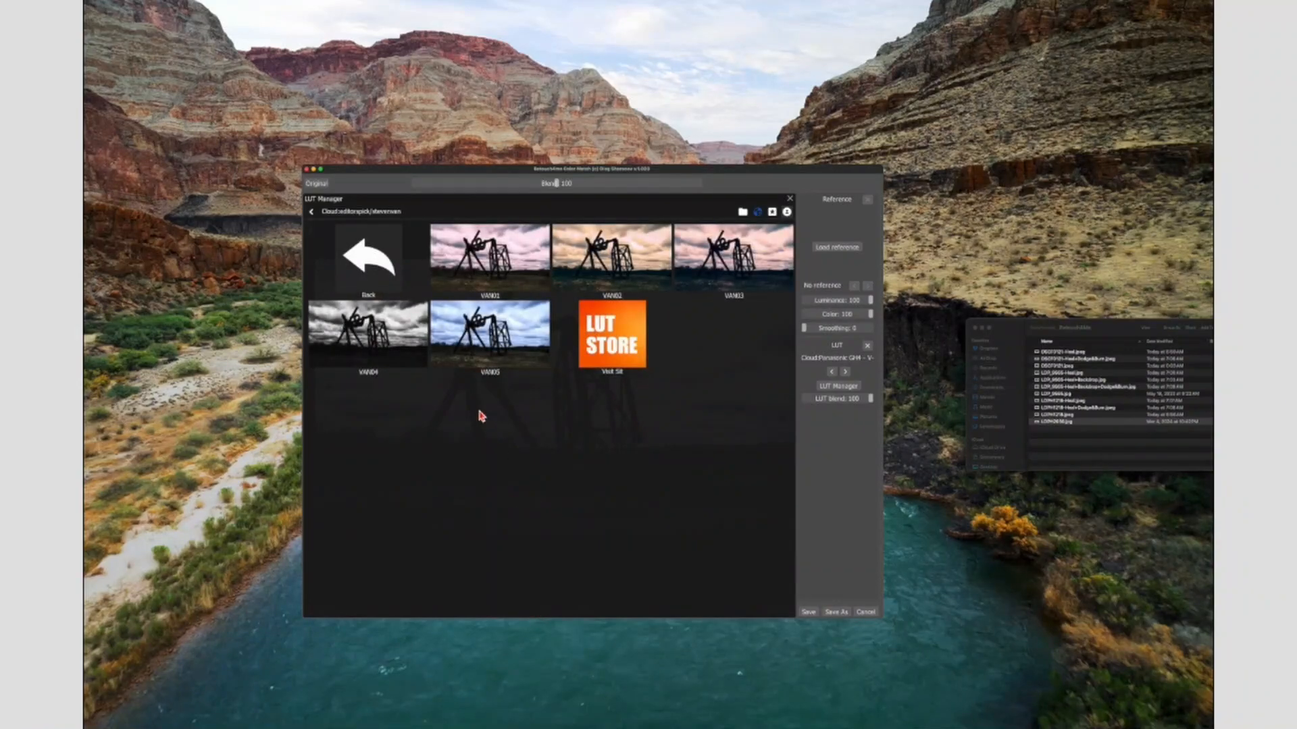
click(510, 356)
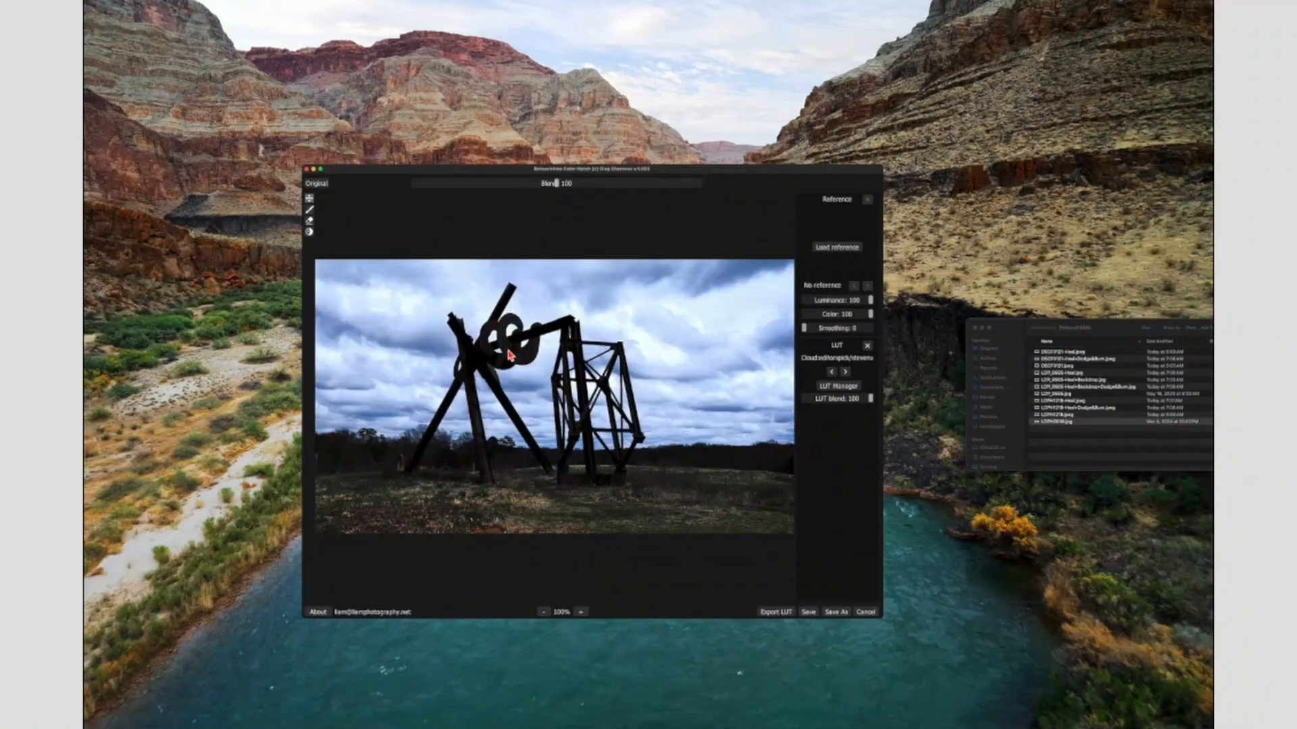
click(321, 186)
click(325, 188)
click(324, 188)
- Replace the sculpture photo's LUT with VAN03 from the same pack and compare the look with the original
click(839, 386)
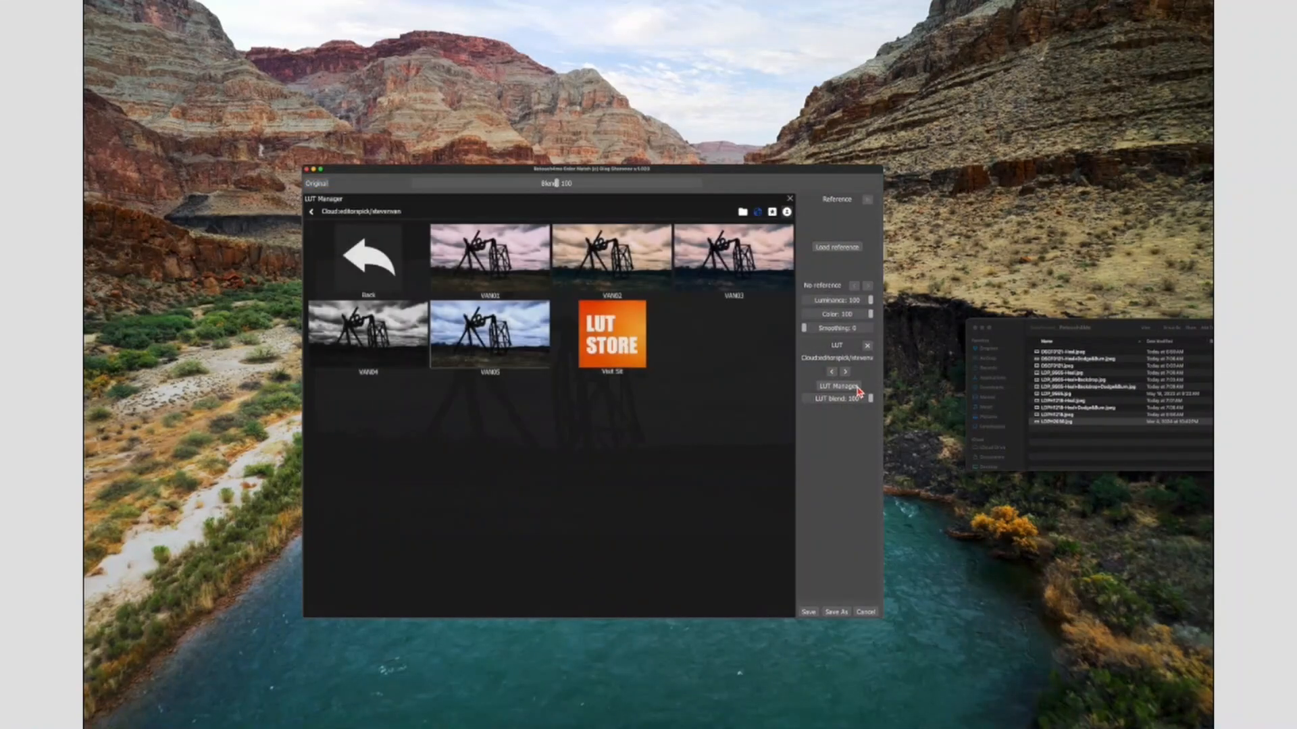
click(722, 276)
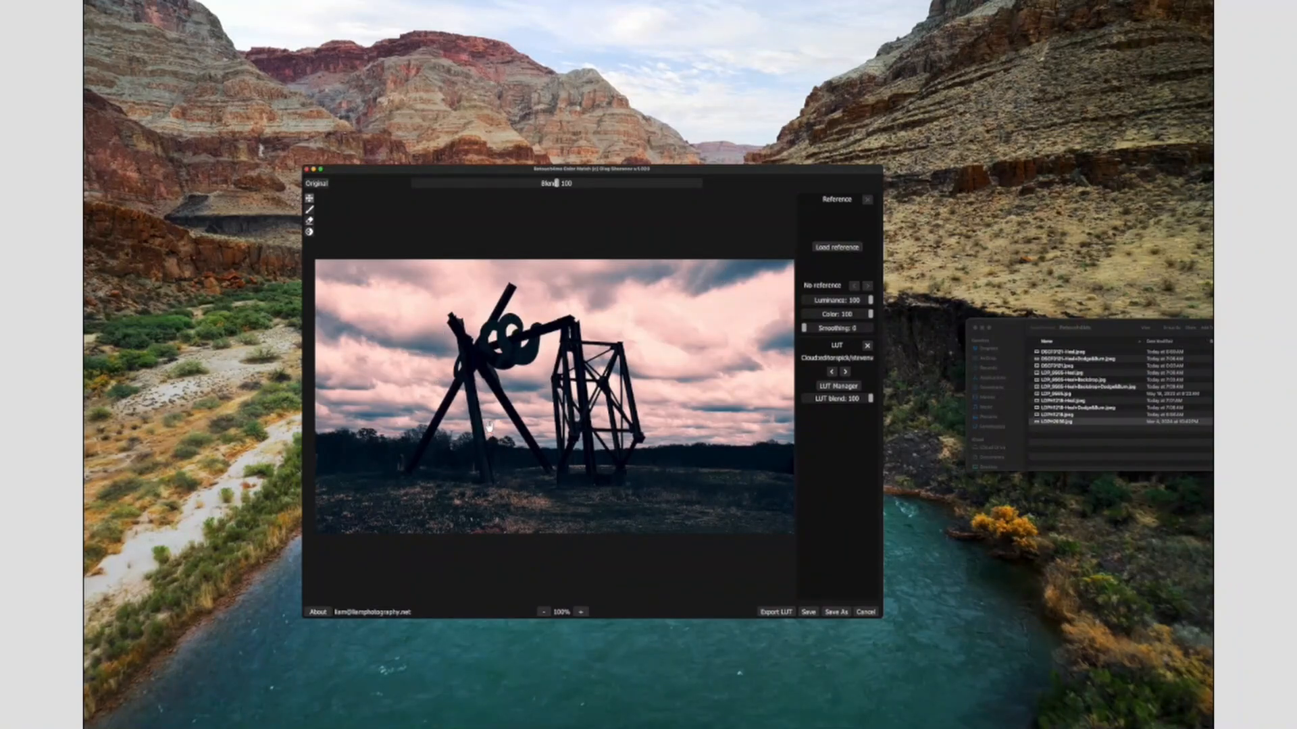
click(322, 185)
click(321, 186)
- Browse the Editors' Pick LUTs, apply A.Priority MoodyGloss to the sculpture photo, and compare it with the original
click(838, 387)
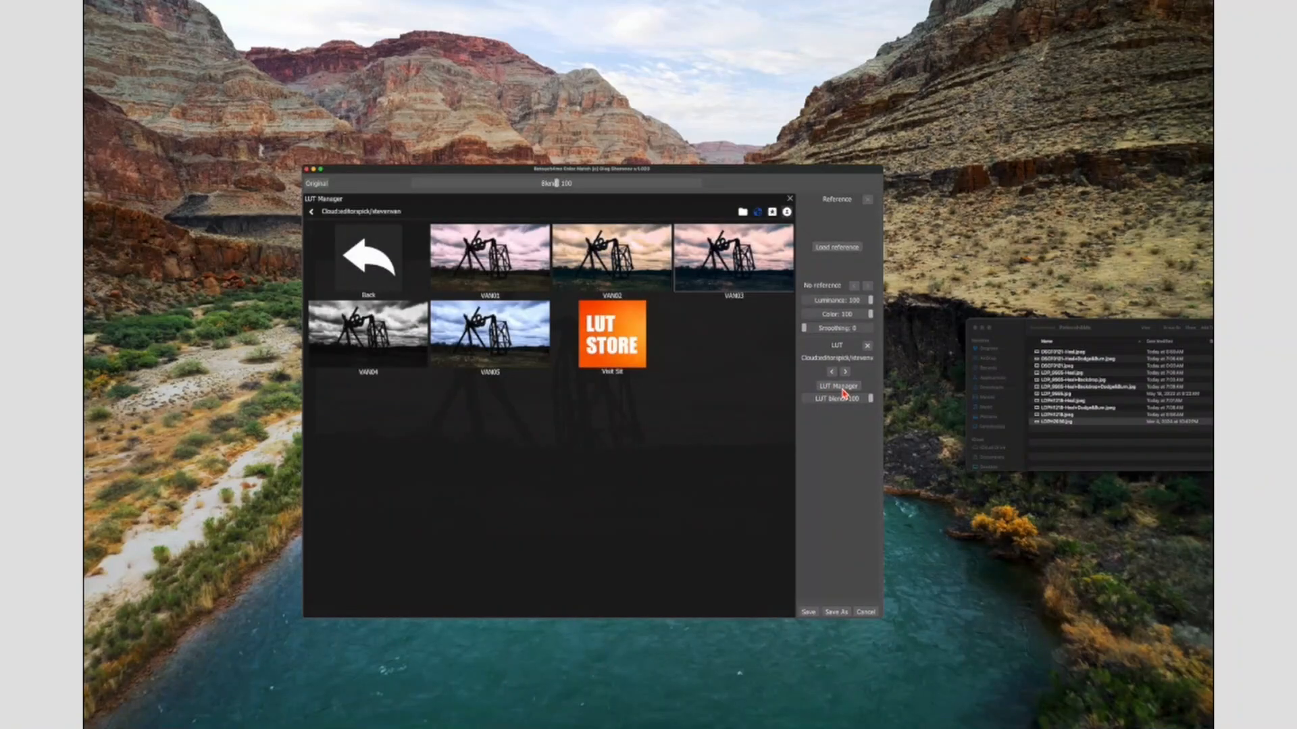
click(374, 265)
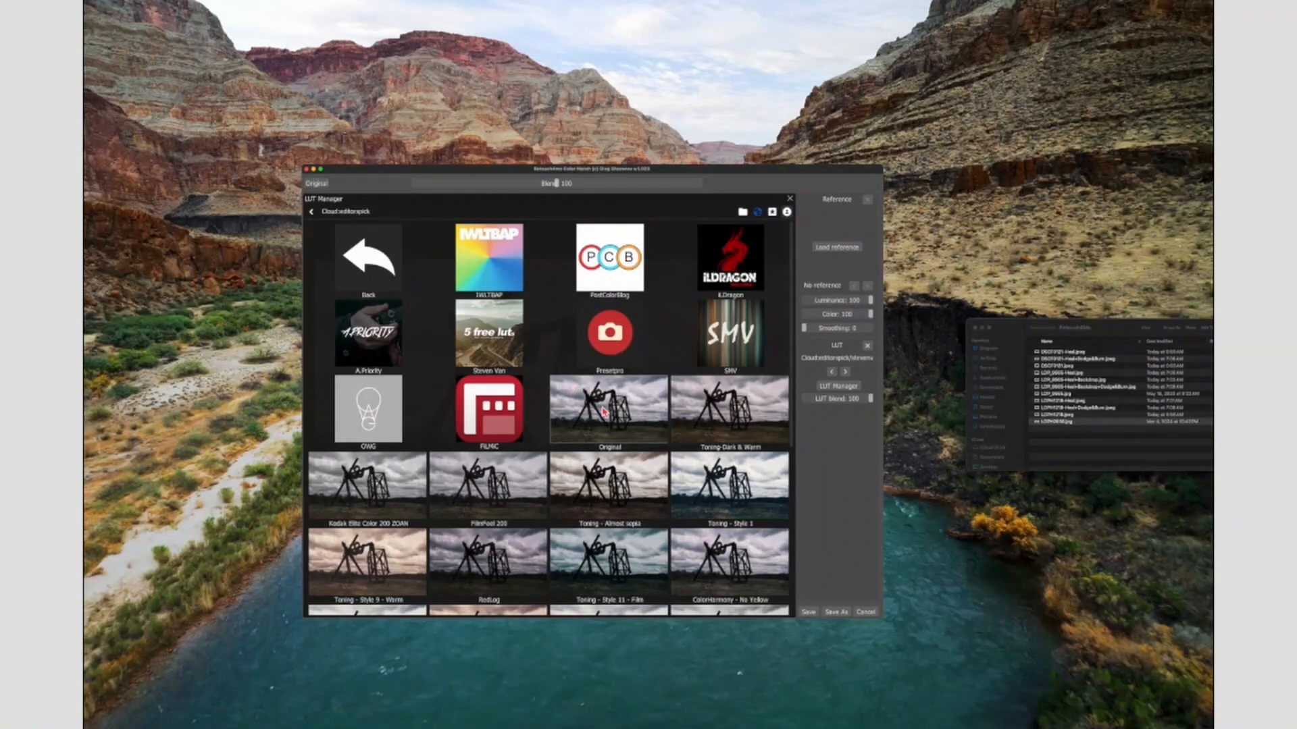
scroll(603, 410, down, 5)
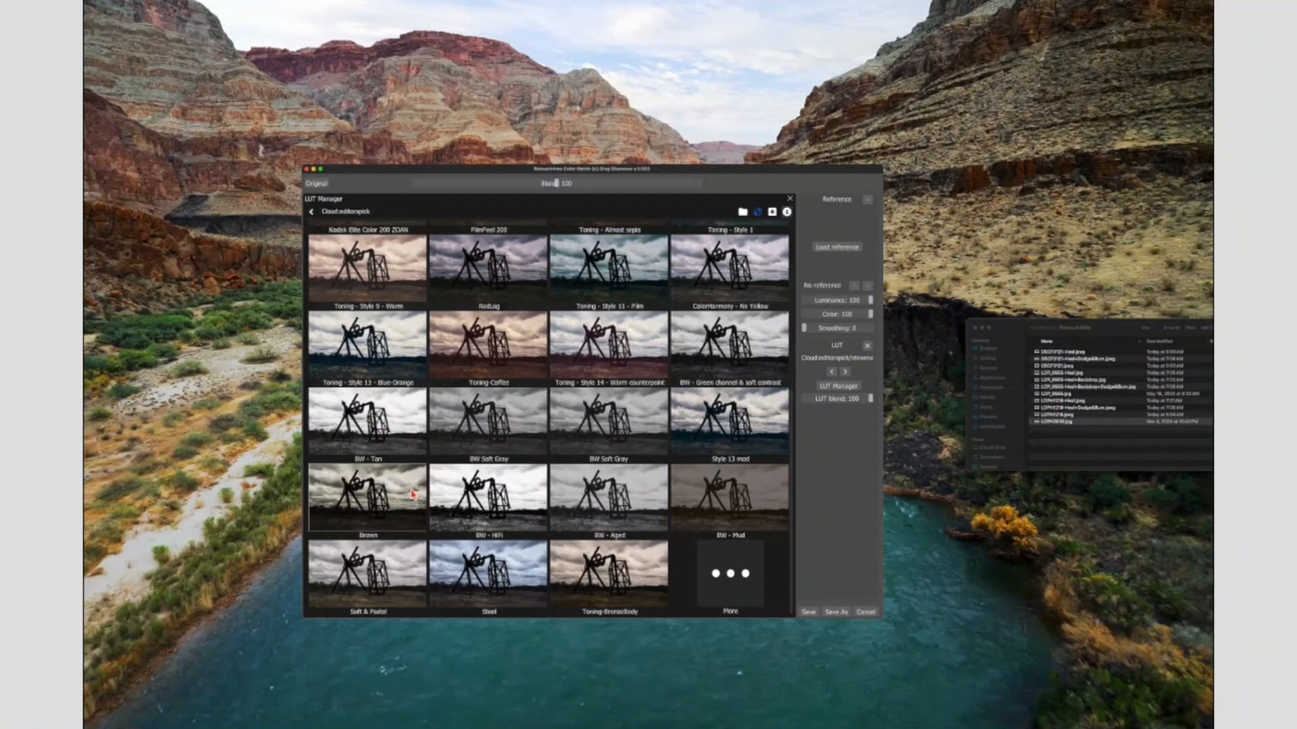
scroll(414, 495, up, 5)
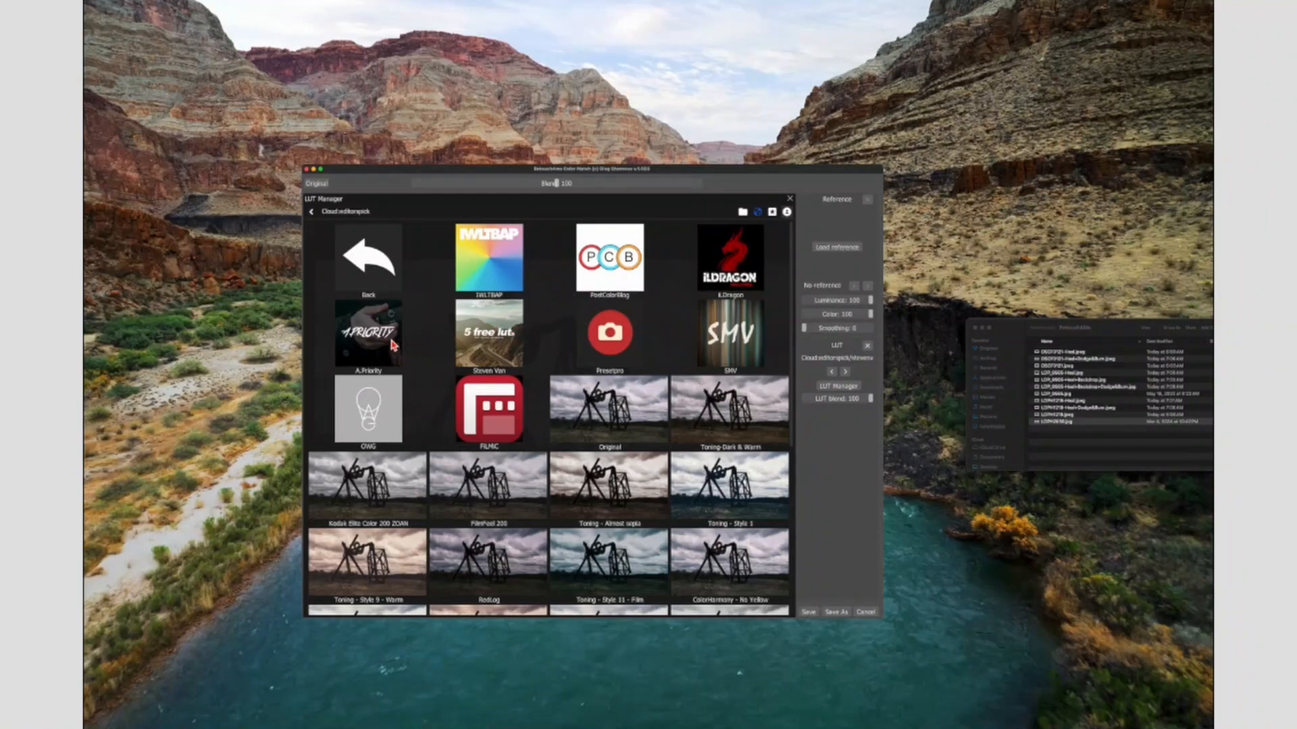
click(370, 341)
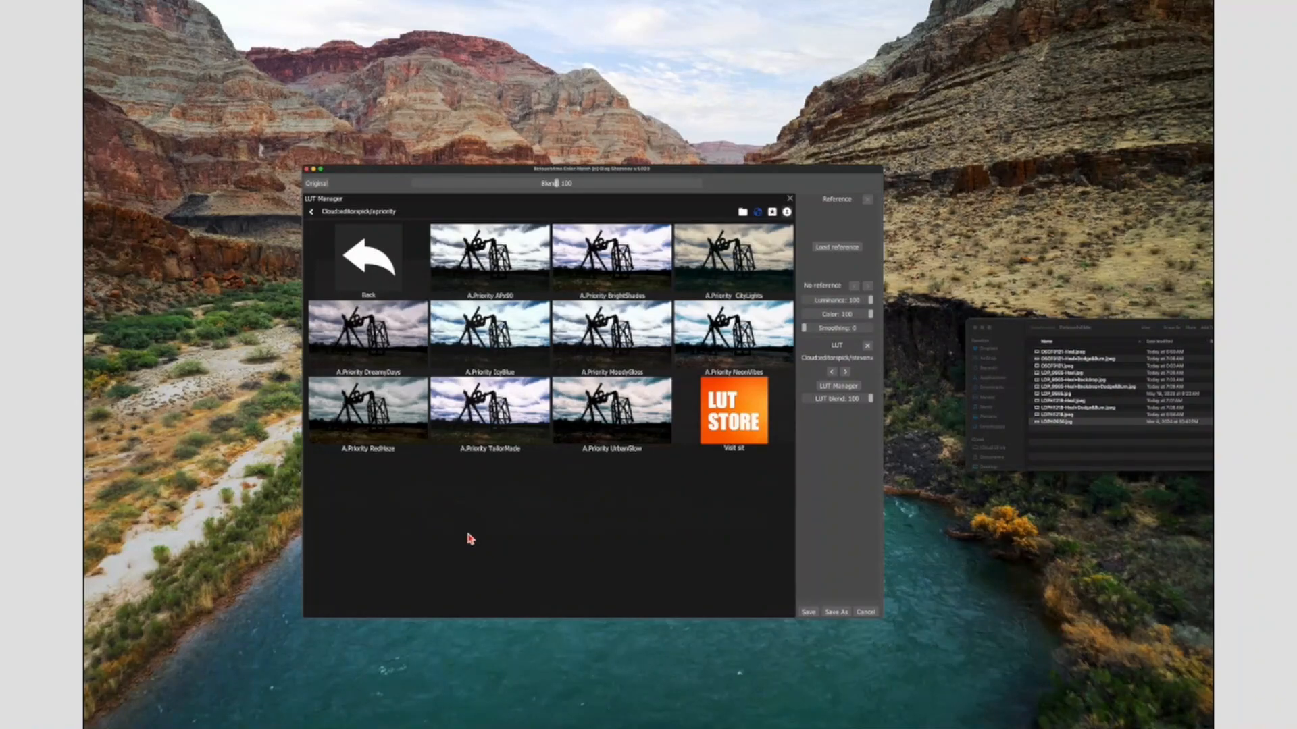
click(622, 343)
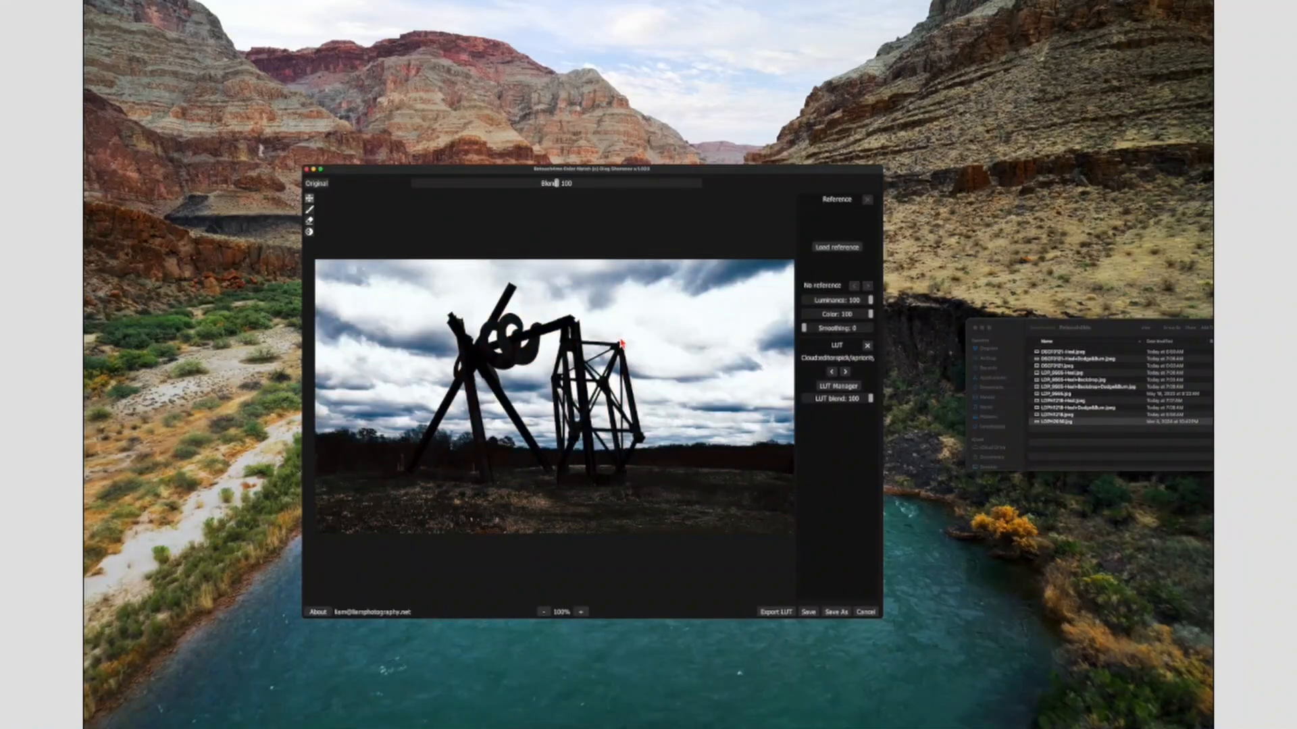
click(322, 184)
- Save the graded sculpture photo in the Retouch4Me folder as a copy with -ColorMatch added to its file name
click(836, 613)
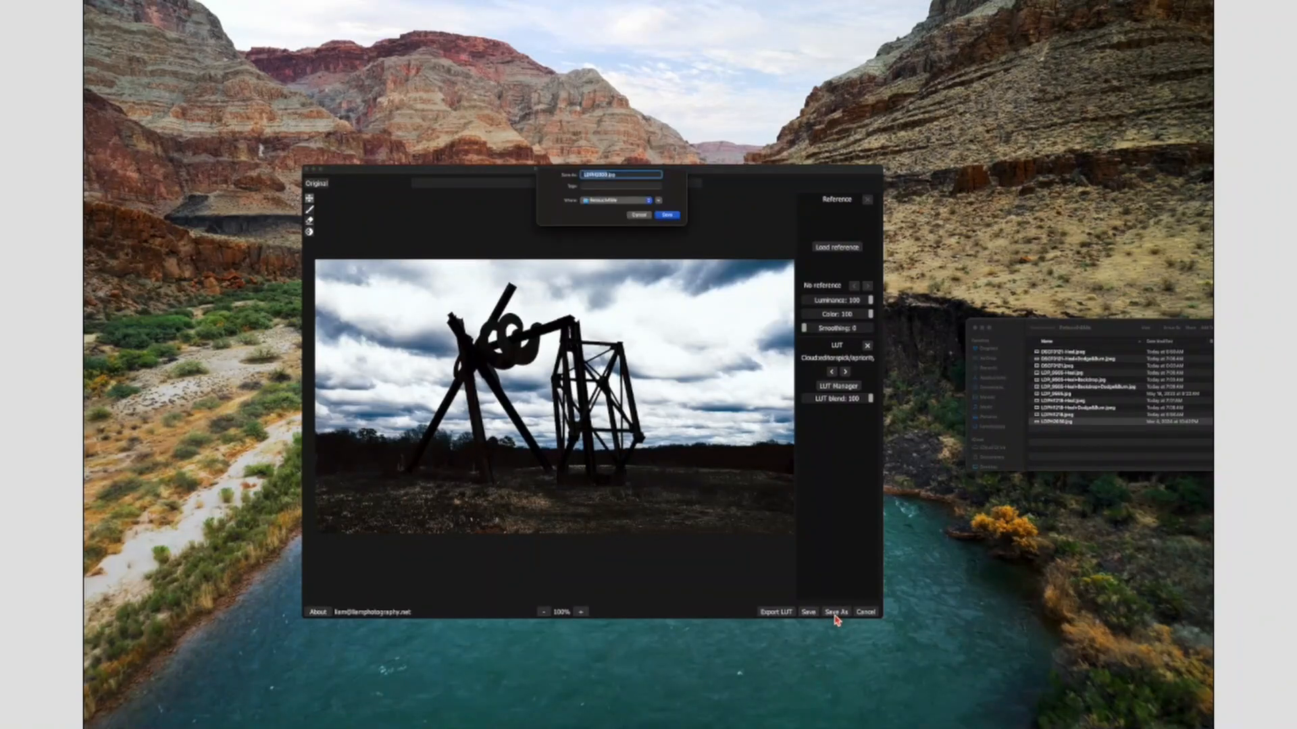
click(610, 179)
text(-ColorMatch)
click(667, 216)
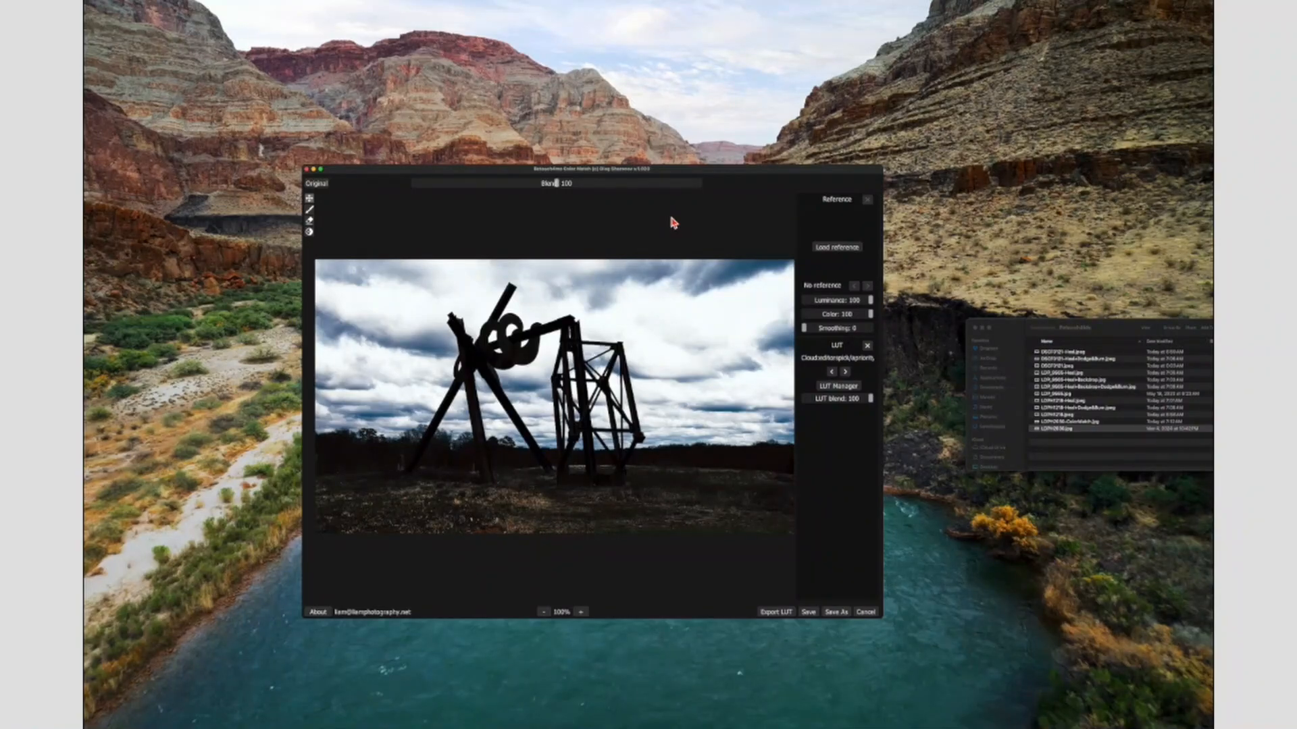
click(837, 613)
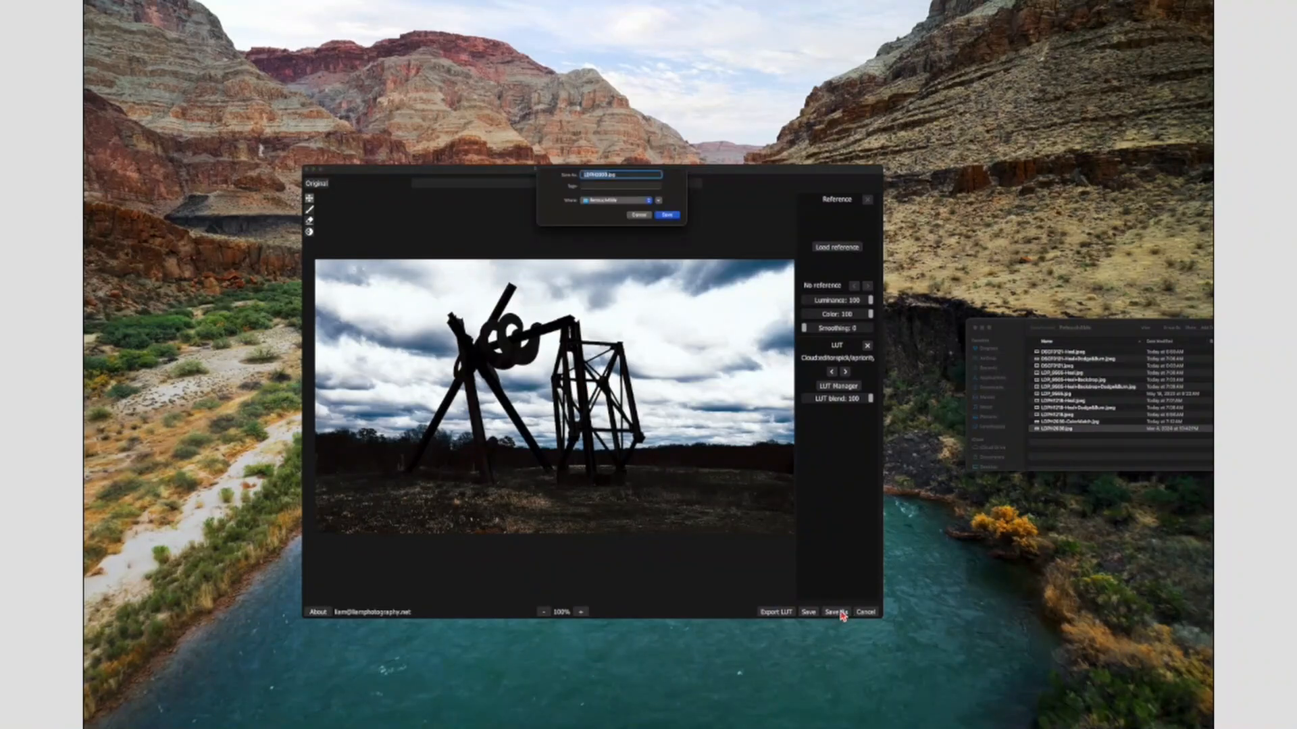
click(666, 214)
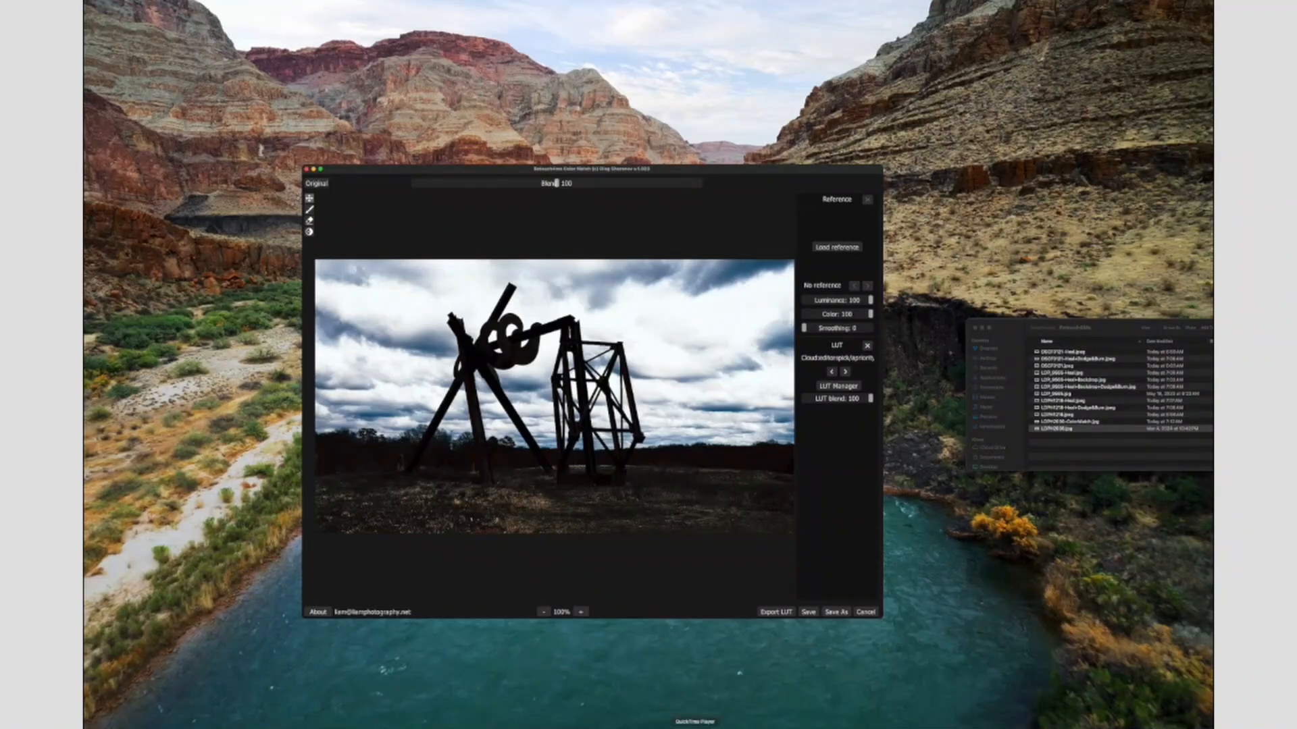
- Close the sculpture photo, exit Color Match, and switch to Safari
click(866, 612)
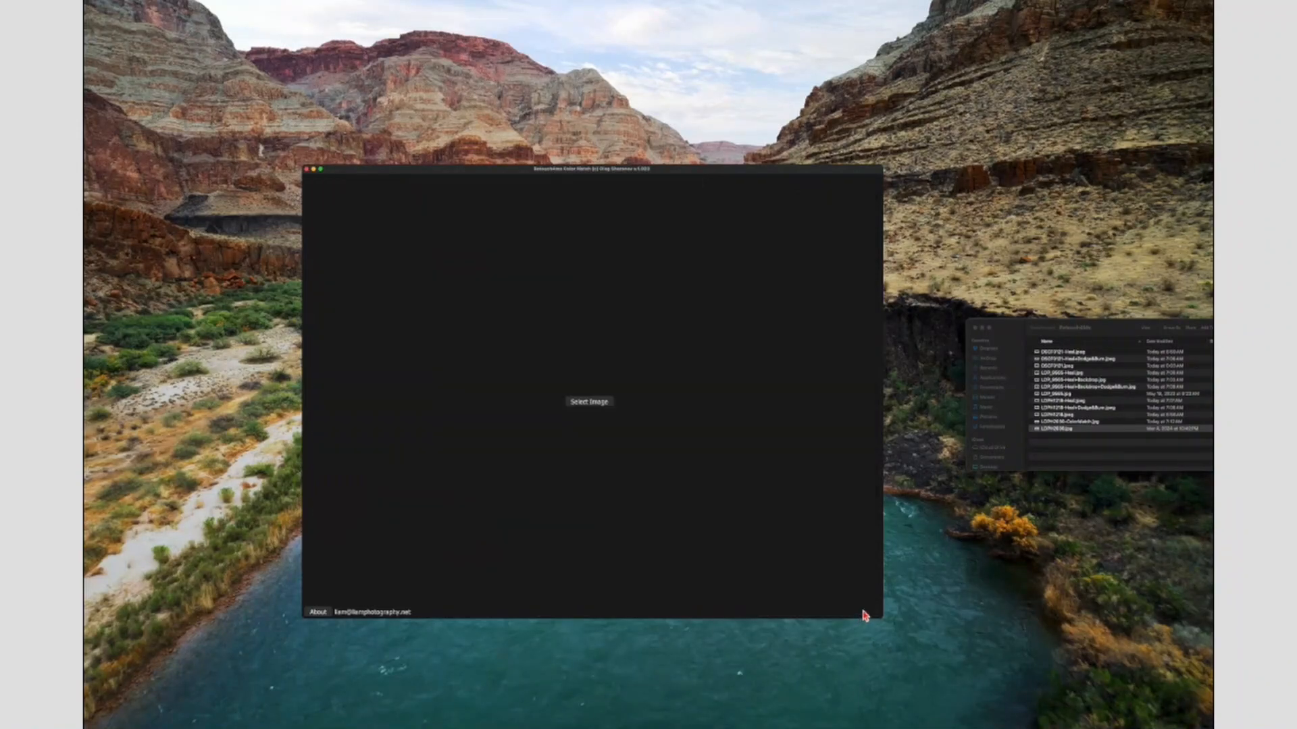
click(307, 169)
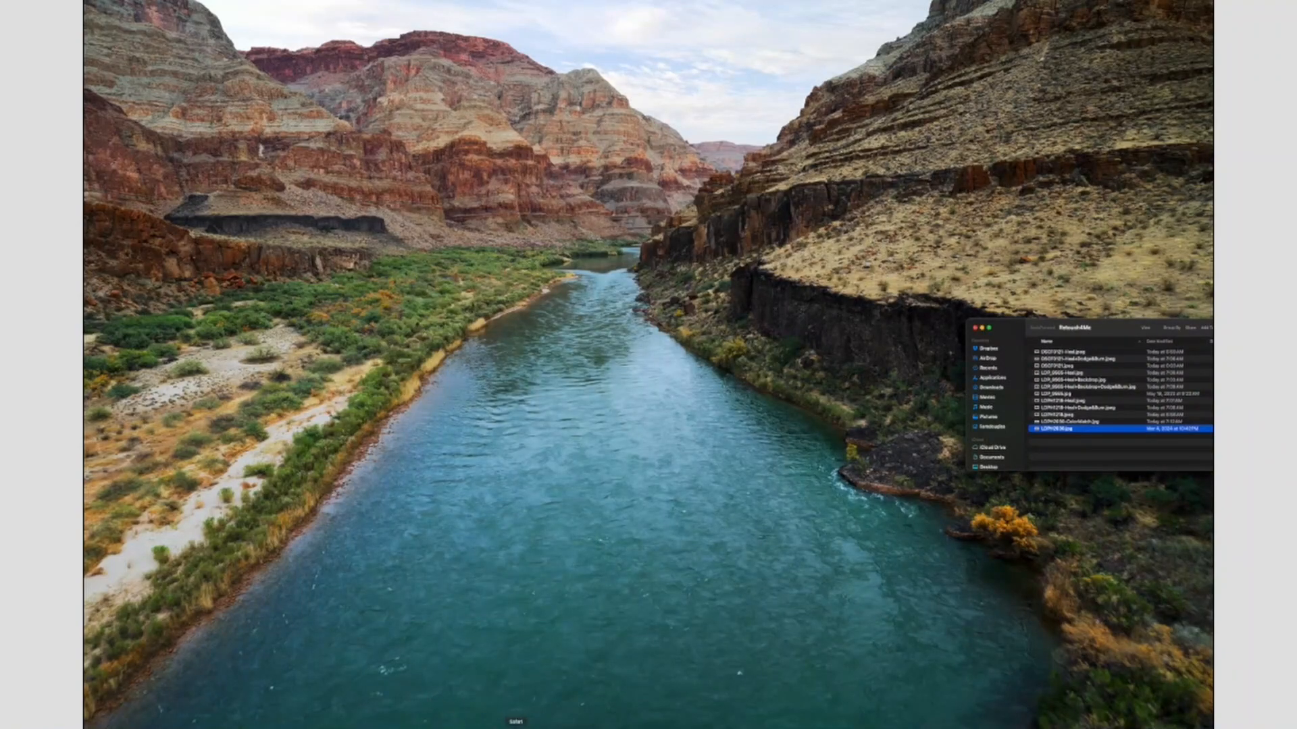
click(516, 726)
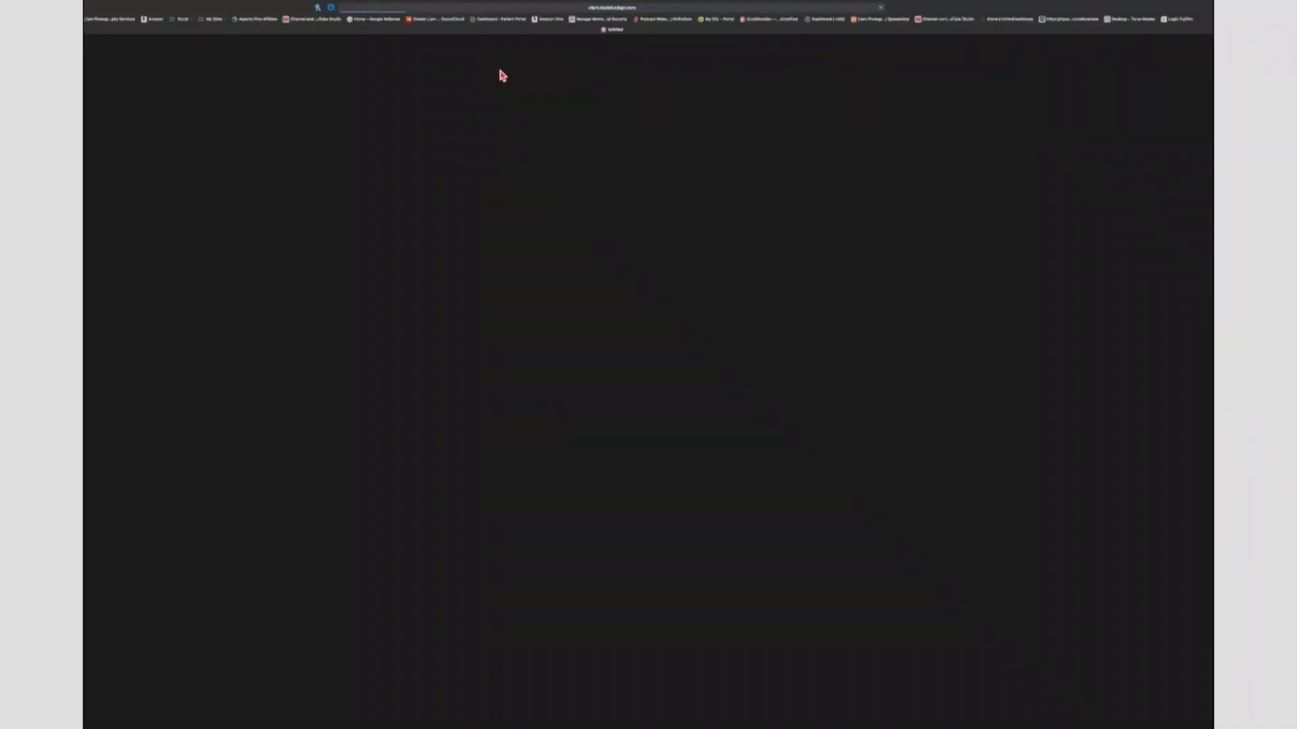